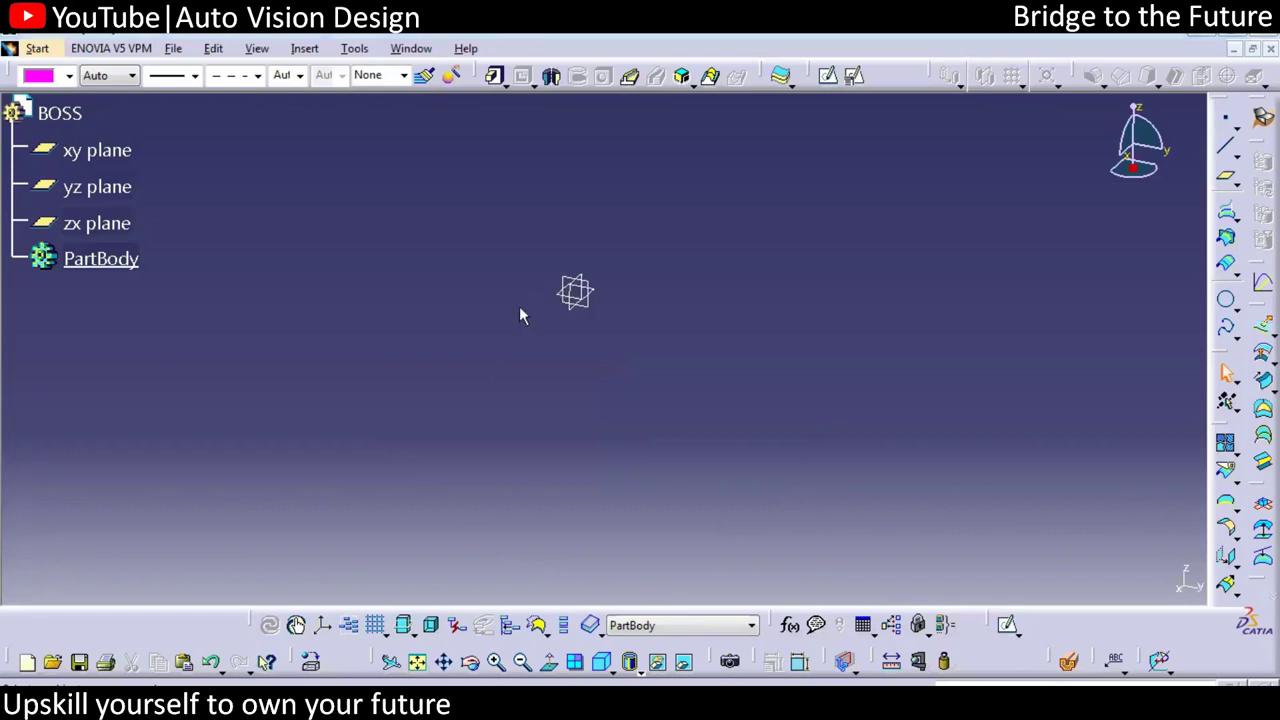
Hide the xy, yz and zx reference planes.
click(580, 287)
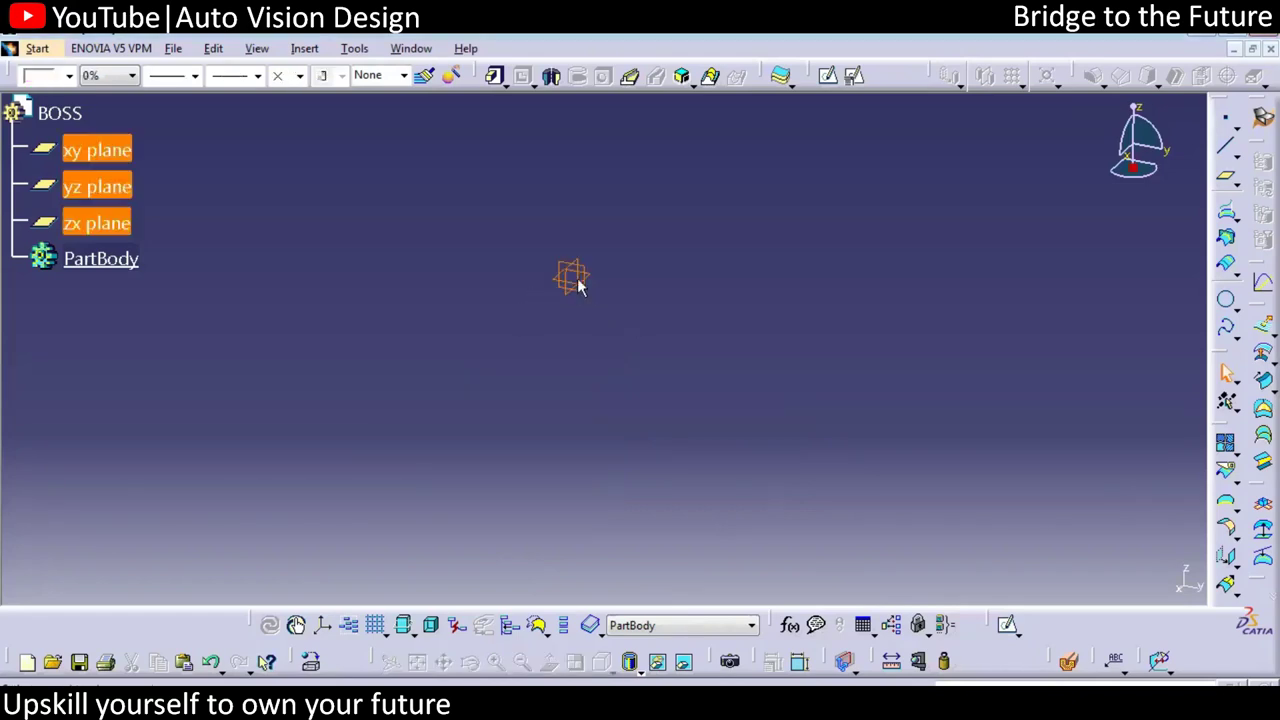
right_click(583, 285)
click(625, 334)
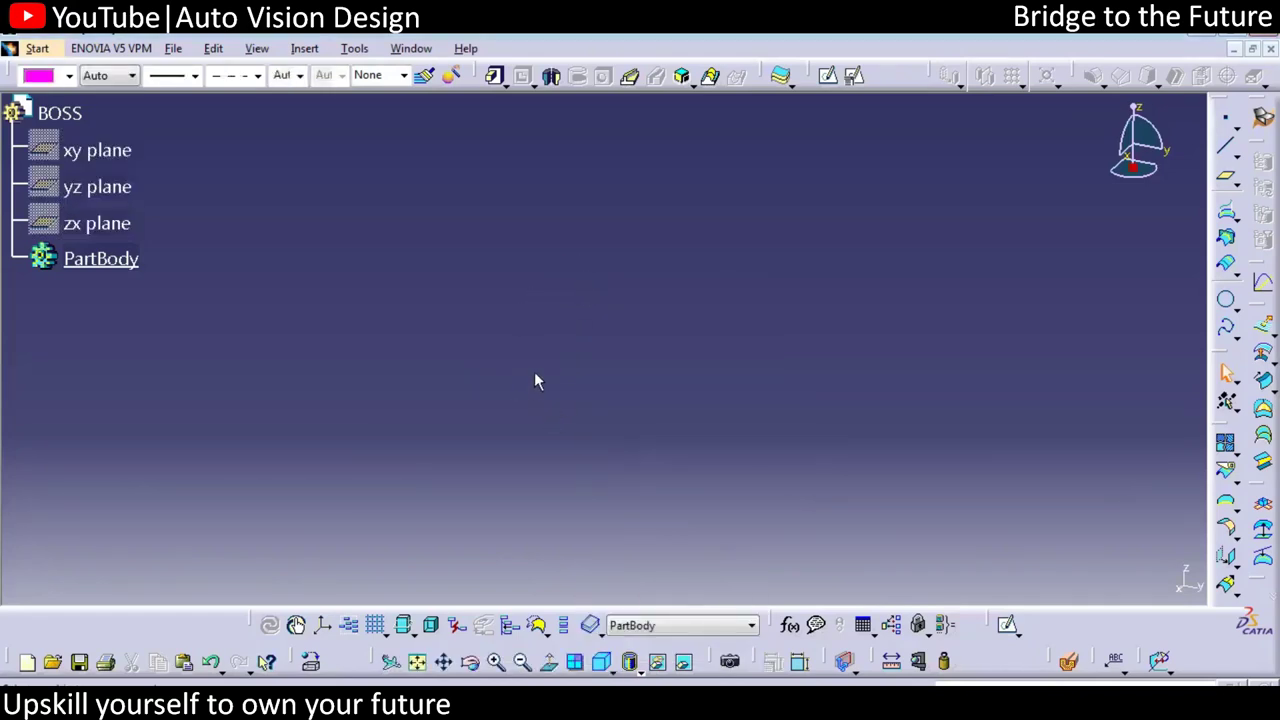
Insert two geometrical sets named INPUT and WORK under the BOSS part.
click(305, 49)
click(329, 116)
text(INPUT)
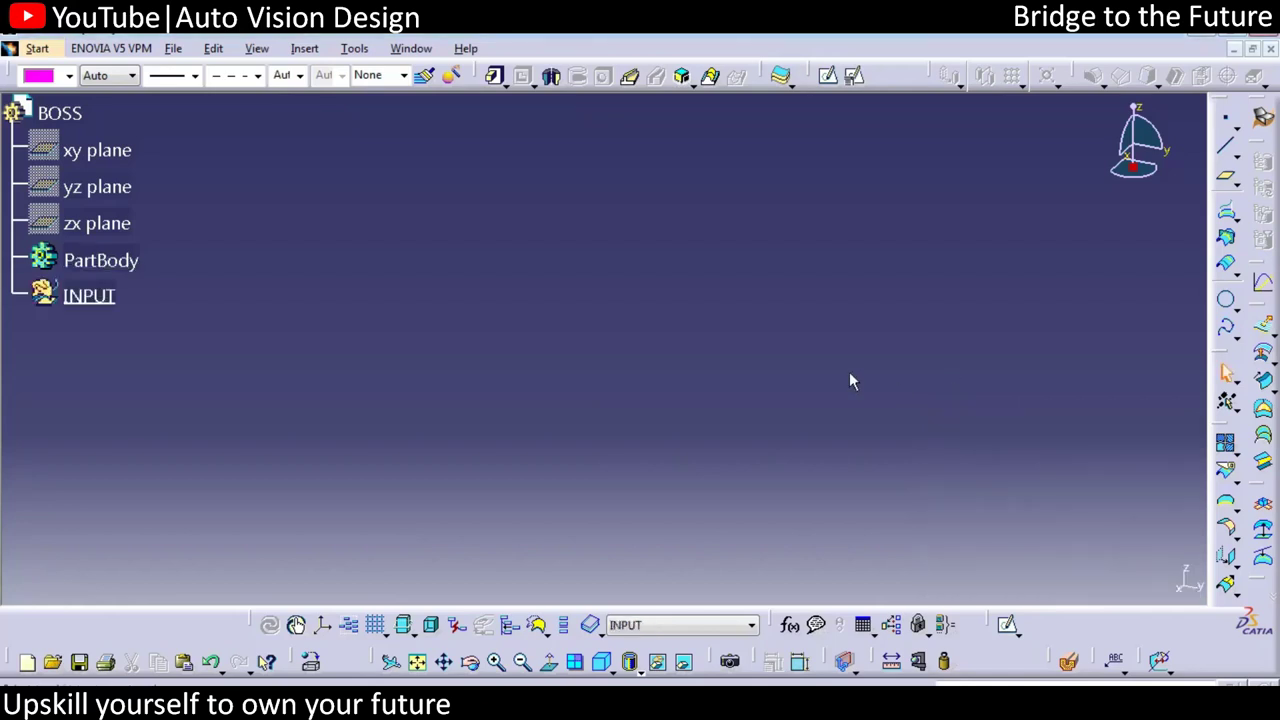
click(304, 48)
click(330, 116)
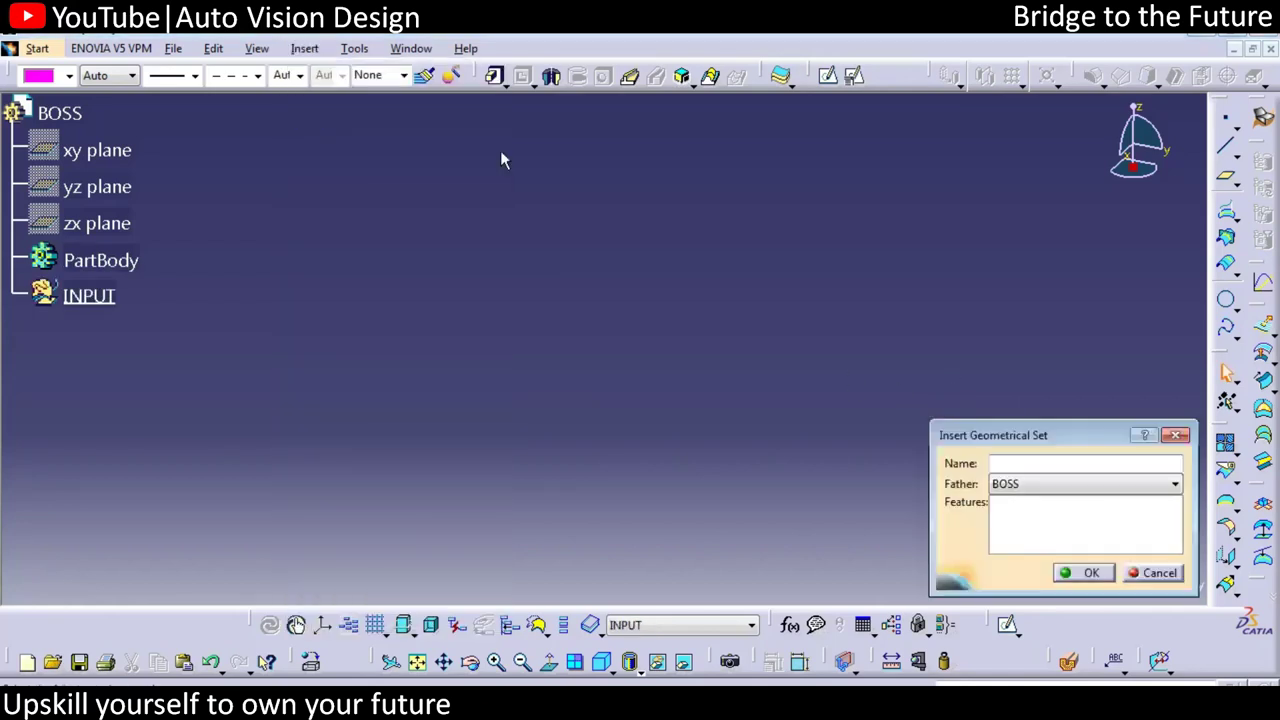
text(WORK)
key(Return)
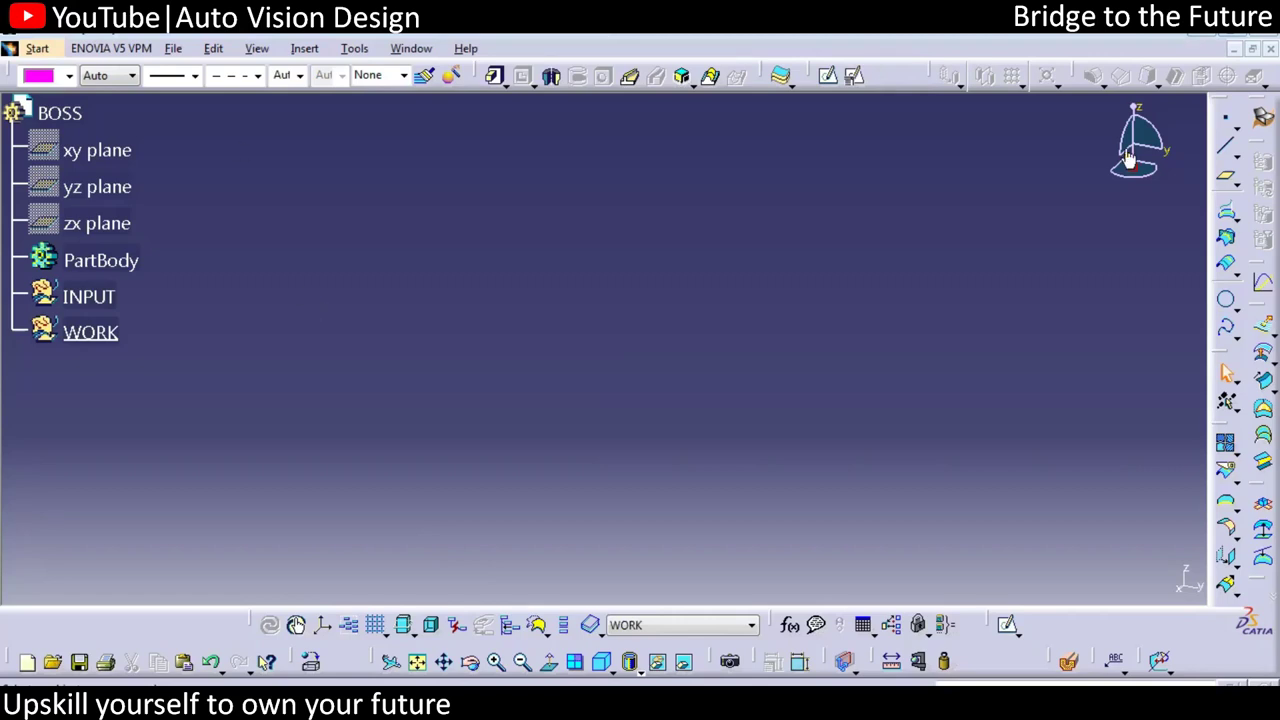
Create a coordinate point in the INPUT set at X 10 mm, Y 10 mm and Z 10 mm.
click(92, 296)
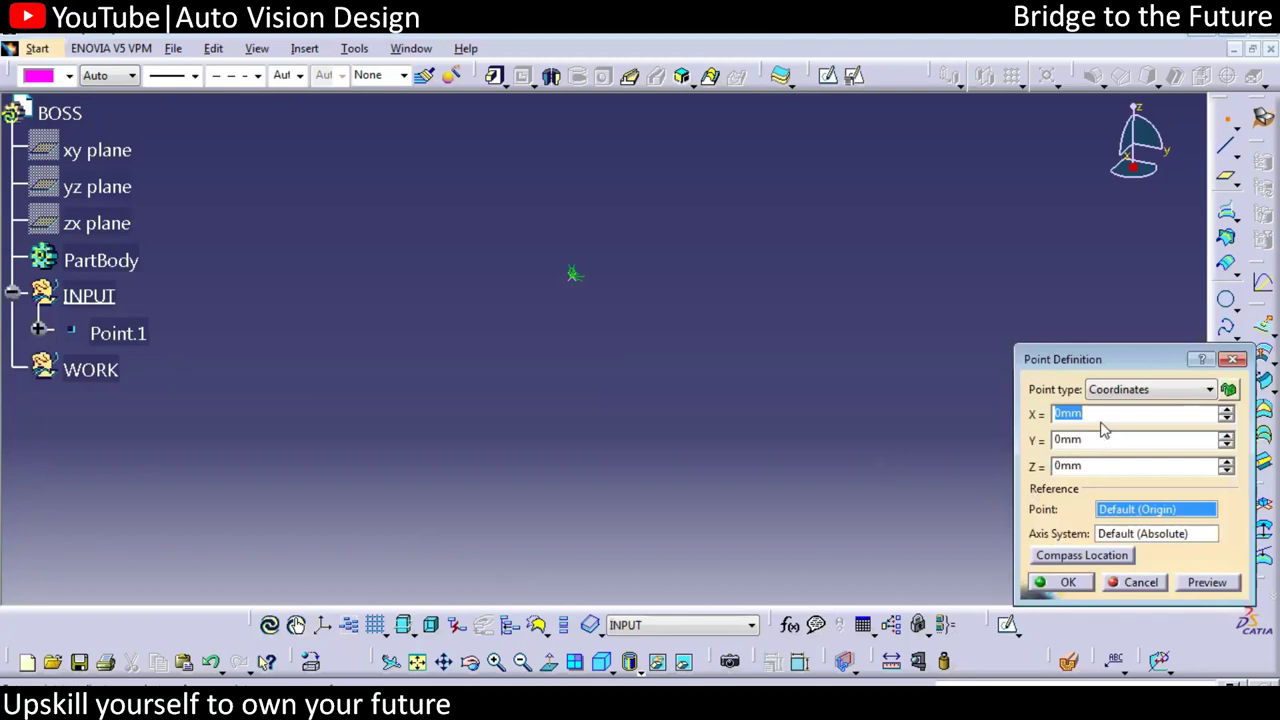
text(10)
key(Tab)
text(10)
key(Tab)
text(1)
key(Return)
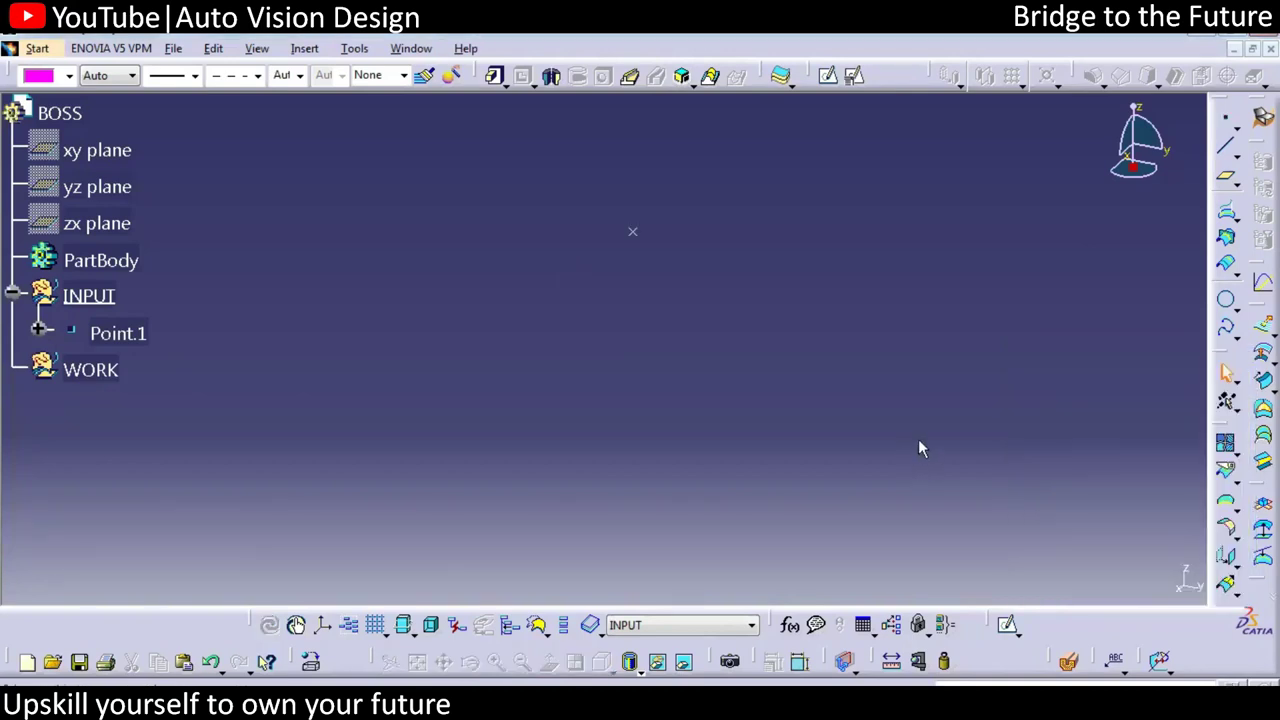
Insert a standard axis system with its origin on Point.1.
click(304, 48)
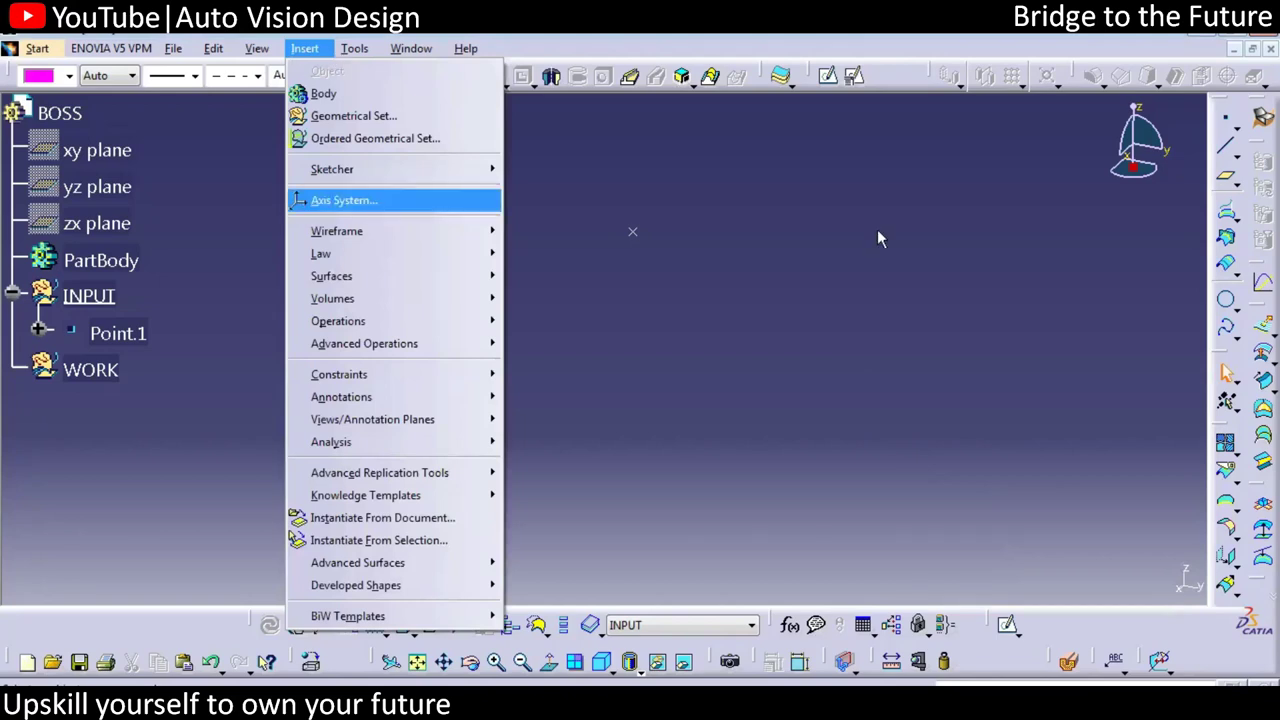
key(Return)
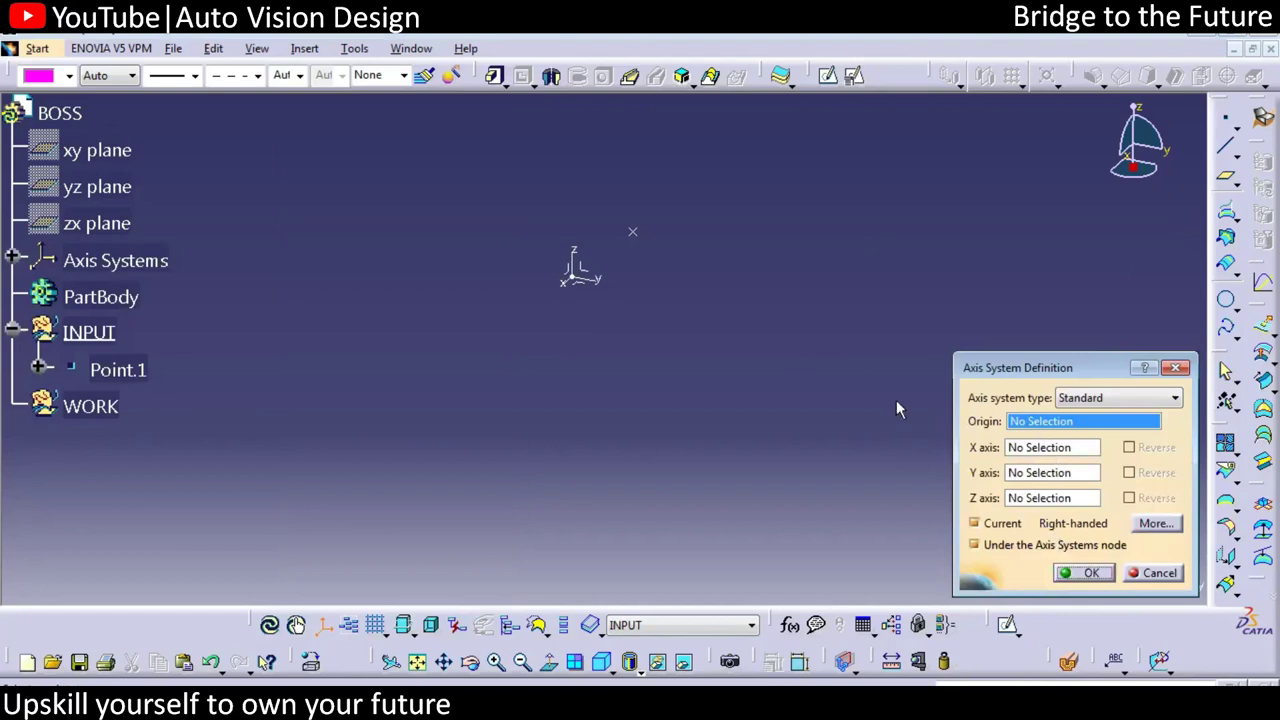
click(634, 232)
click(1082, 575)
middle_drag(615, 355, 586, 423)
Move Axis System.1 into the INPUT geometrical set, before Point.1.
click(100, 406)
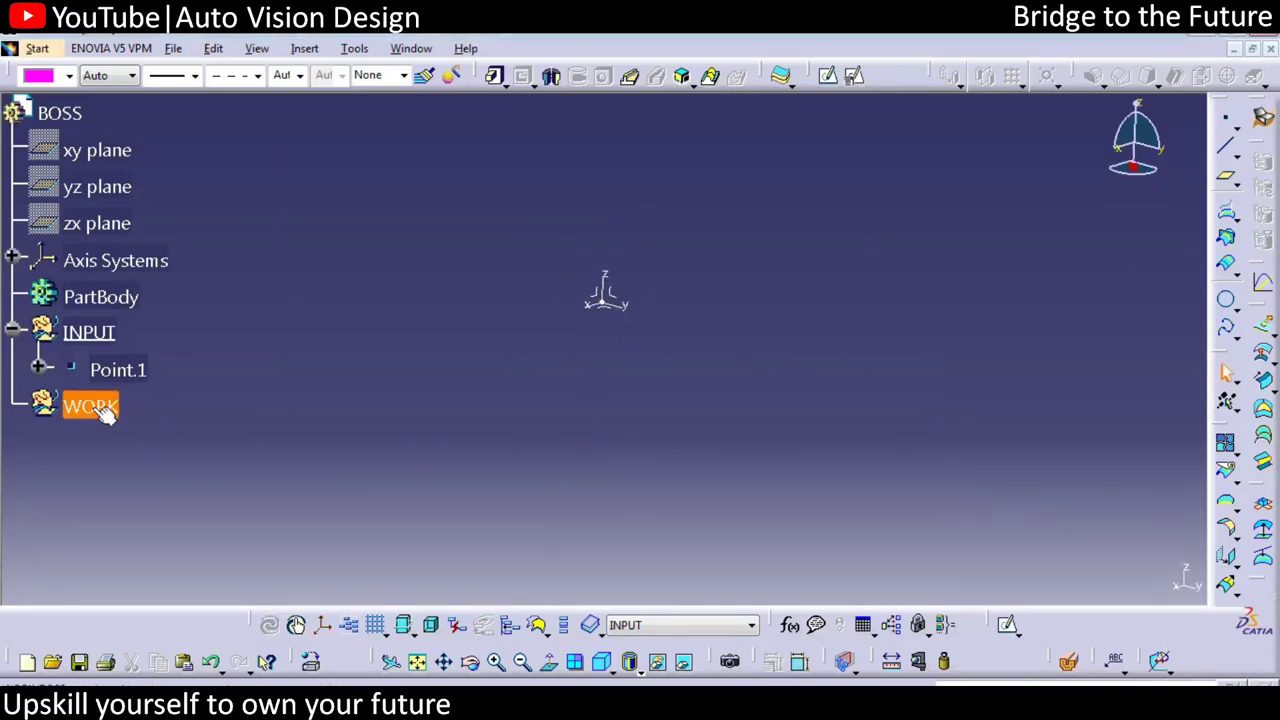
click(12, 257)
click(135, 297)
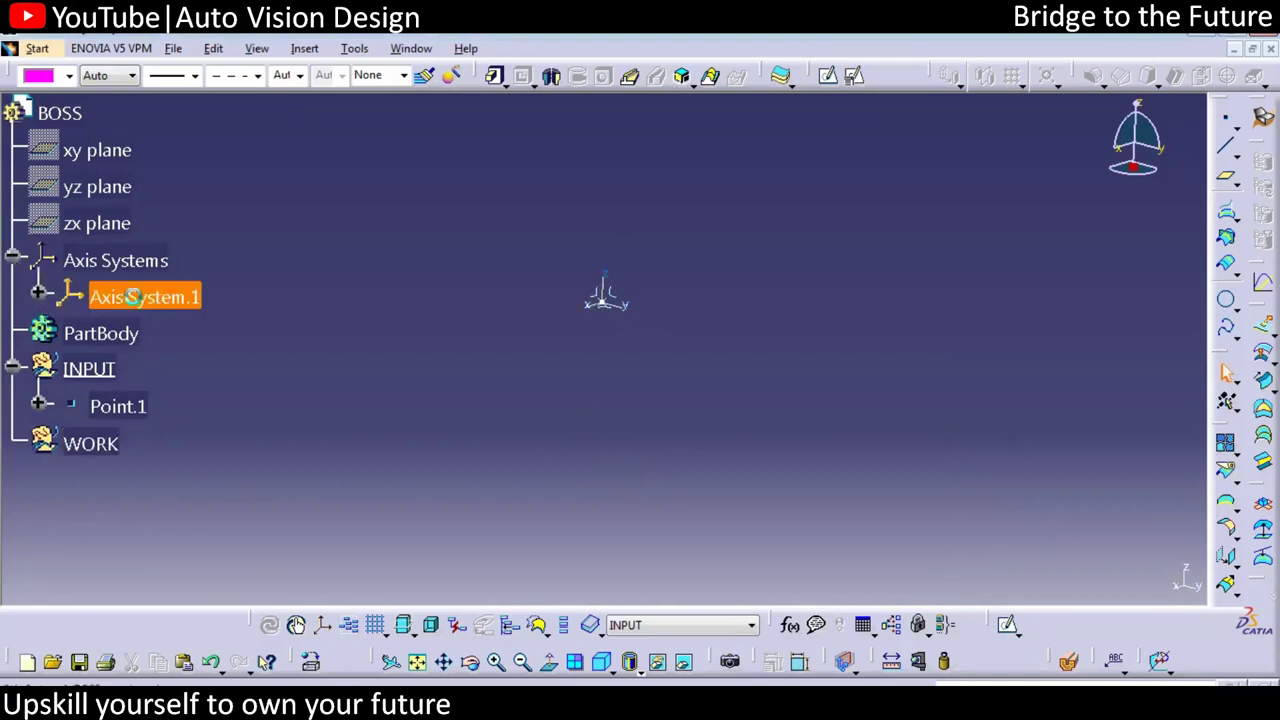
right_click(137, 298)
mouse_move(250, 666)
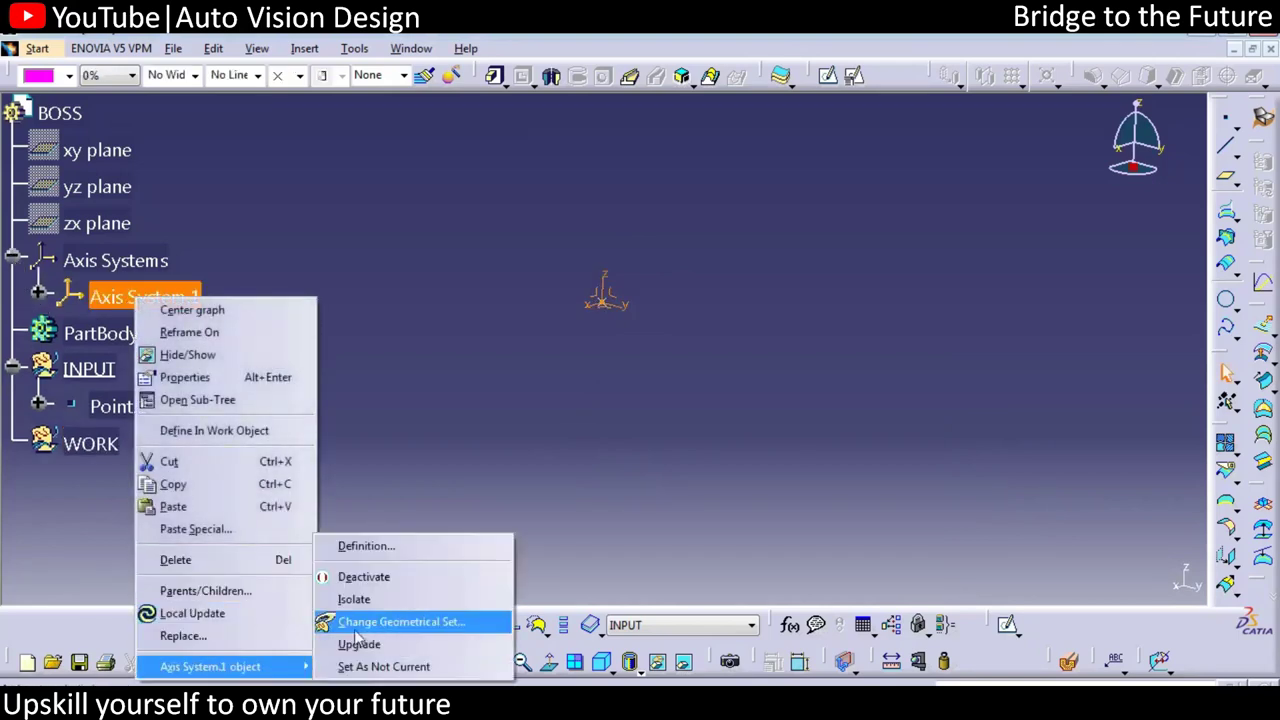
key(Return)
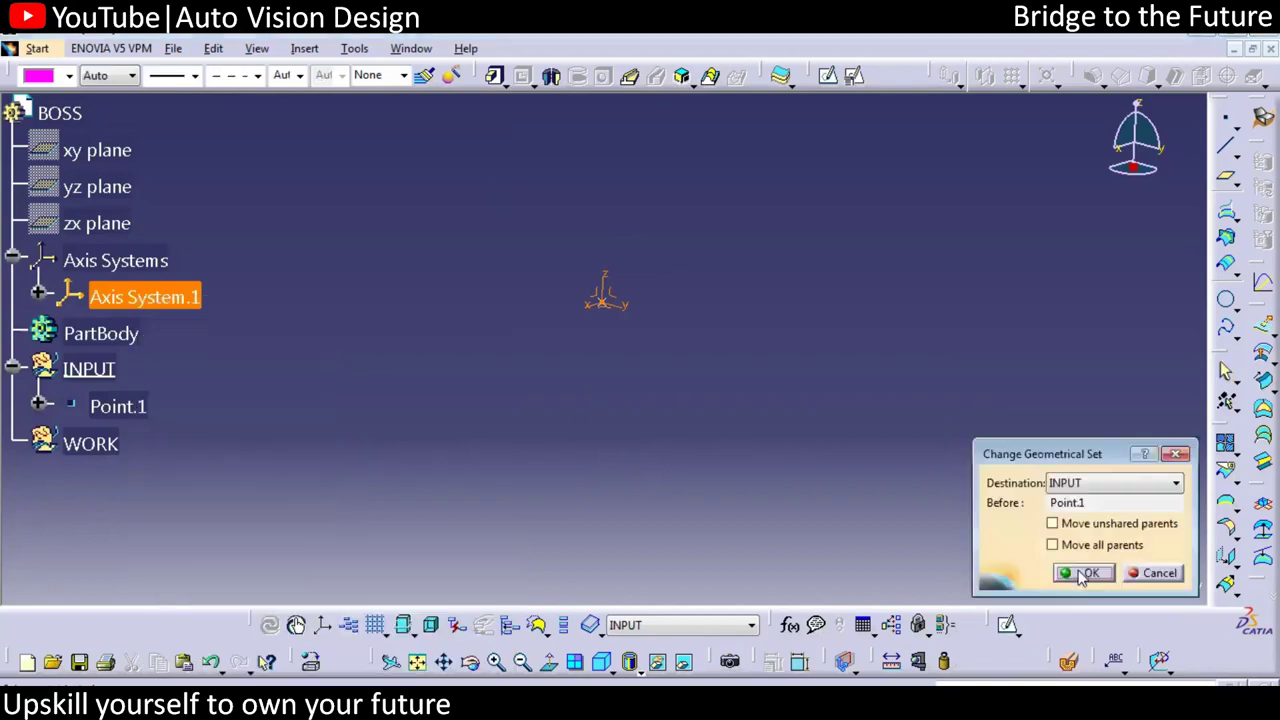
click(1079, 572)
click(160, 337)
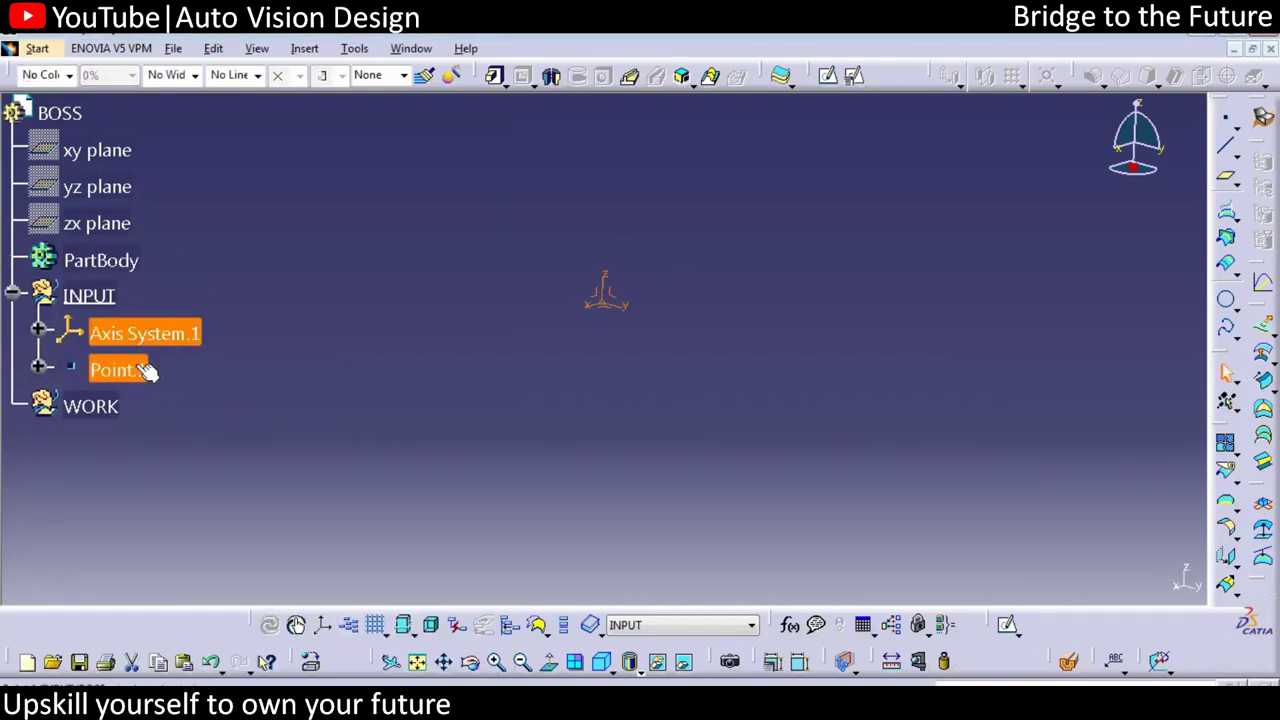
right_click(140, 368)
click(160, 450)
click(318, 333)
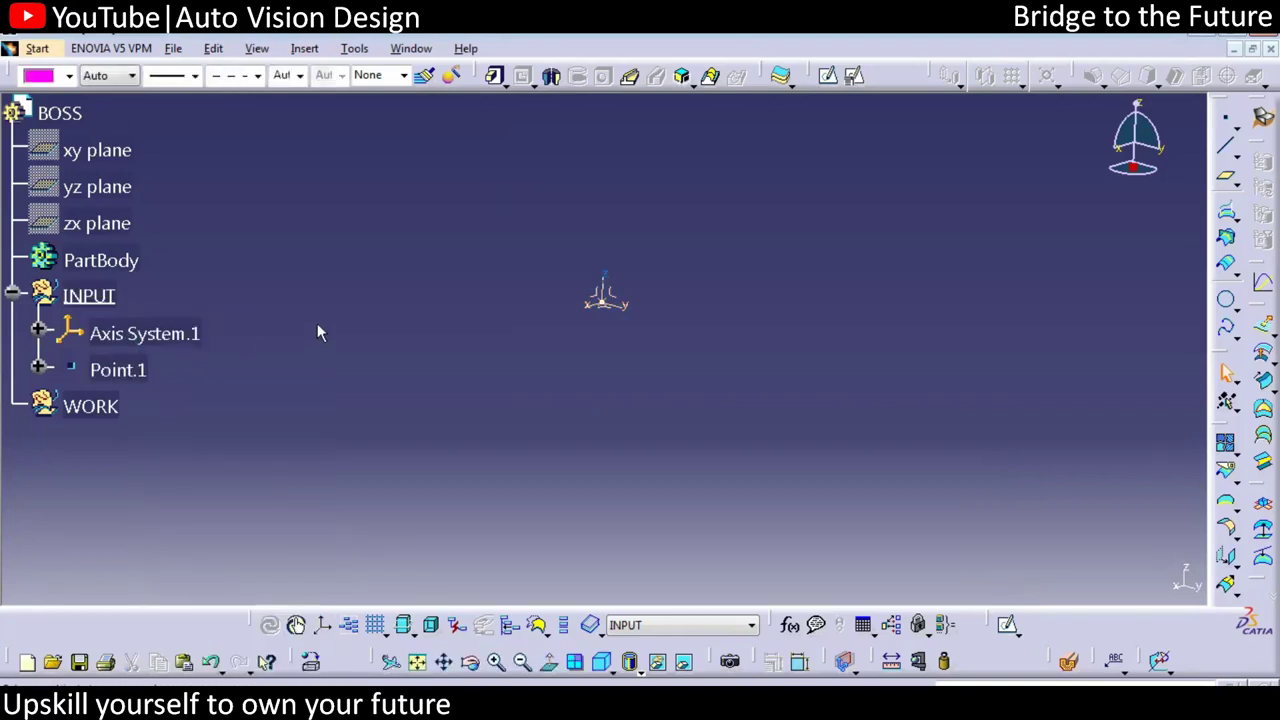
Insert a second standard axis system without selecting an origin or any axis directions.
click(304, 48)
click(330, 200)
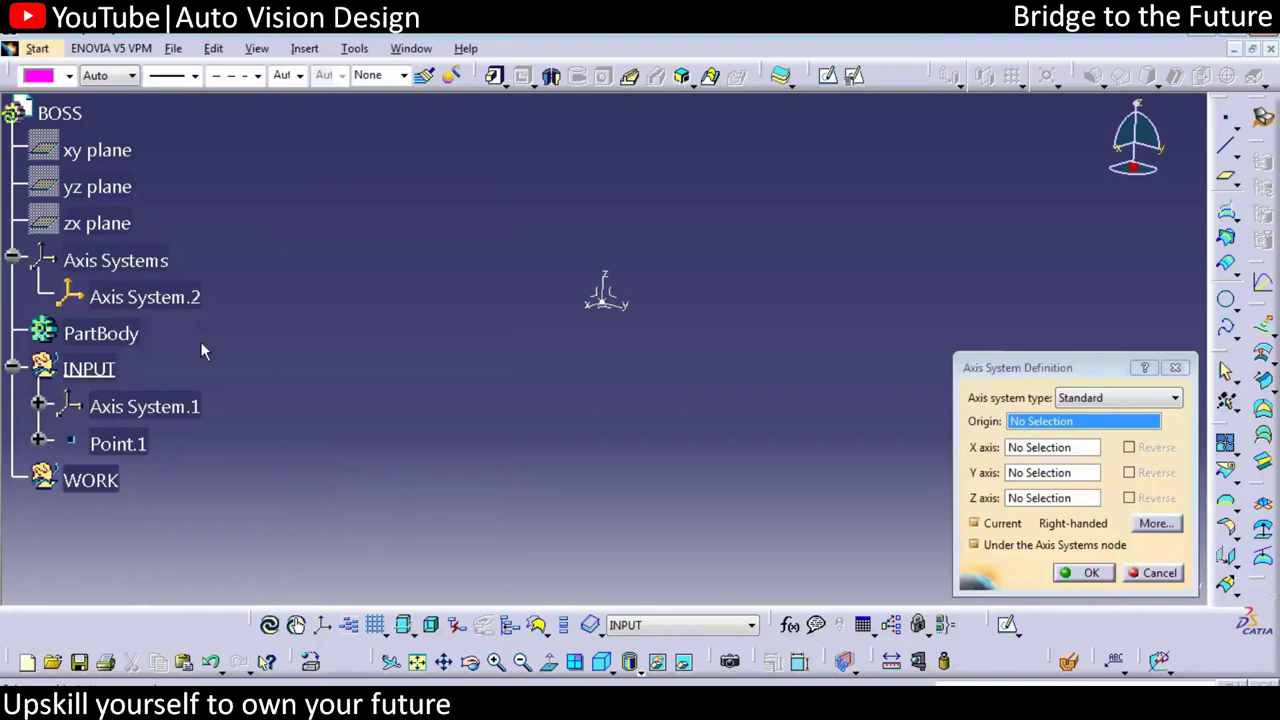
key(Return)
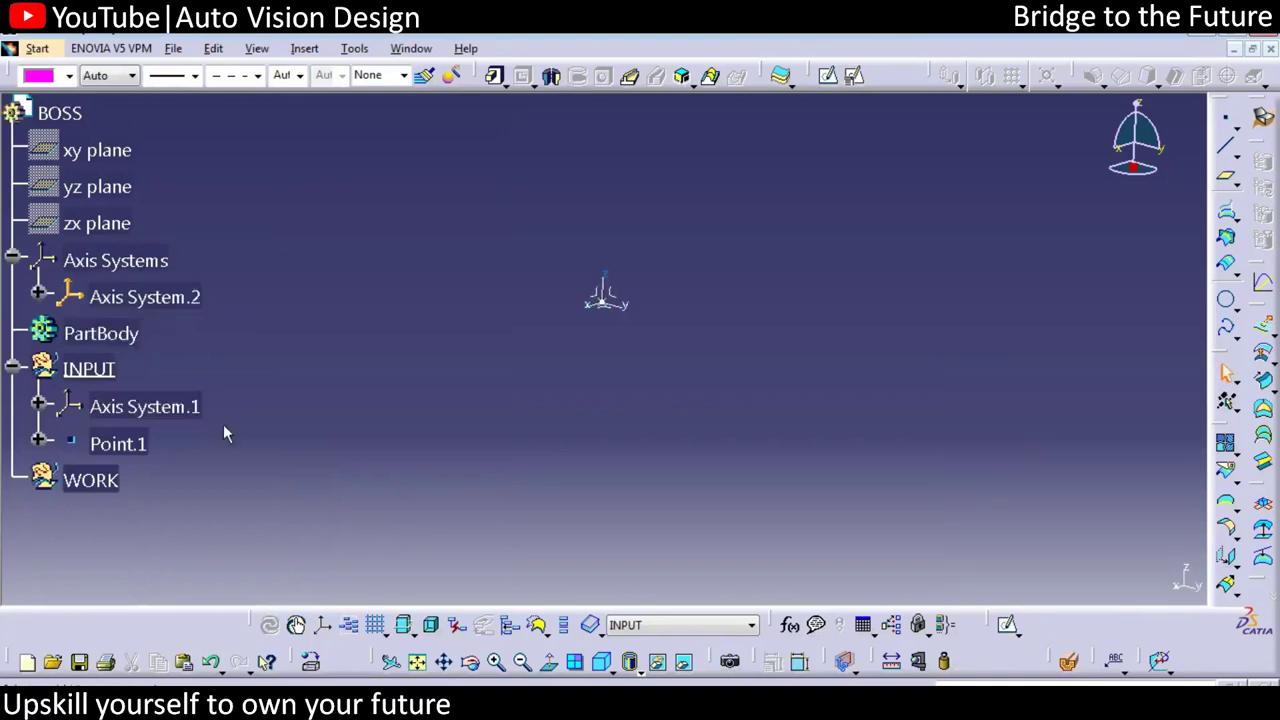
Set the origin of Axis System.2 to No Selection in its definition.
click(157, 300)
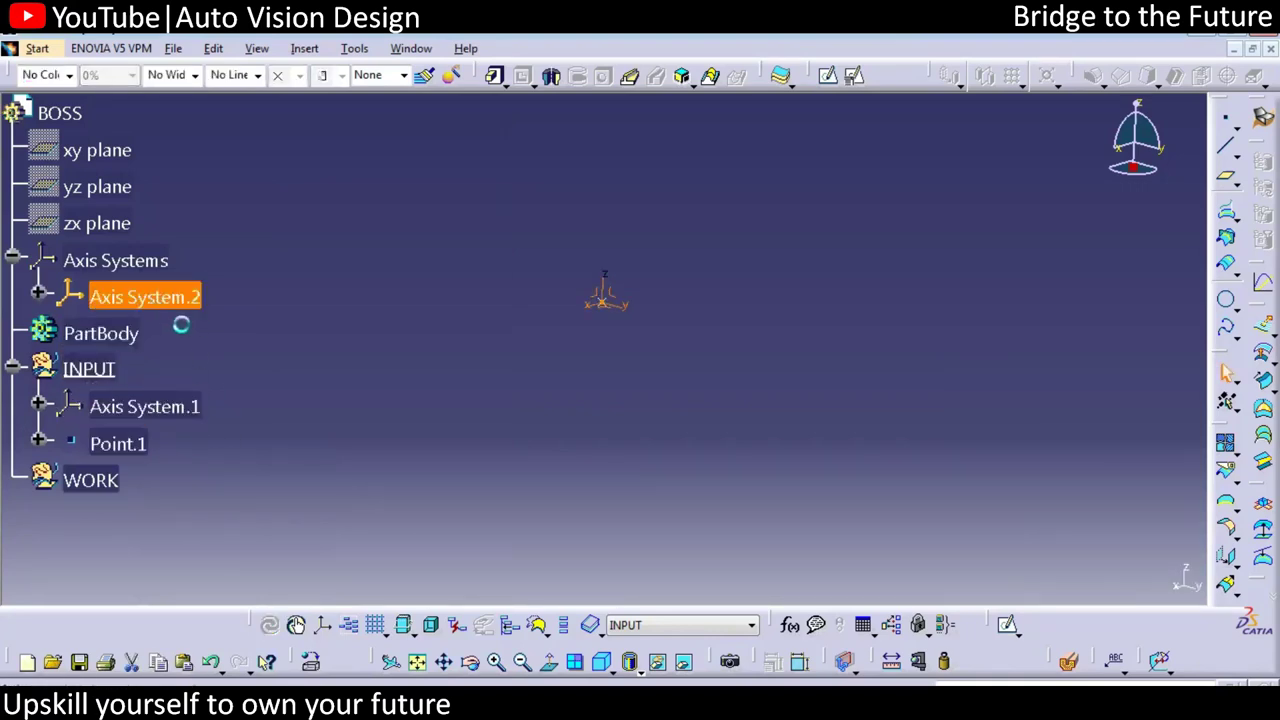
double_click(118, 295)
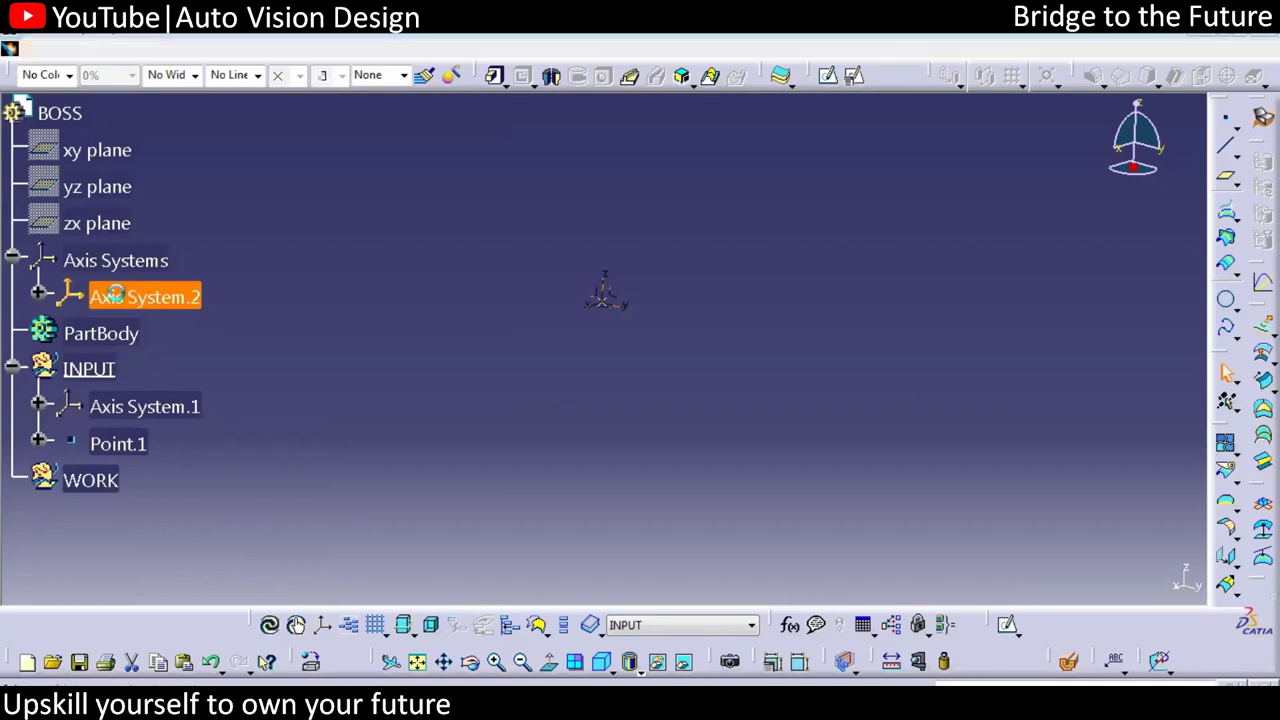
right_click(1128, 446)
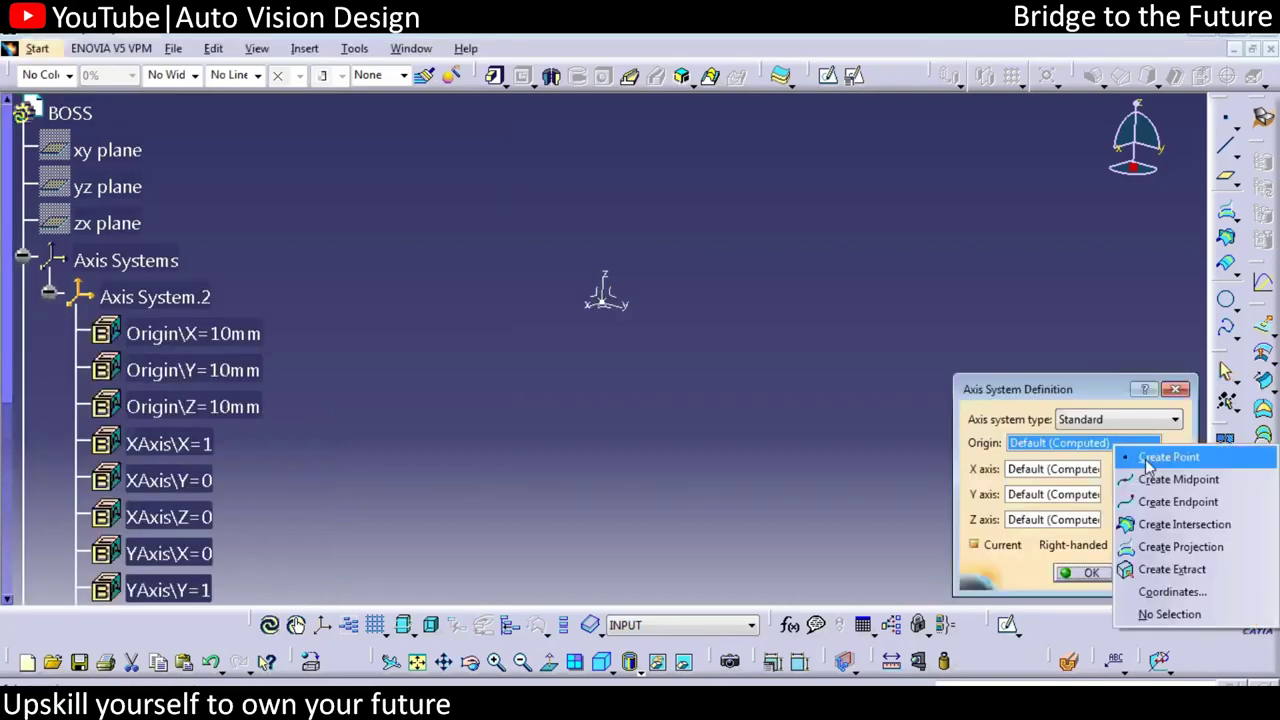
click(1160, 613)
click(1085, 572)
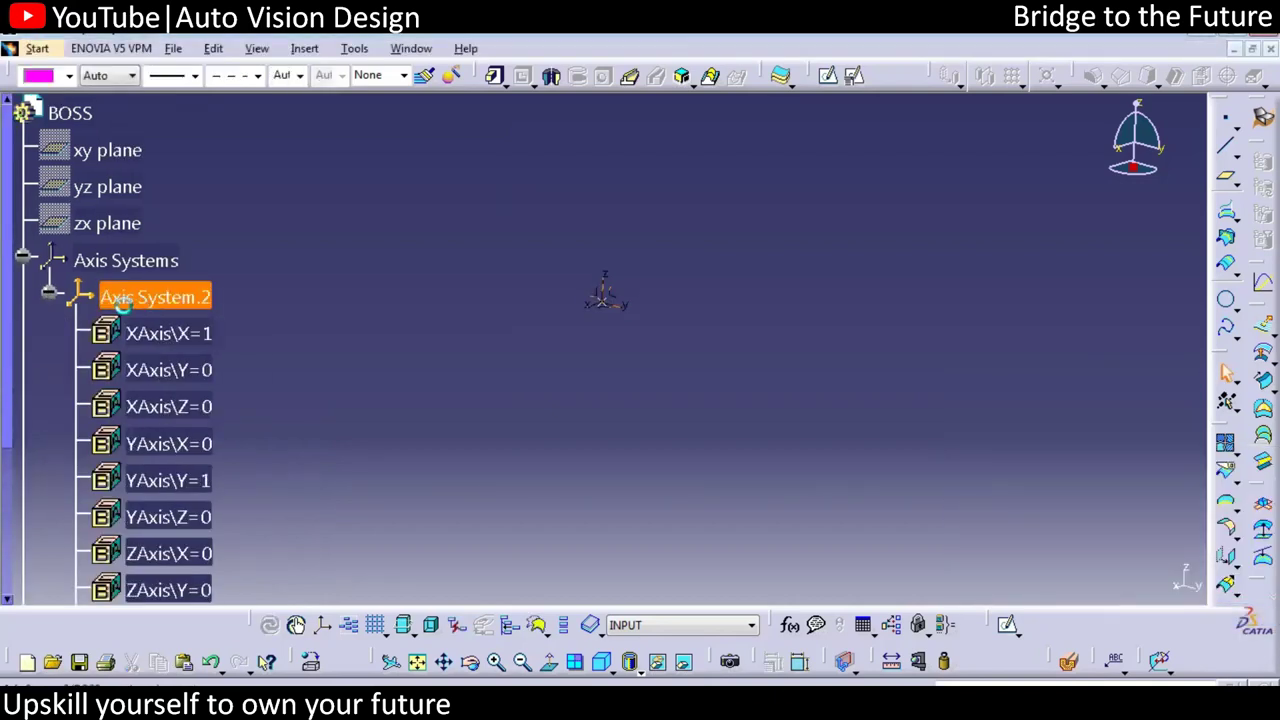
right_click(184, 298)
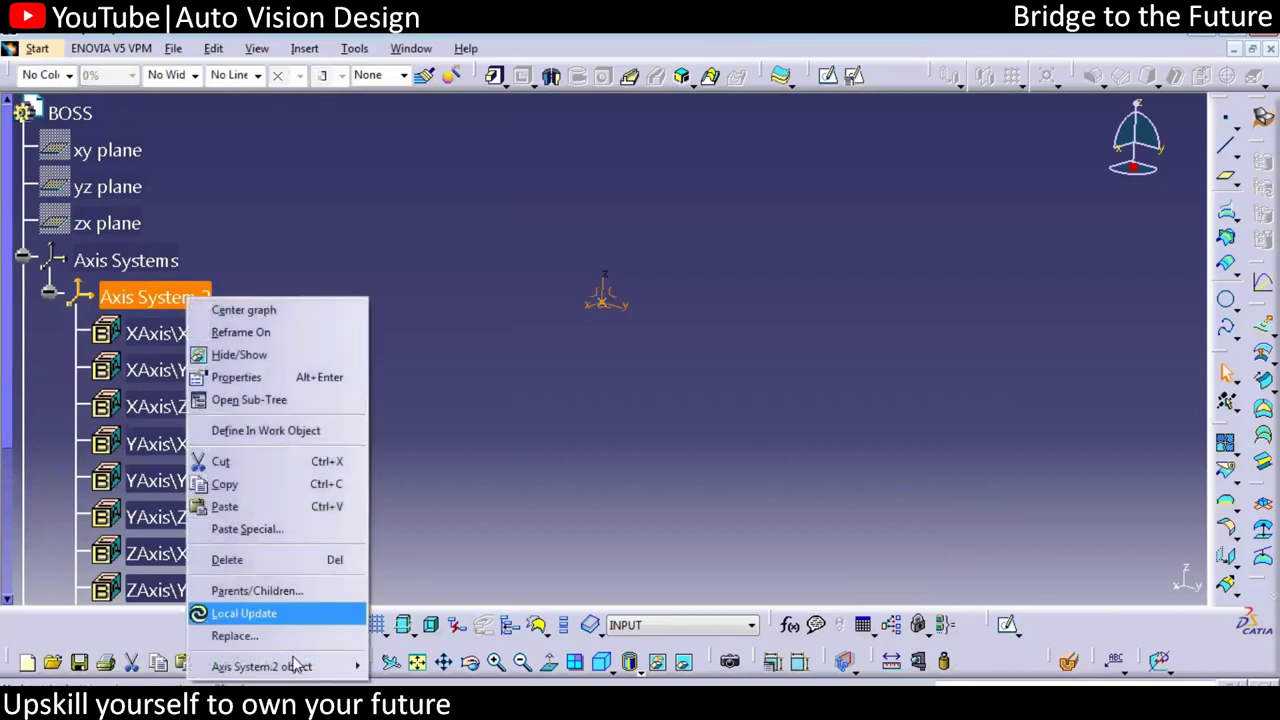
mouse_move(298, 666)
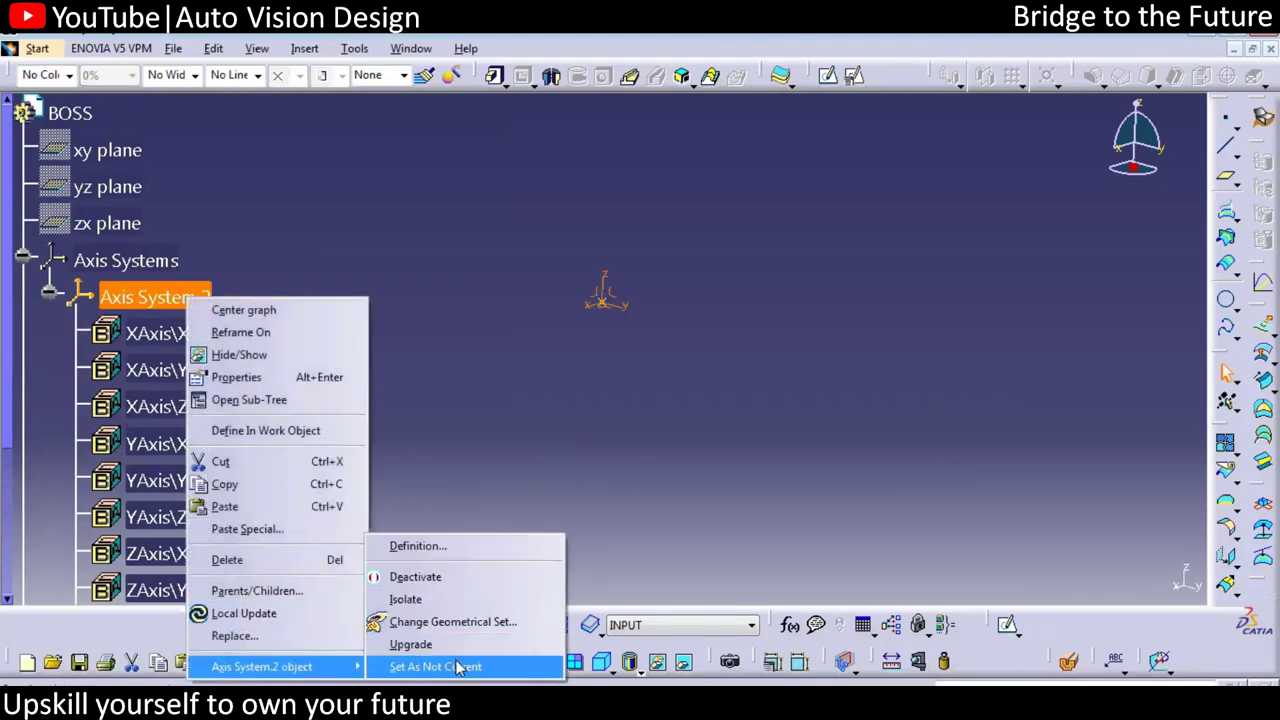
click(444, 322)
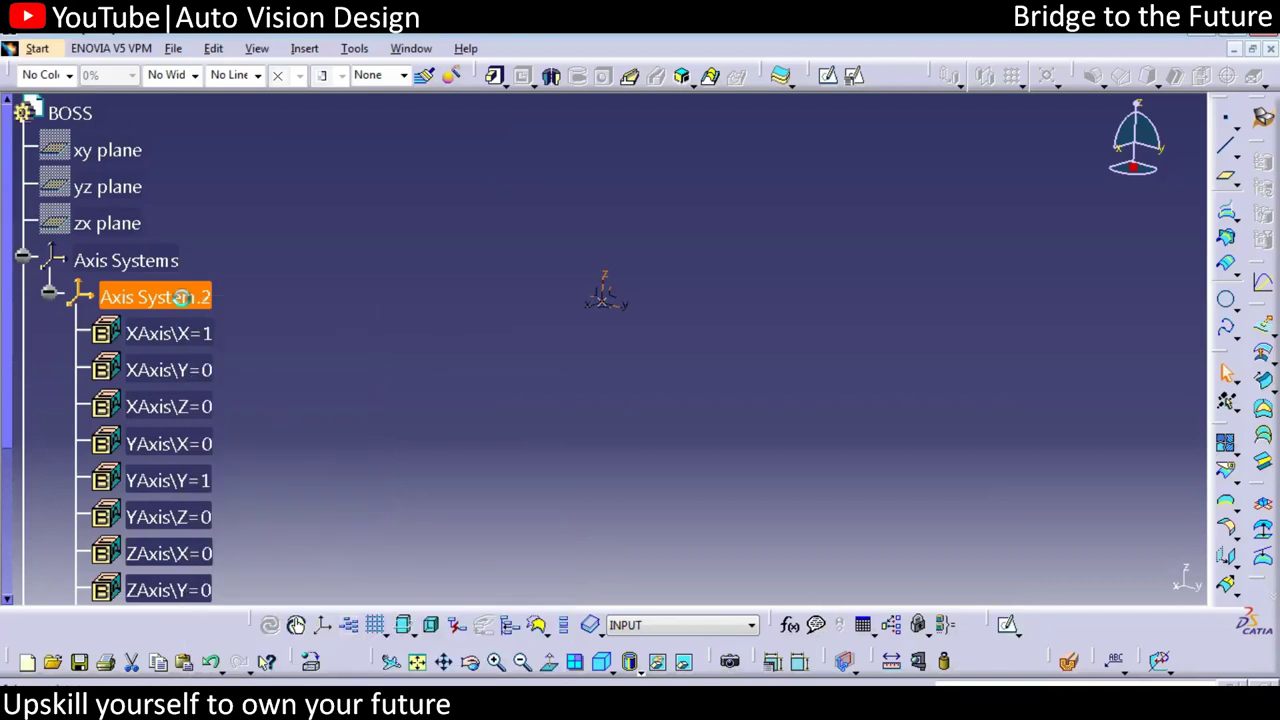
double_click(180, 297)
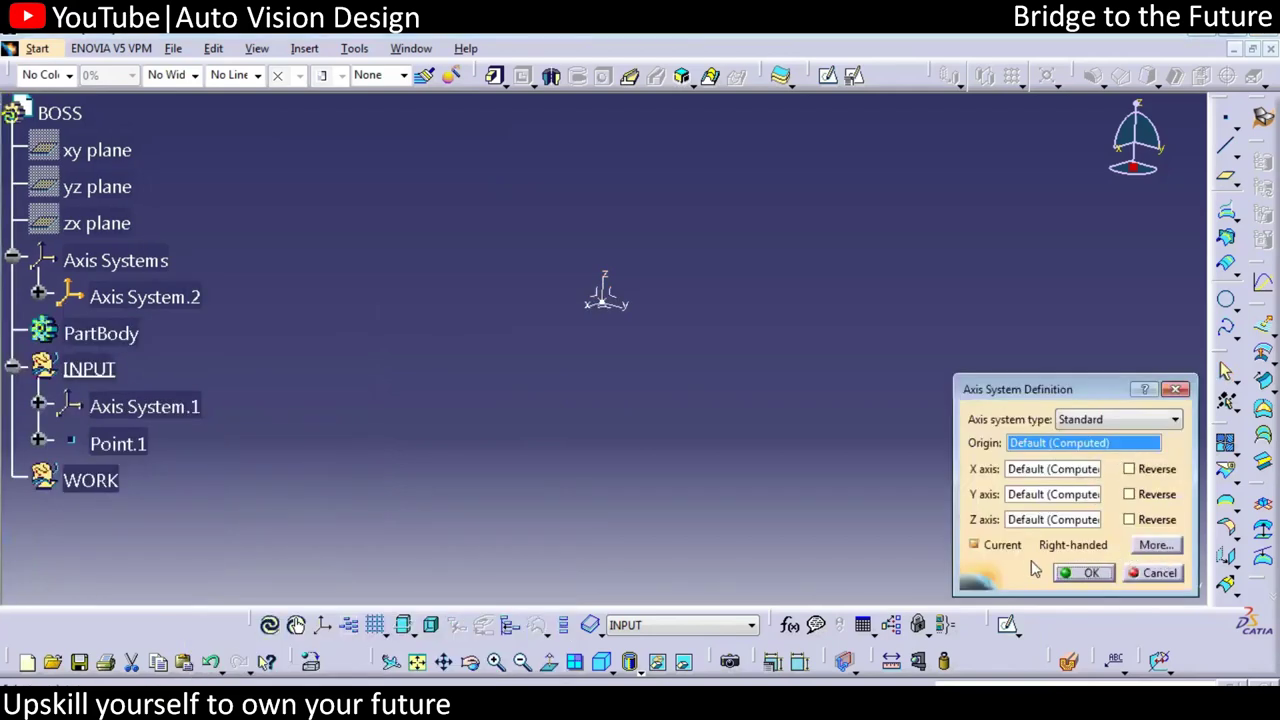
click(1085, 572)
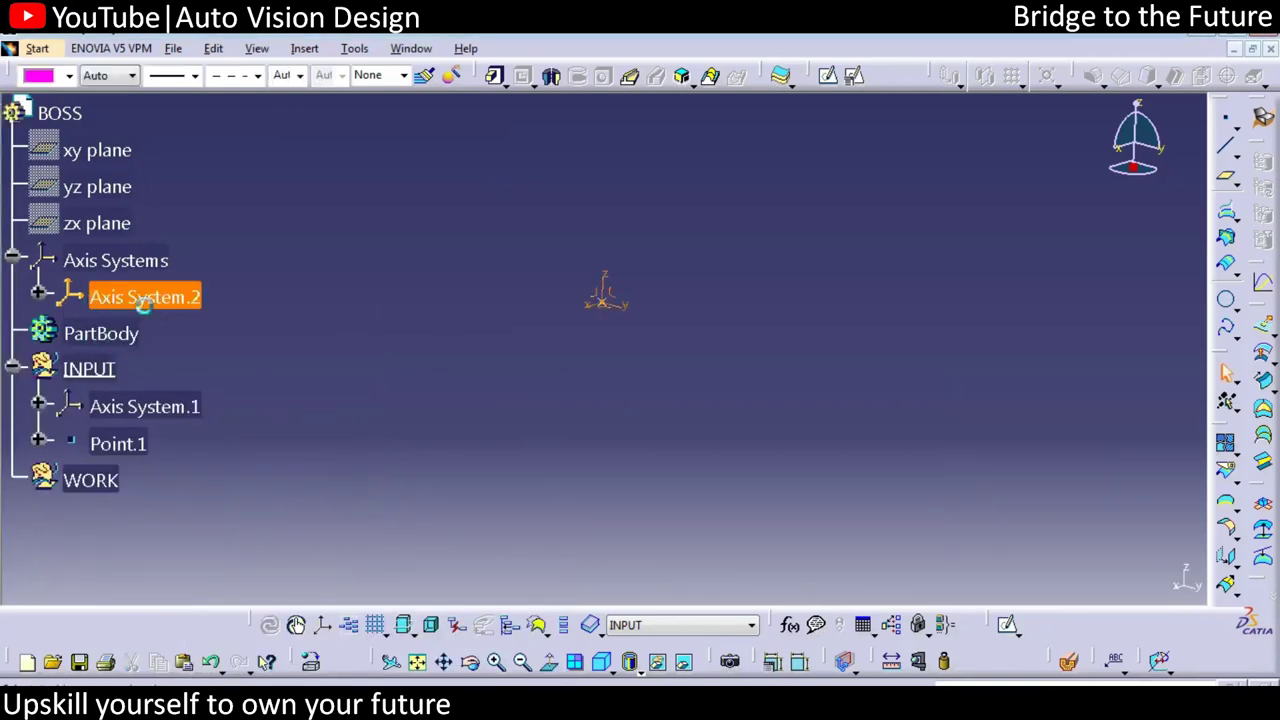
Hide Axis System.2.
right_click(147, 310)
click(128, 408)
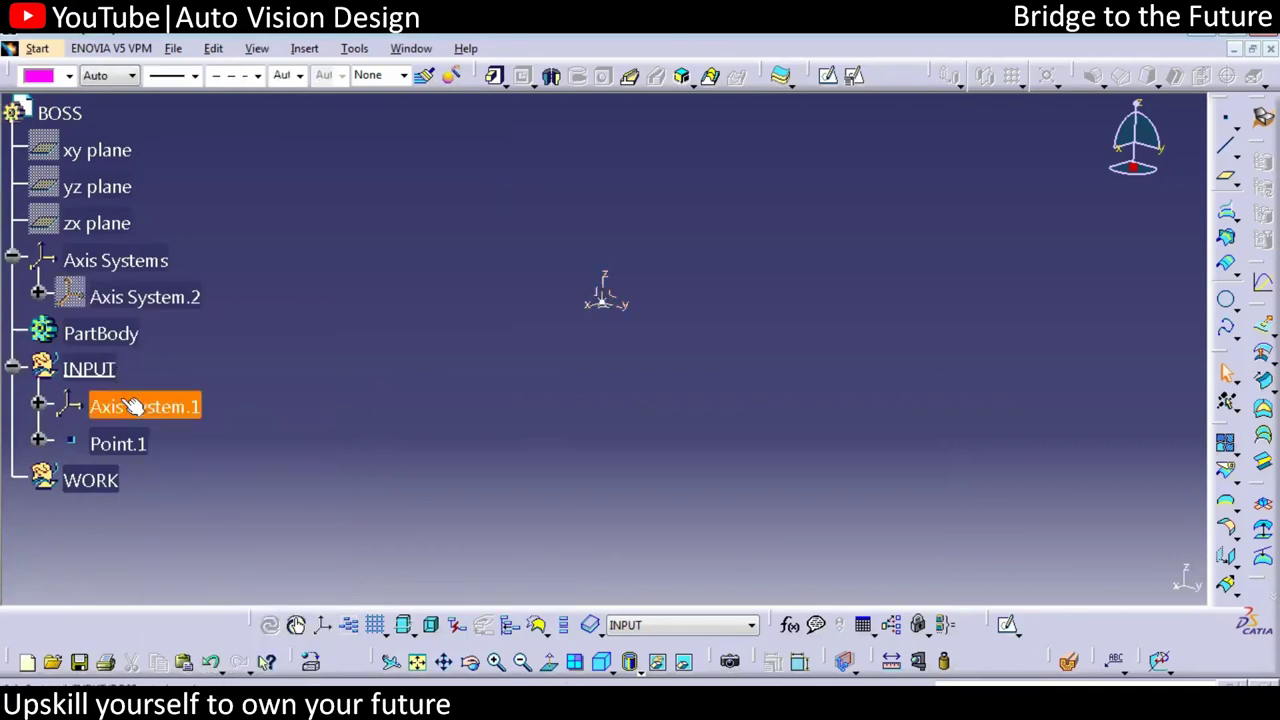
right_click(124, 409)
click(204, 450)
Create a positioned sketch on the XY plane of Axis System.1, with its origin set to the projection of Point.1.
middle_drag(688, 445, 654, 473)
scroll(566, 463, up, 1)
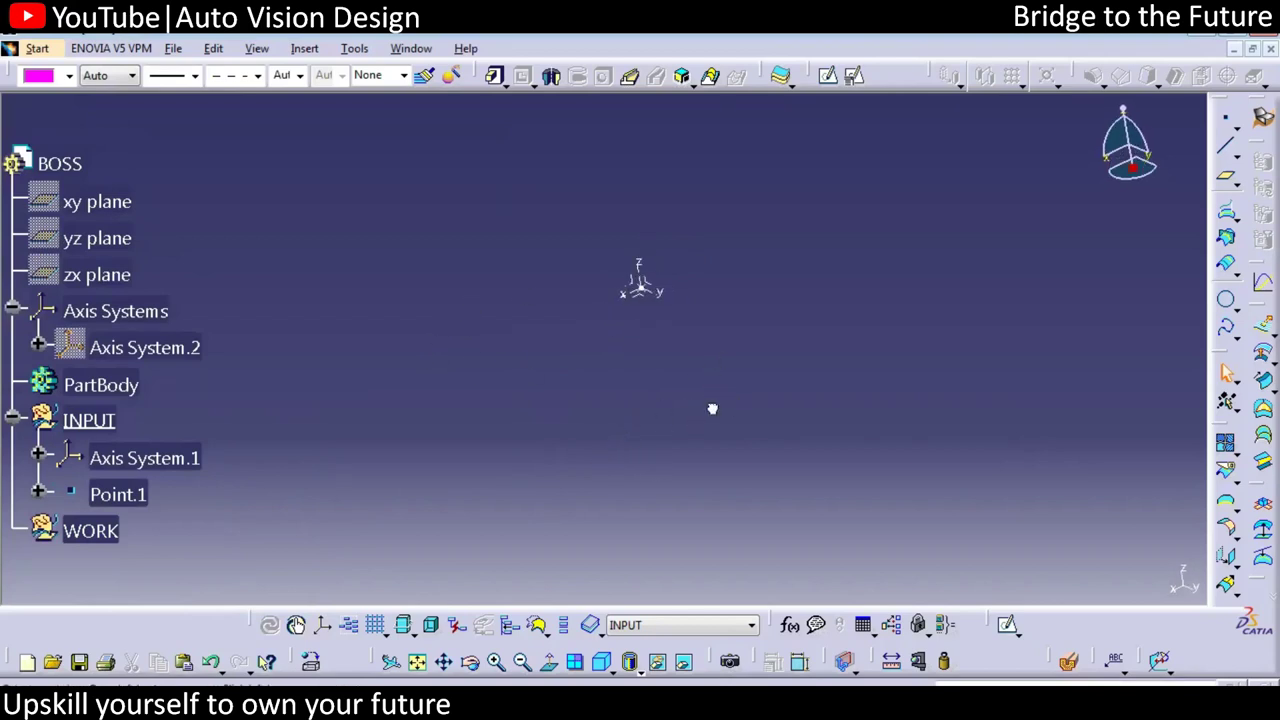
click(855, 86)
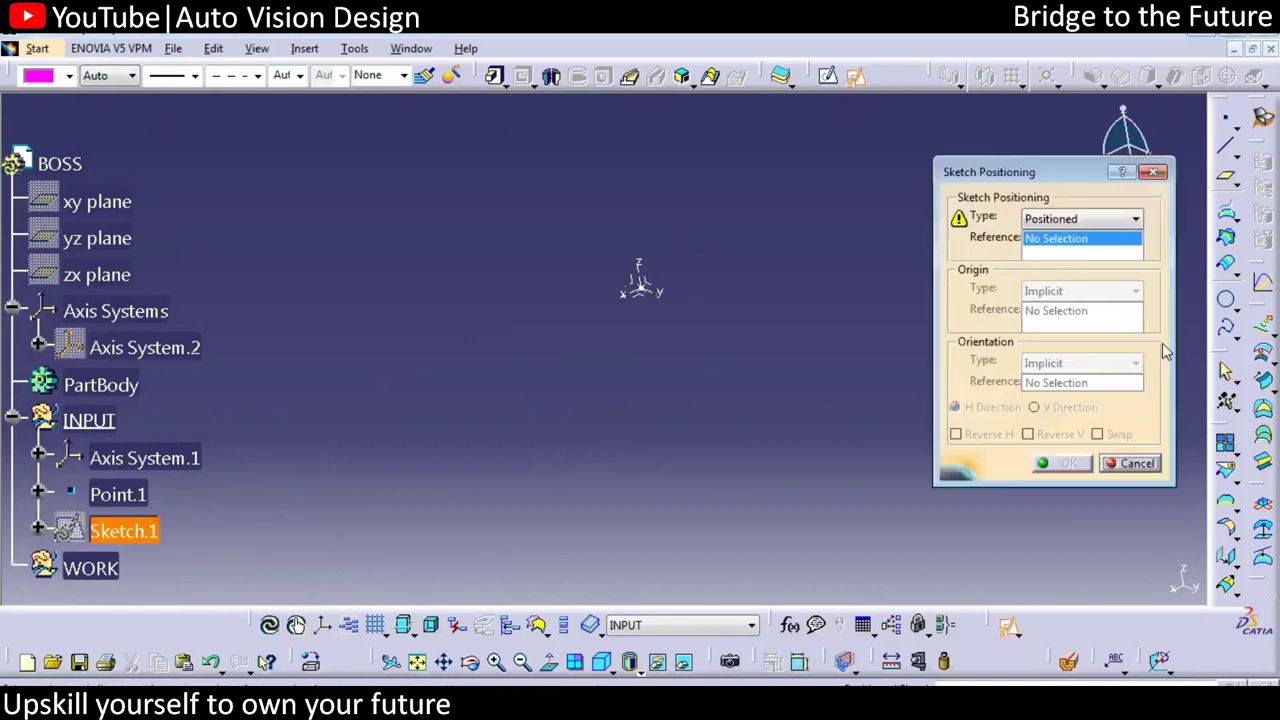
click(652, 302)
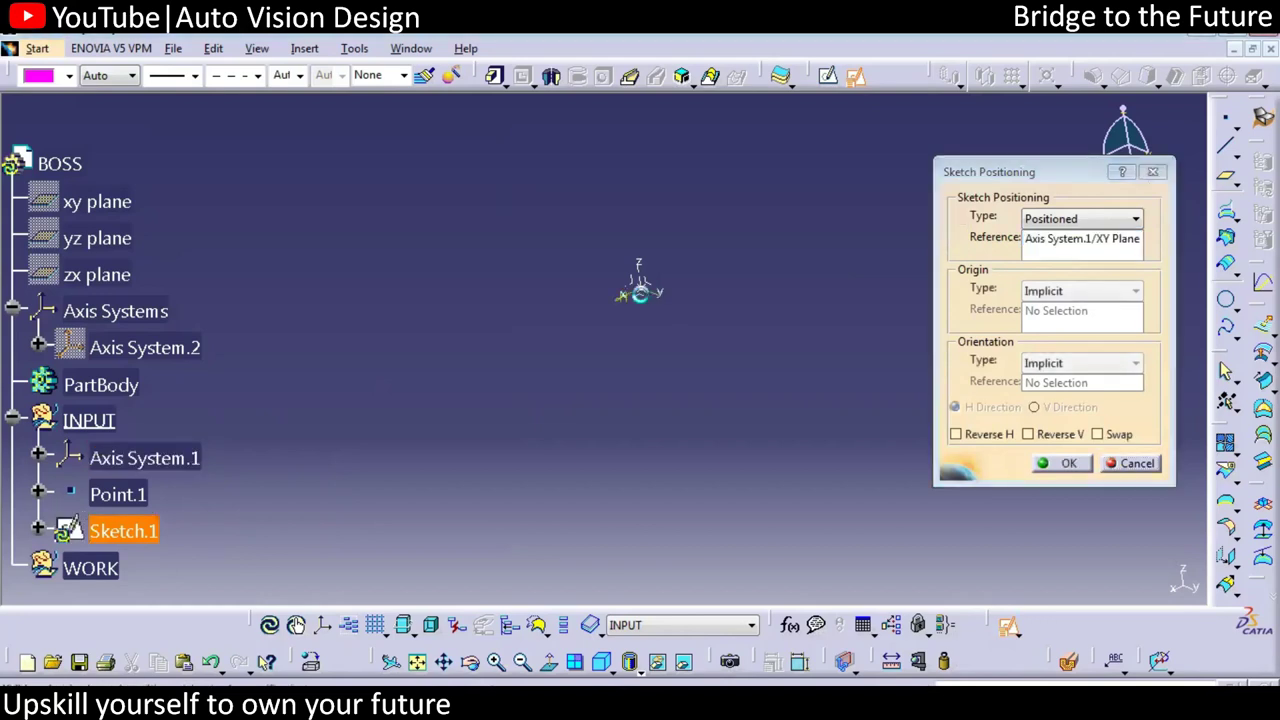
click(1067, 292)
click(1064, 338)
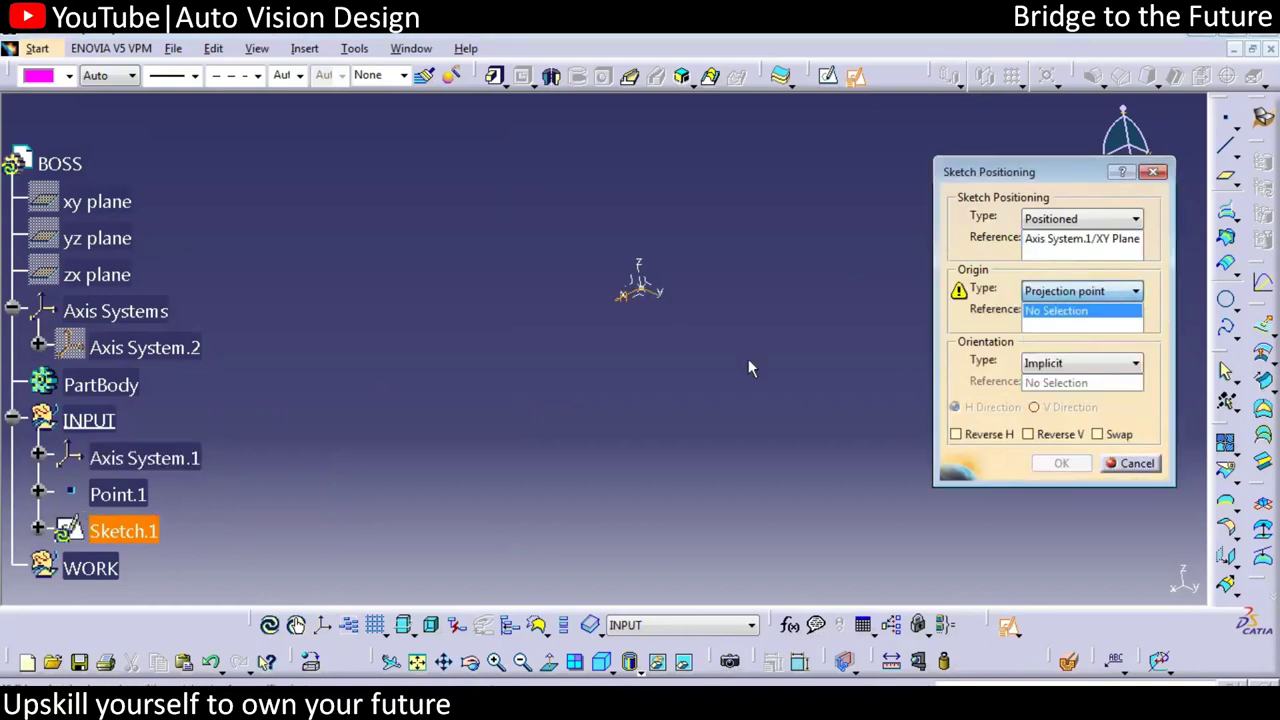
click(118, 494)
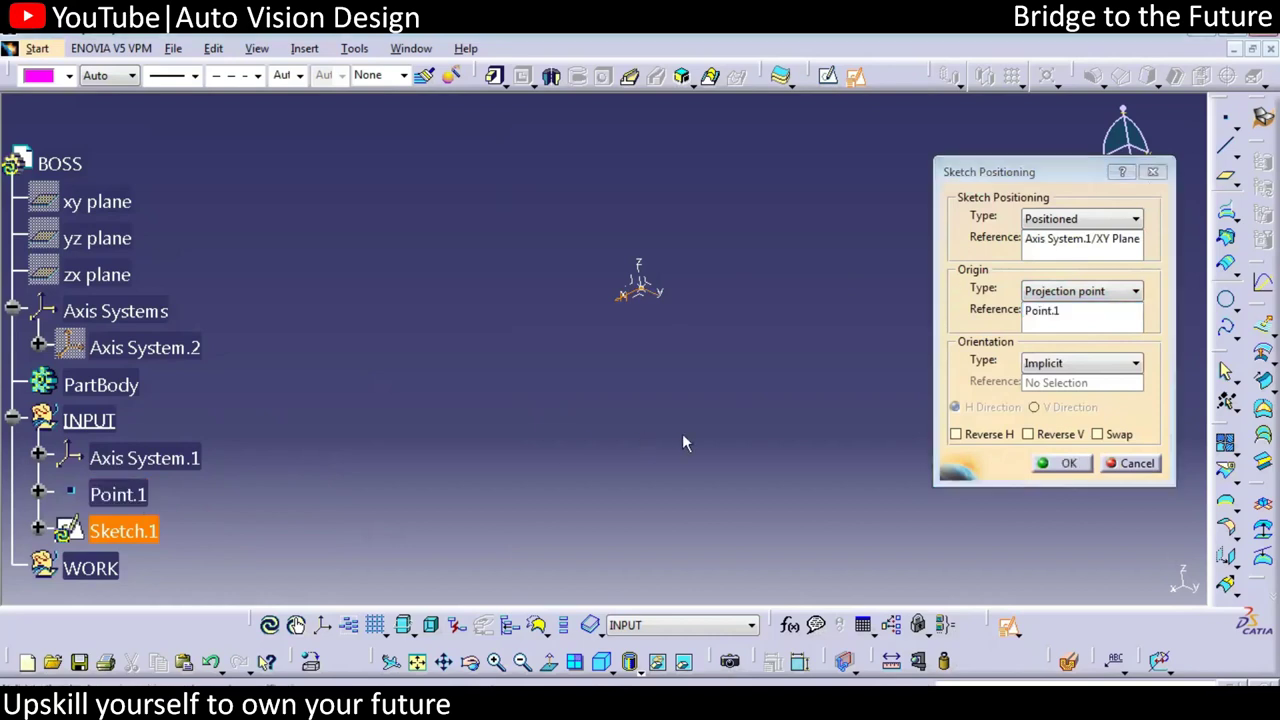
click(1068, 462)
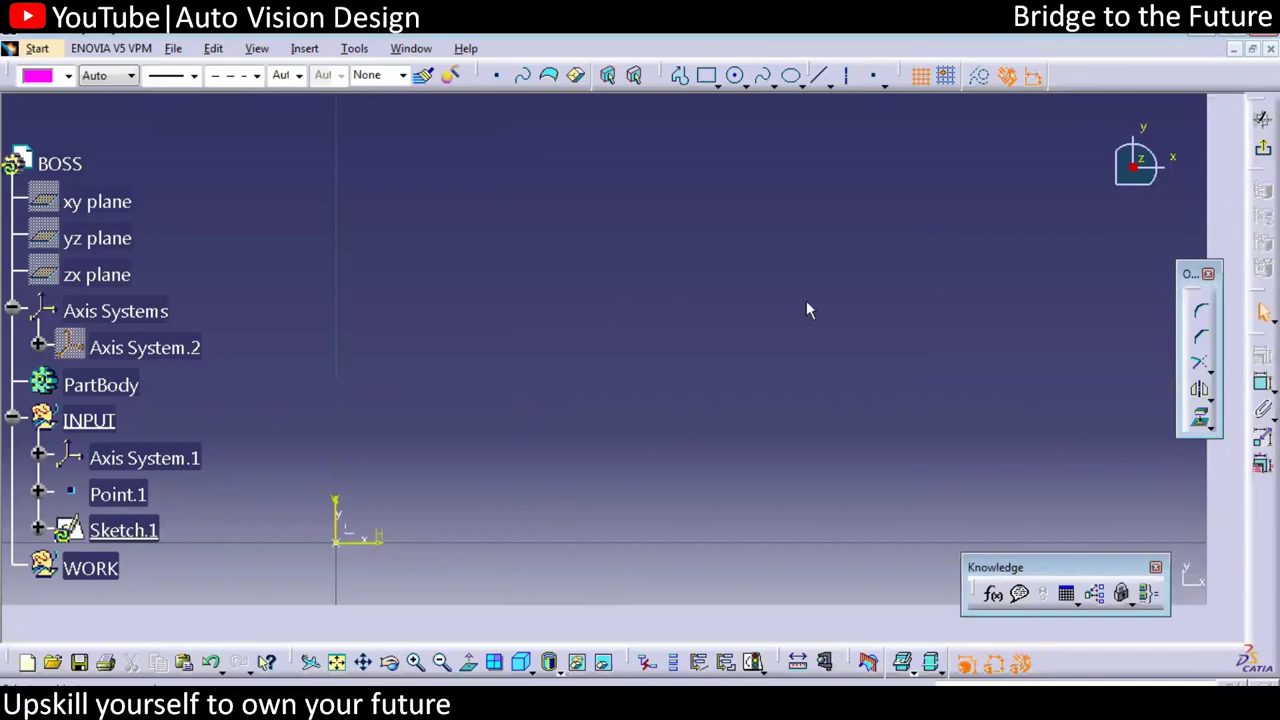
Sketch a circle centred on the sketch origin.
click(736, 76)
click(609, 367)
click(692, 320)
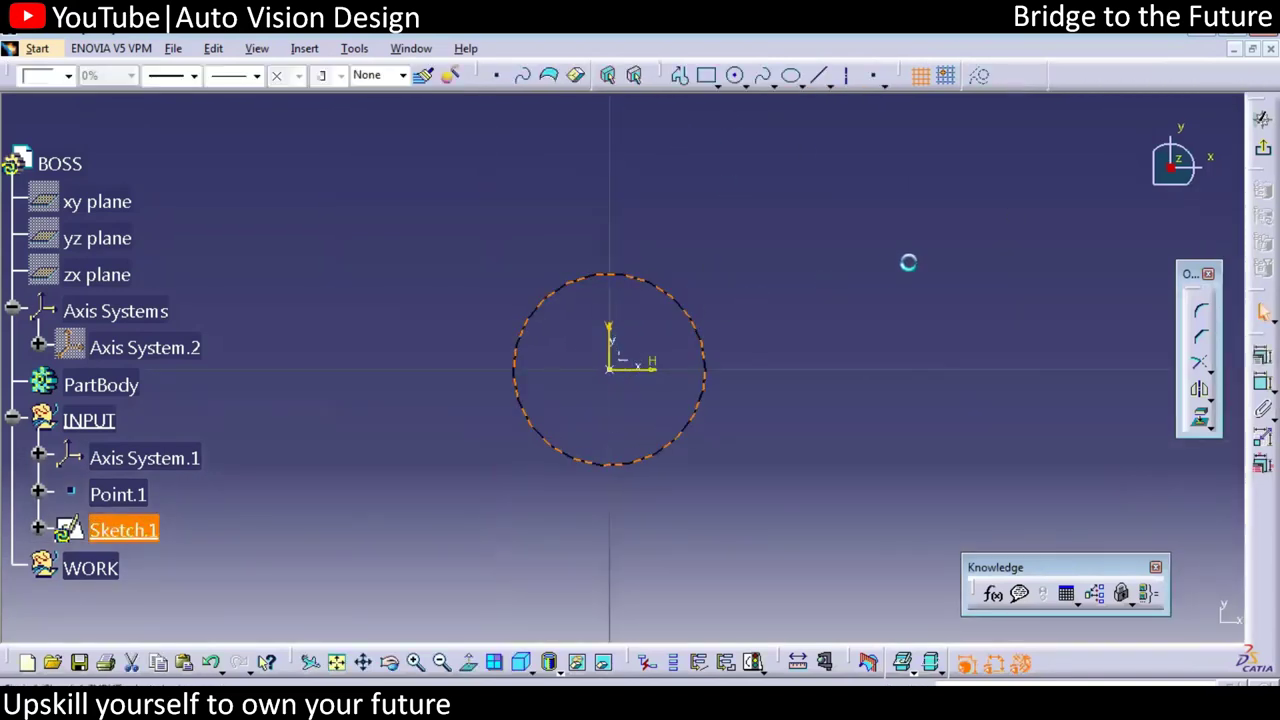
Constrain the circle's diameter to 8 mm and exit the sketch.
click(1263, 382)
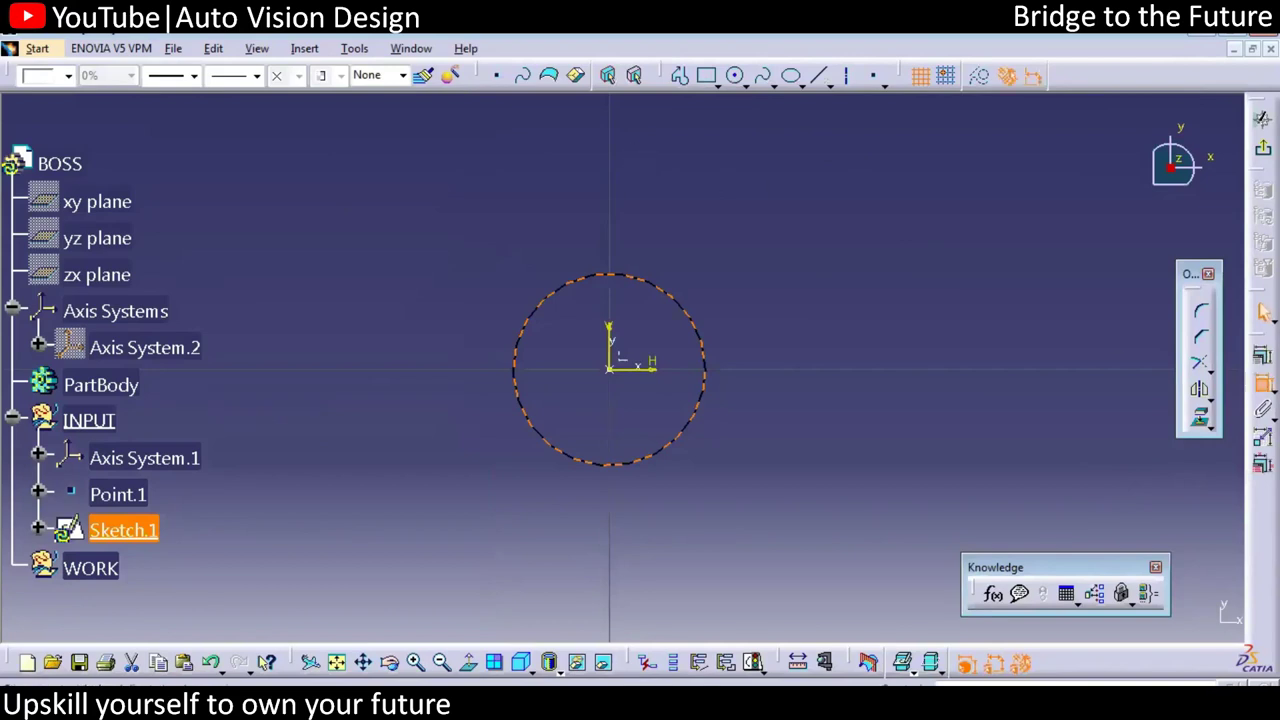
click(676, 300)
click(454, 238)
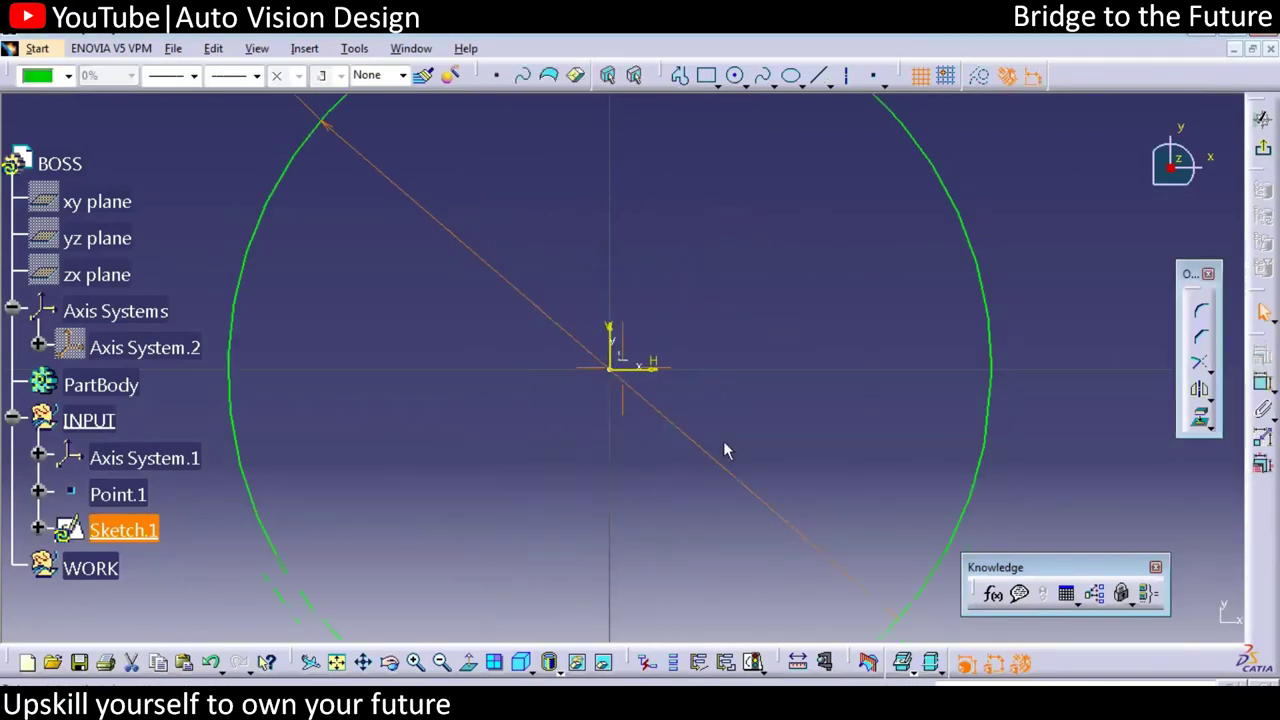
scroll(726, 449, down, 3)
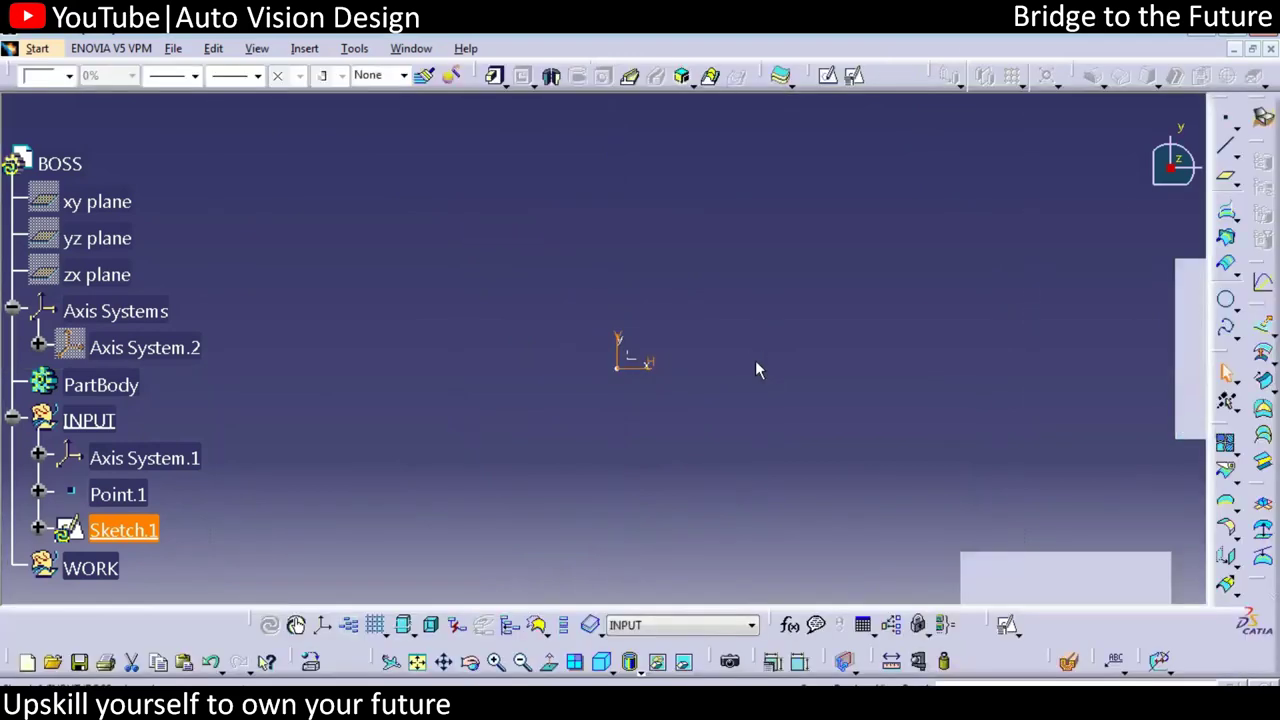
Insert a new body in the part and name it BODY.
click(304, 48)
click(330, 91)
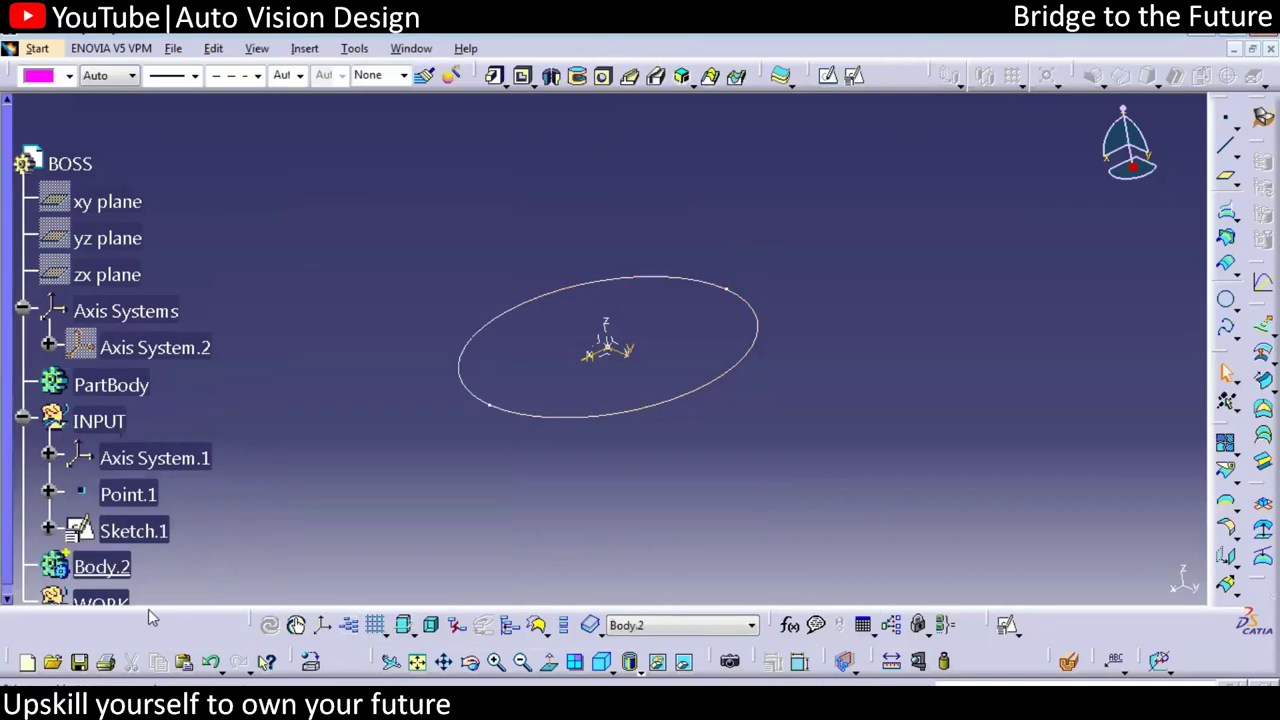
click(102, 567)
right_click(102, 567)
click(145, 265)
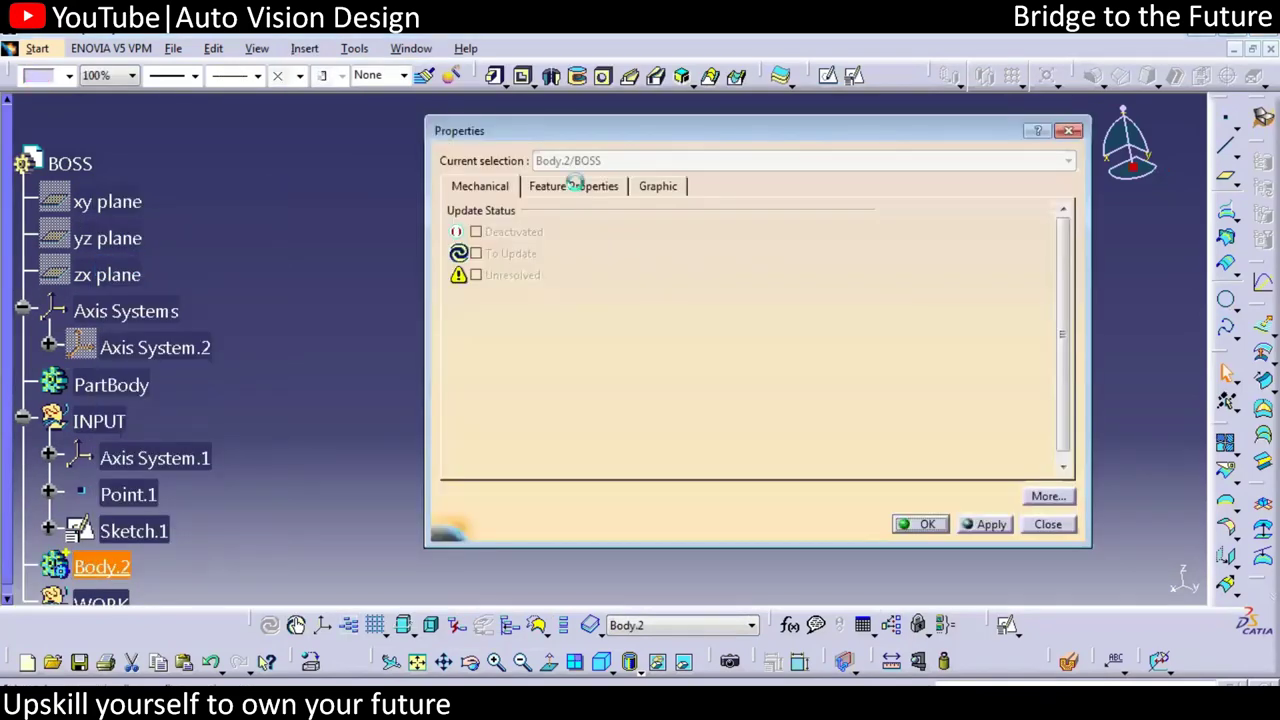
click(575, 186)
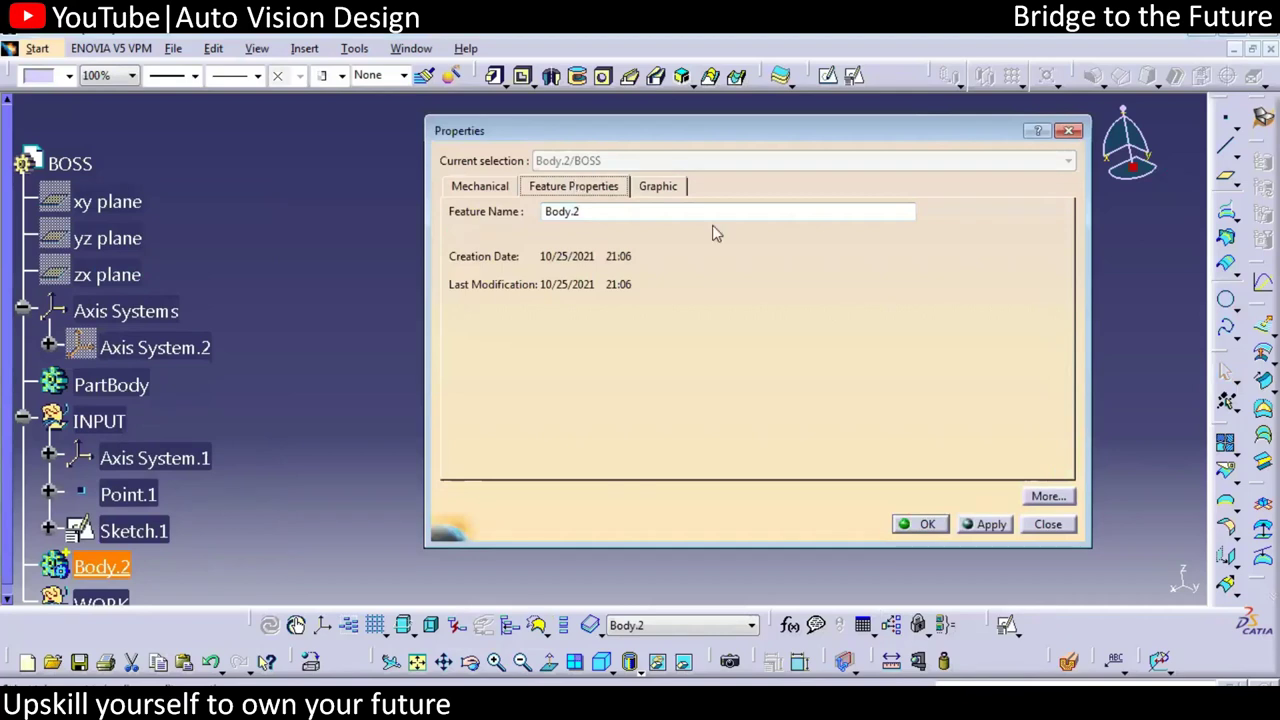
drag(731, 206, 467, 204)
text(B)
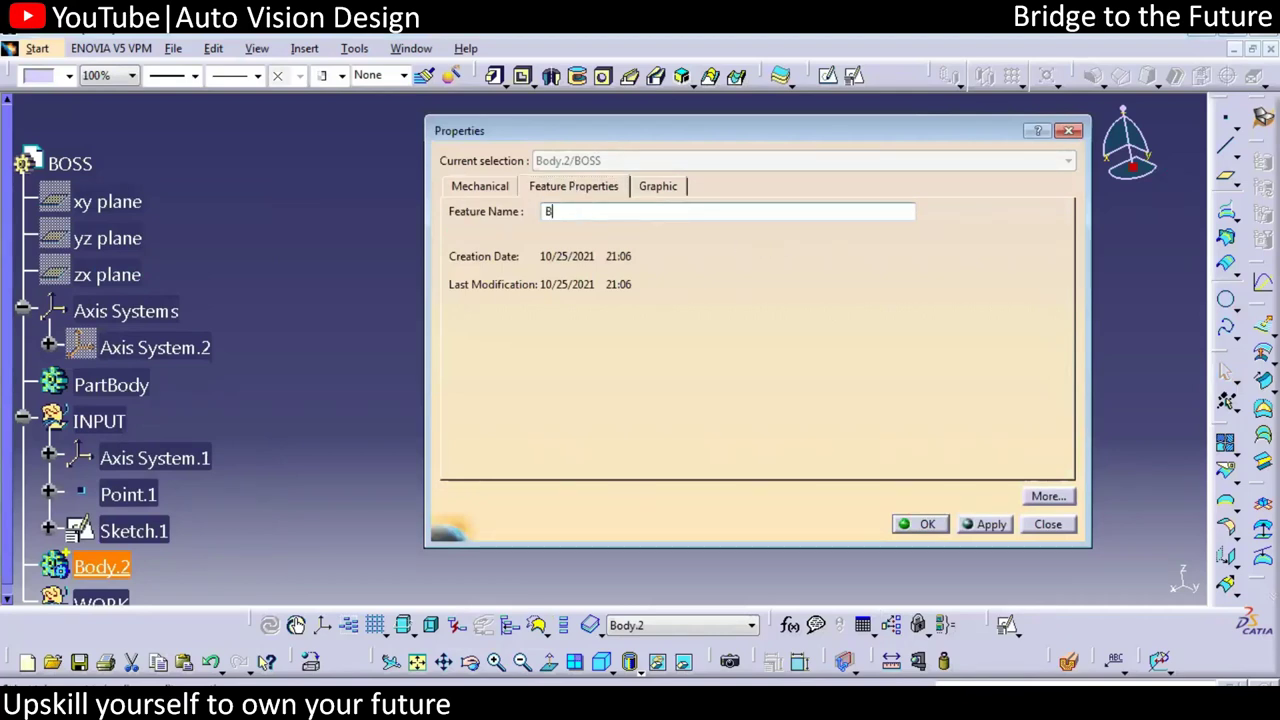
text(ODY)
key(Return)
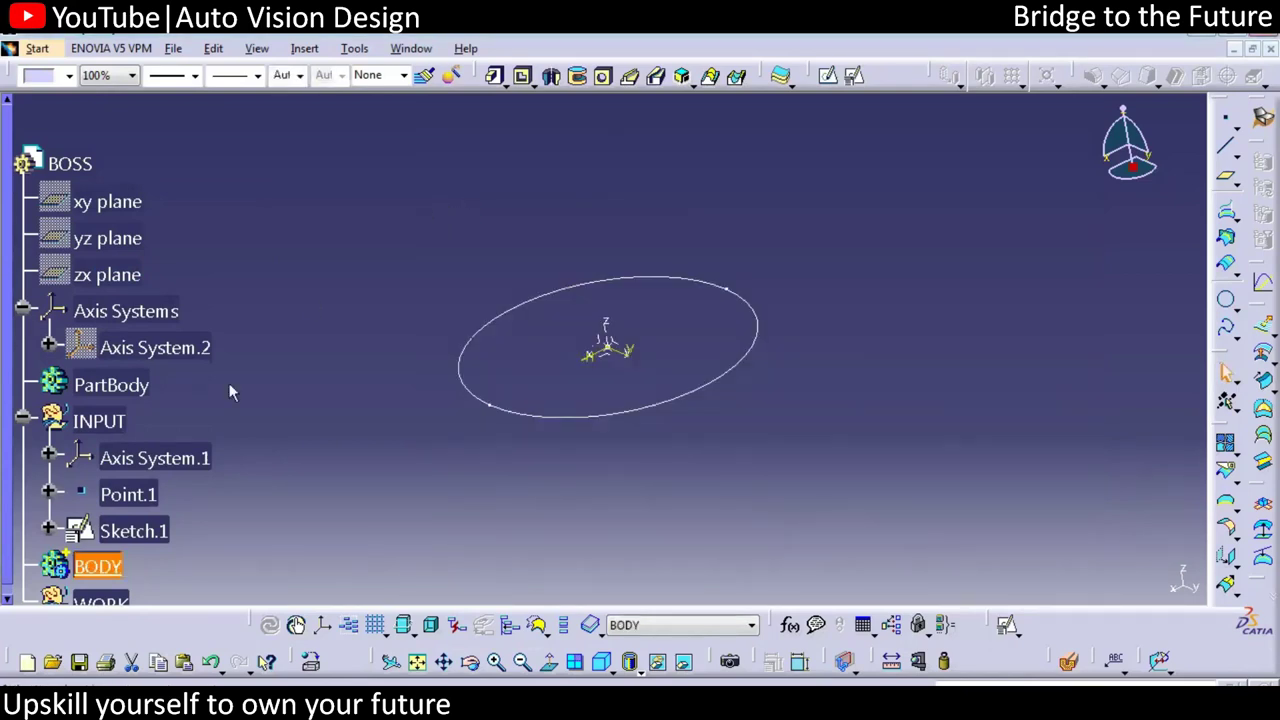
Rename the new body to BOSS.
right_click(115, 576)
click(189, 271)
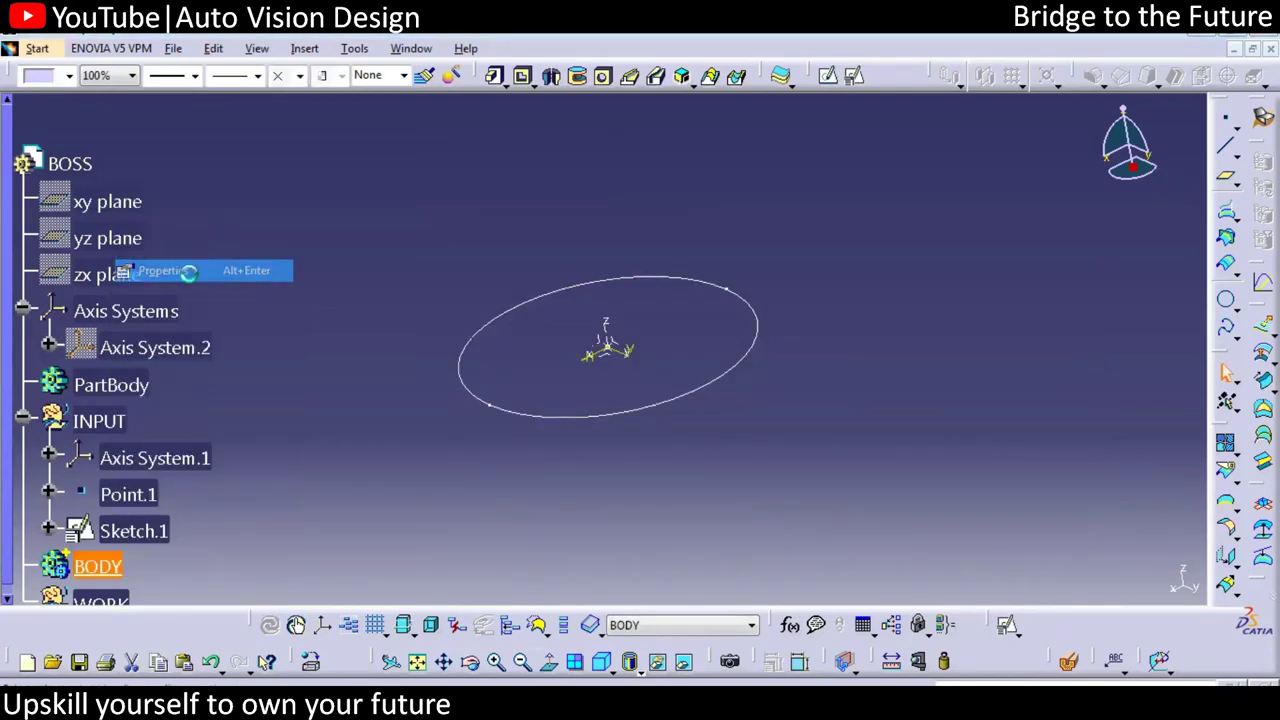
text(BOSS)
key(Return)
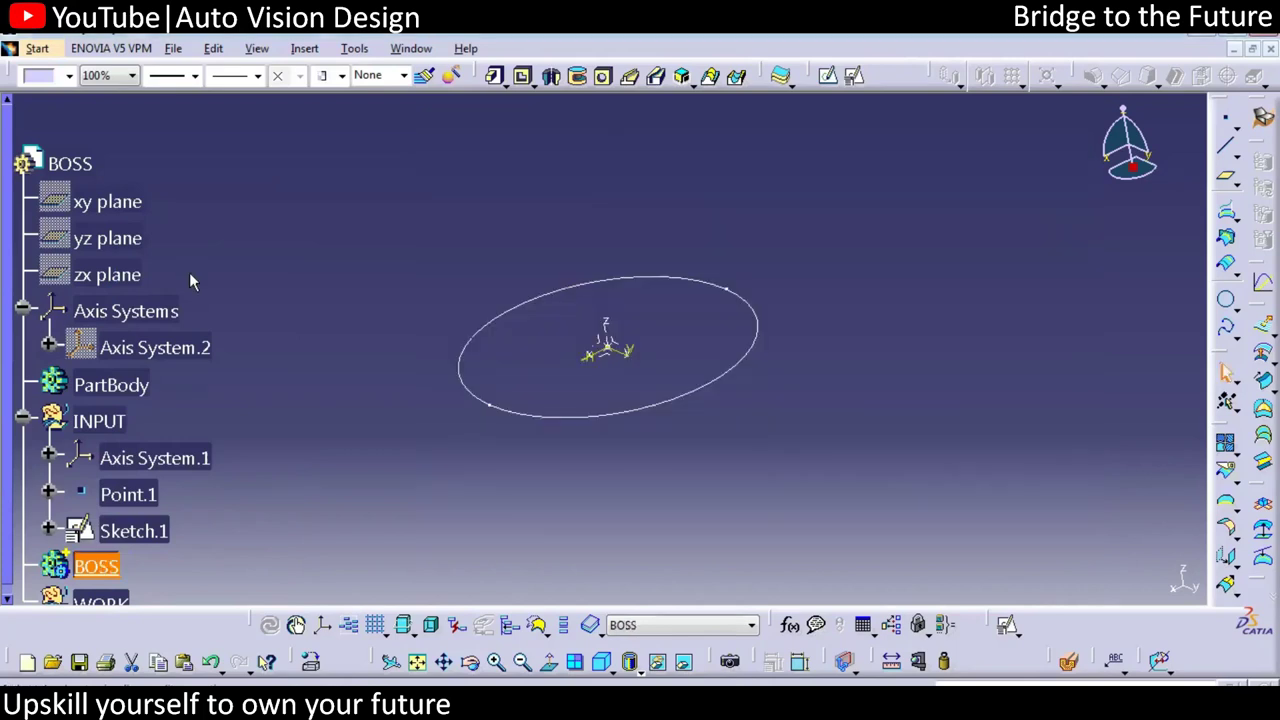
Pad Sketch.1 in the BOSS body with a 10 mm length, reversed direction and mirrored extent.
click(375, 230)
click(494, 77)
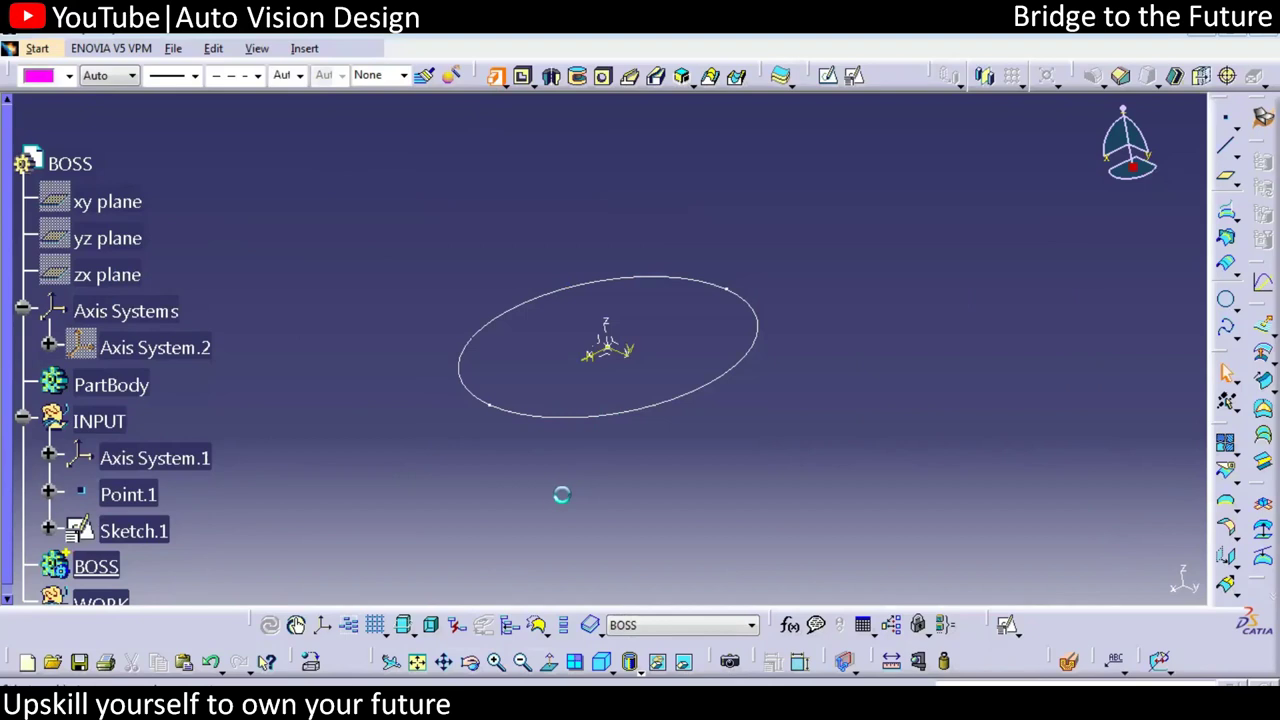
middle_drag(516, 492, 664, 471)
click(963, 430)
double_click(1000, 270)
text(10)
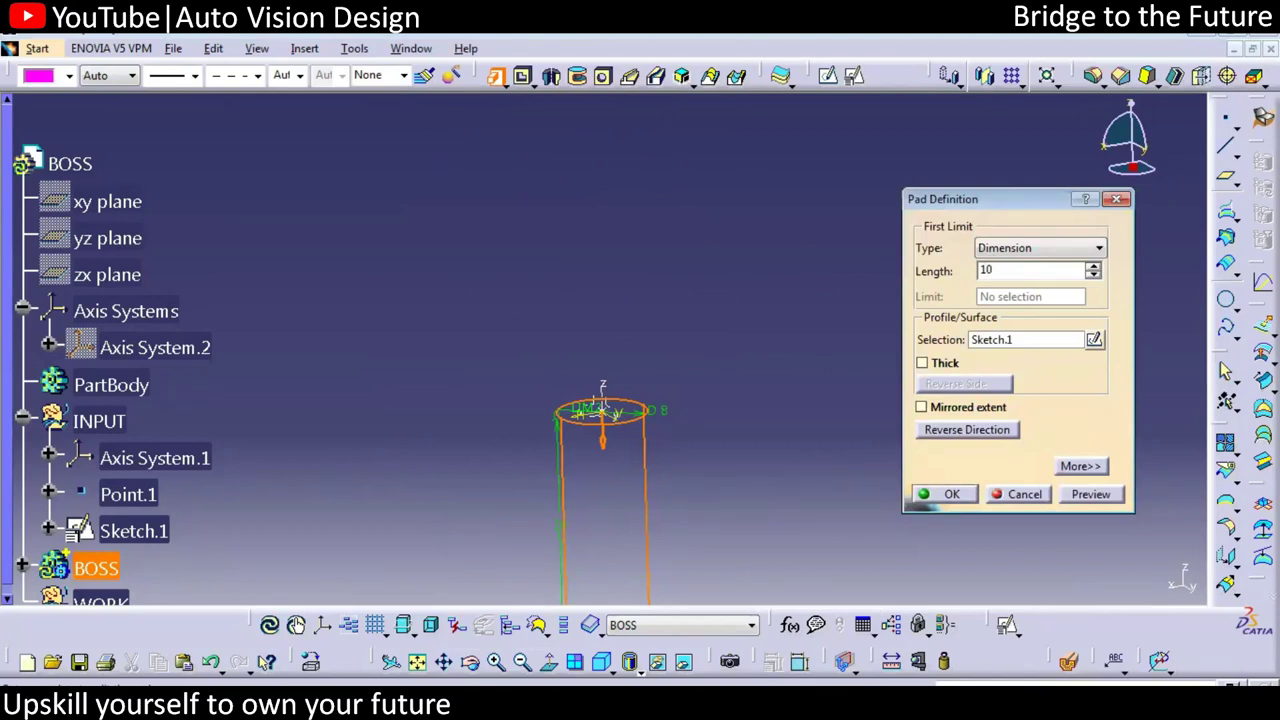
click(955, 408)
click(1072, 495)
click(945, 496)
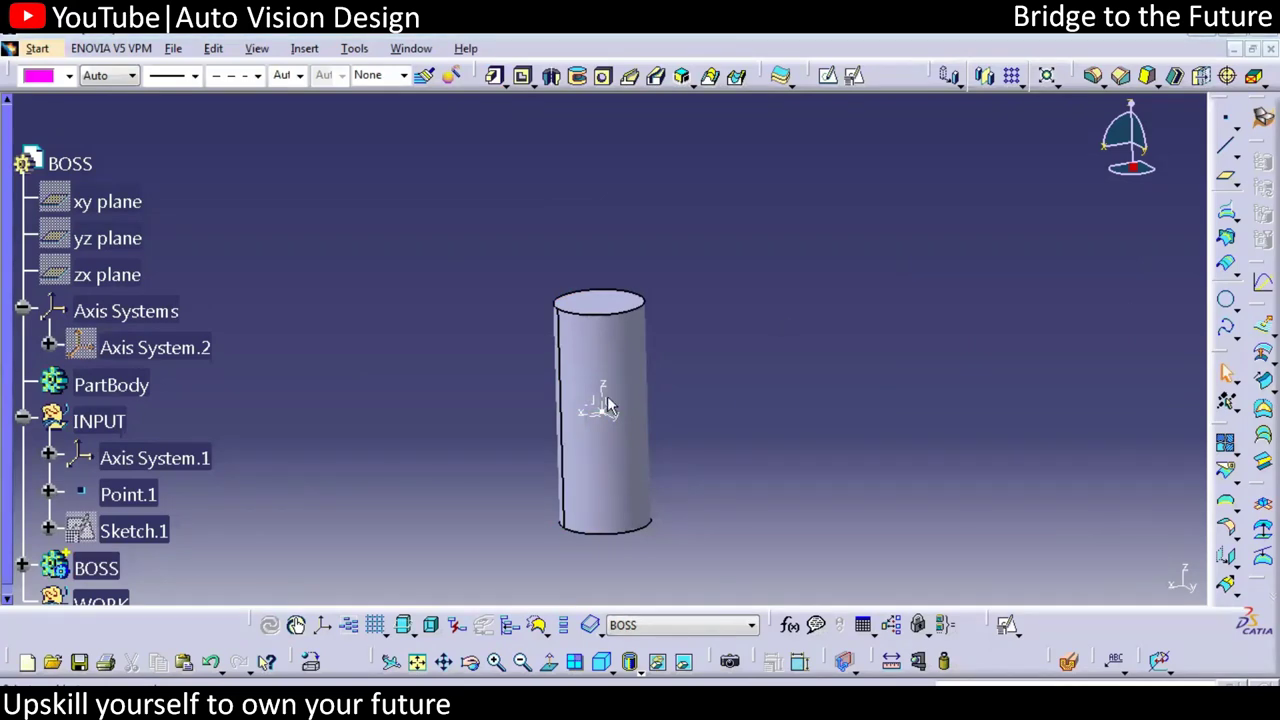
Edit Pad.1 into a thin-walled tube by enabling Thick with Thickness1 at 1 mm.
middle_click(605, 385)
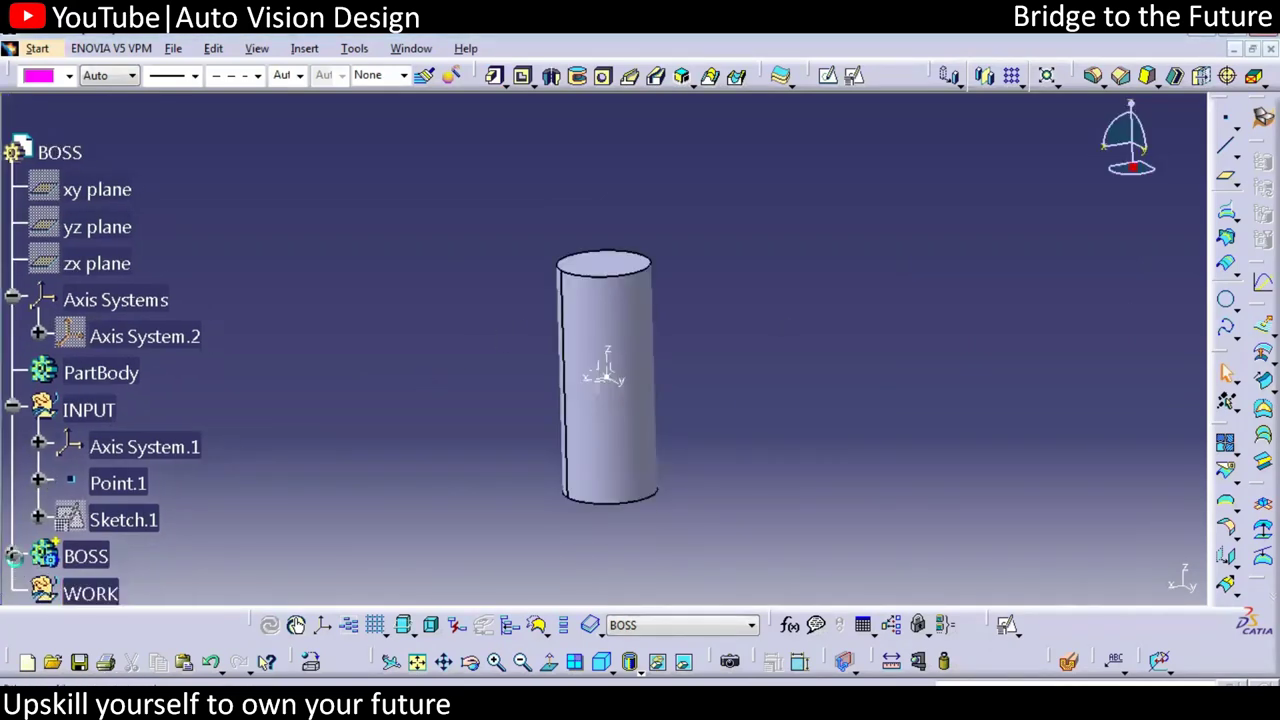
click(22, 554)
click(114, 516)
double_click(113, 514)
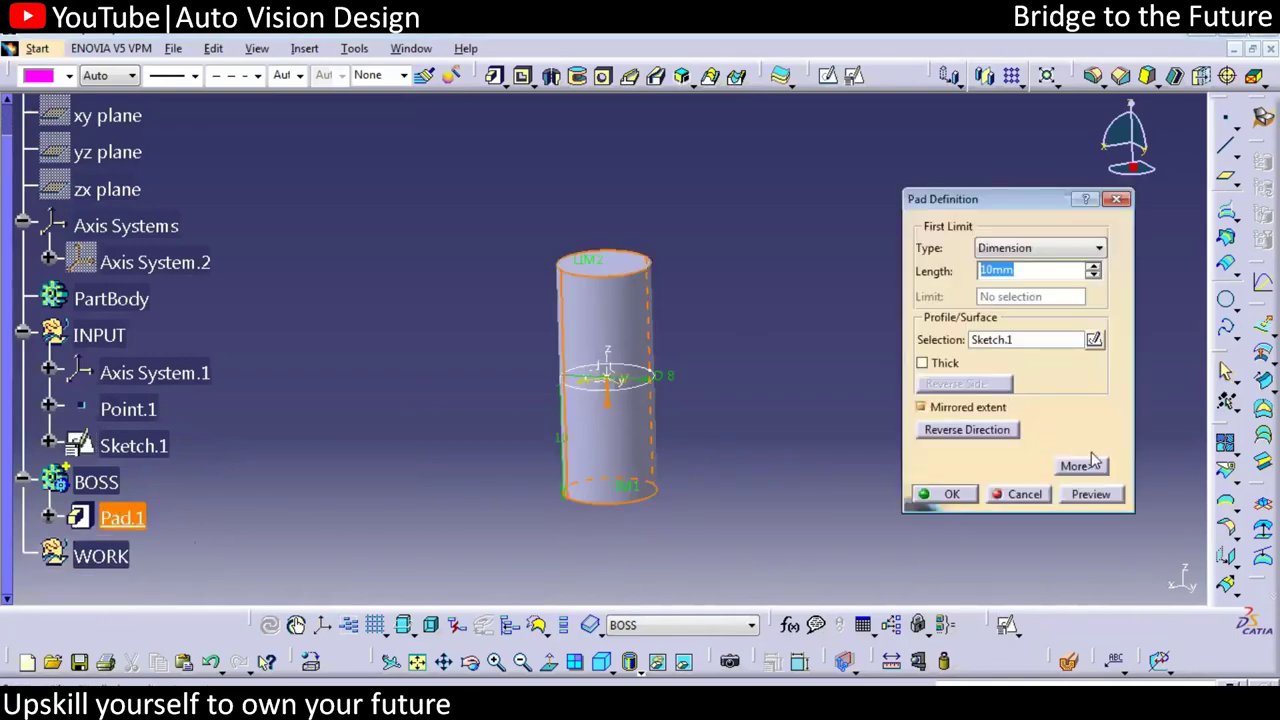
click(1086, 464)
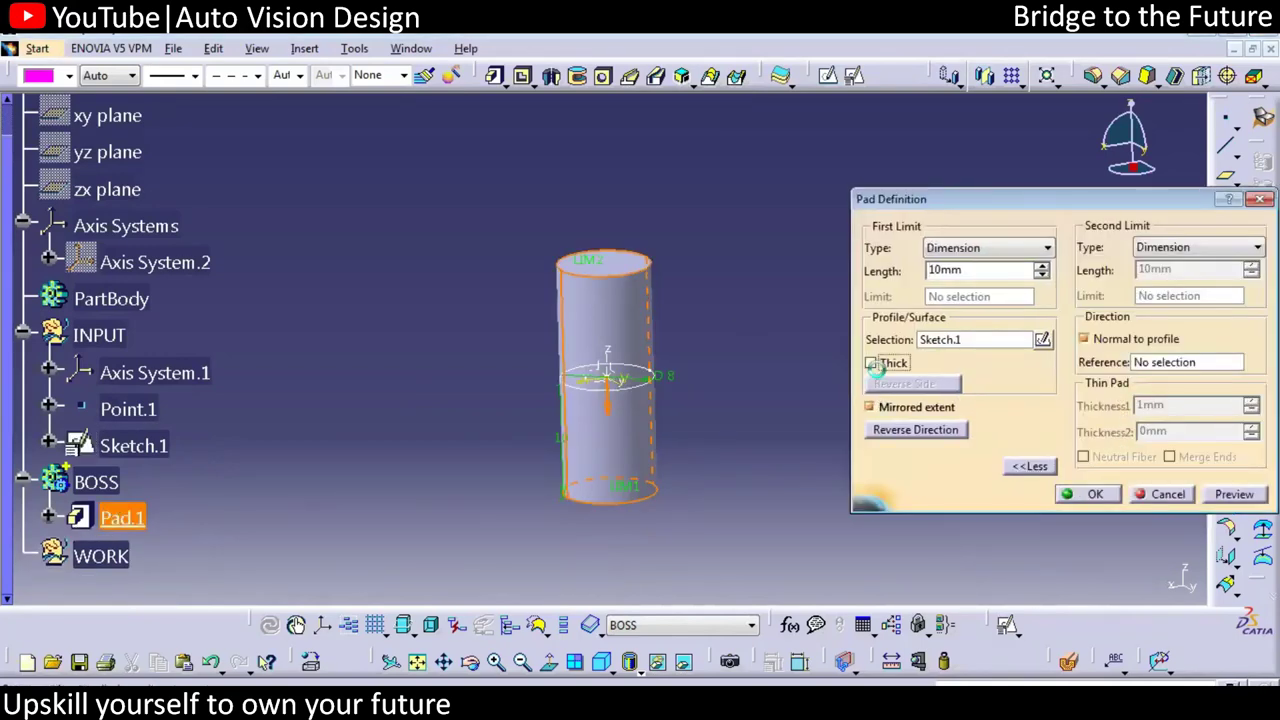
click(871, 363)
middle_drag(577, 380, 697, 335)
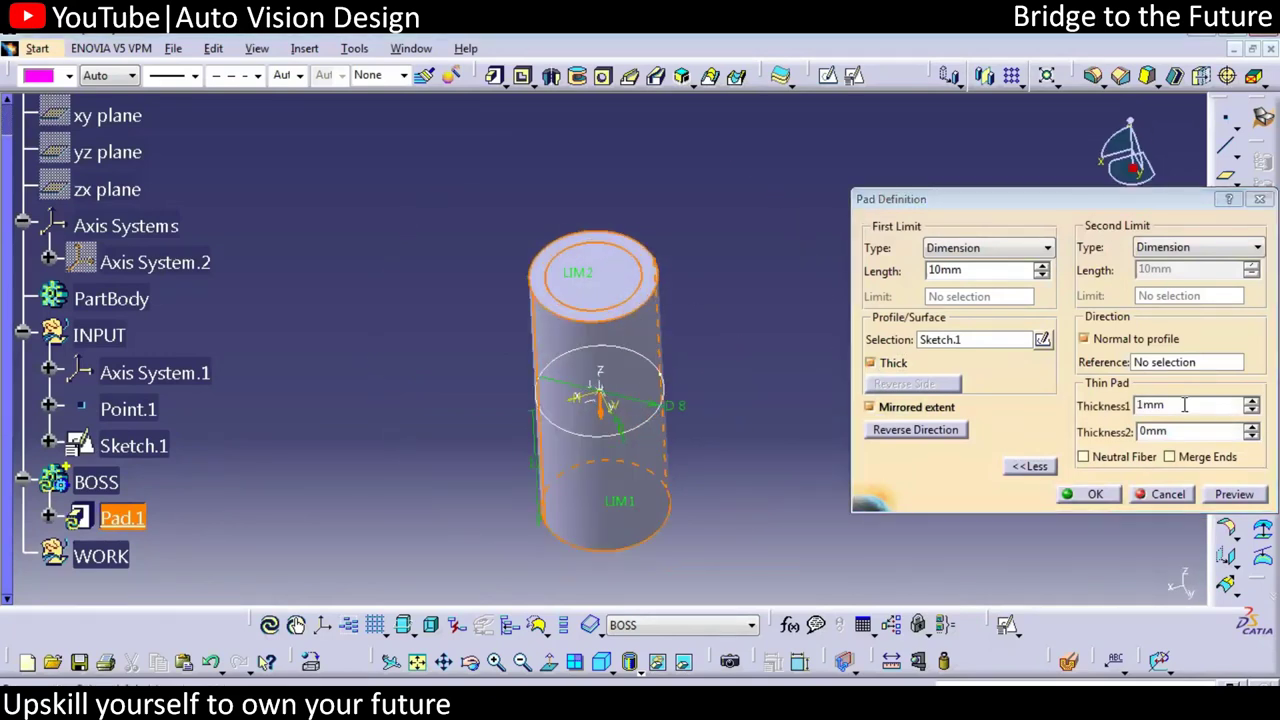
click(1234, 498)
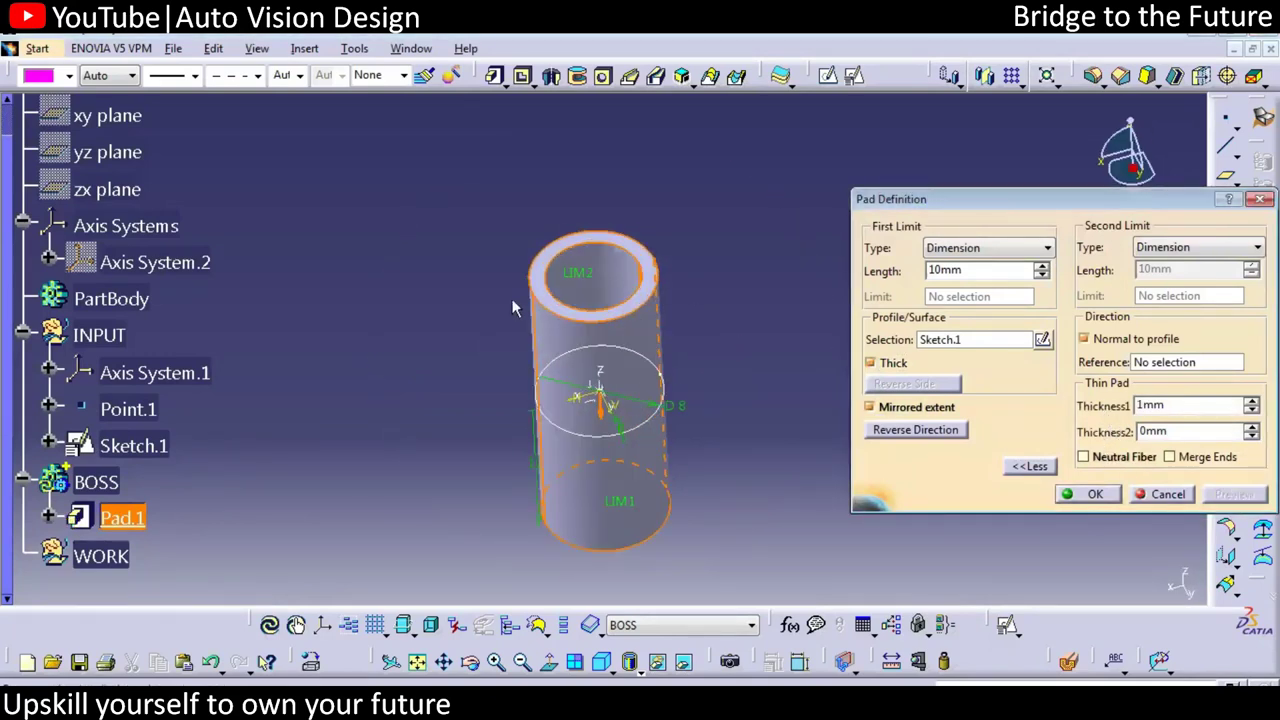
click(1090, 494)
Define a 0.5-degree draft on the tube's inner and outer faces, with the XY plane of Axis System.1 as neutral element.
middle_drag(771, 389, 397, 511)
click(122, 517)
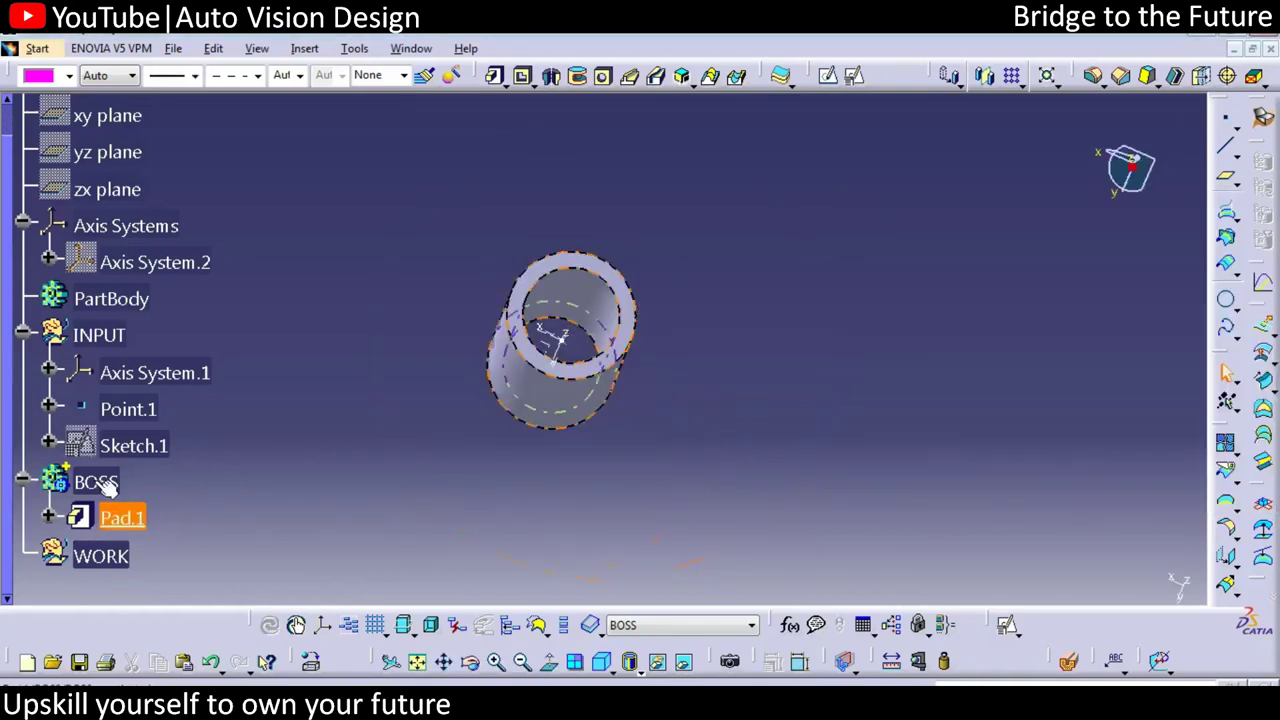
middle_drag(708, 475, 761, 290)
click(1147, 76)
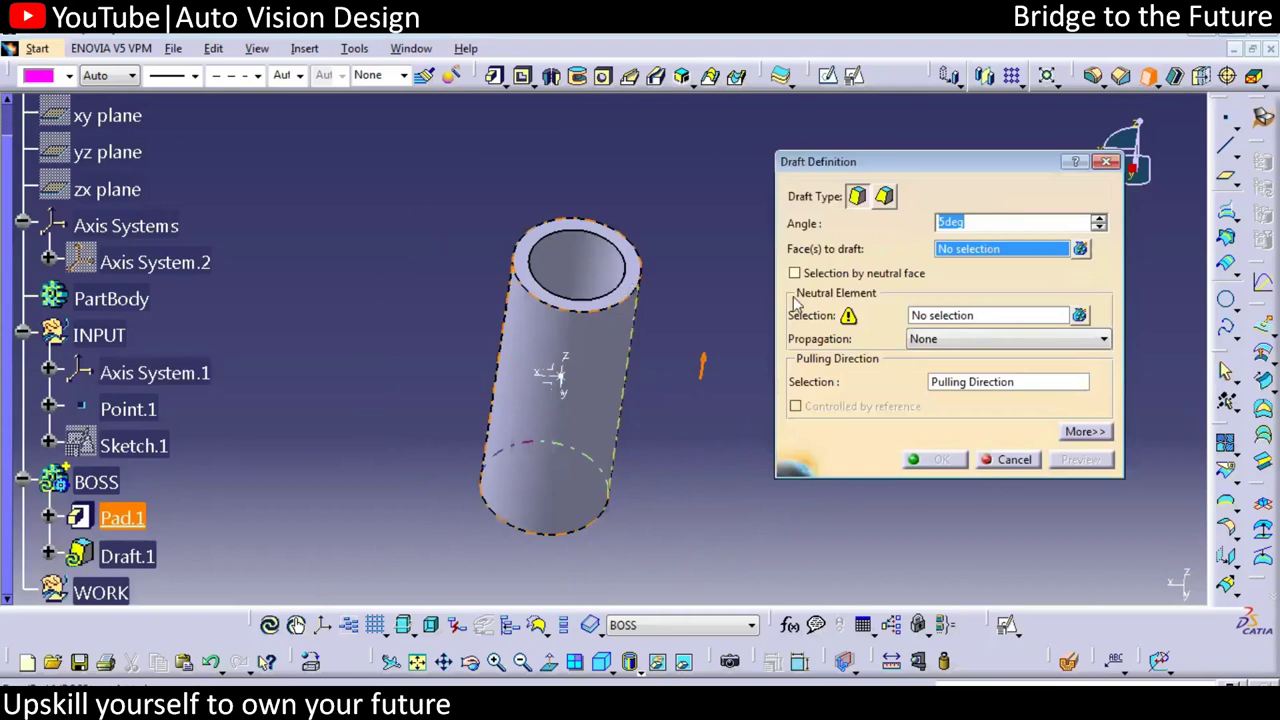
click(588, 400)
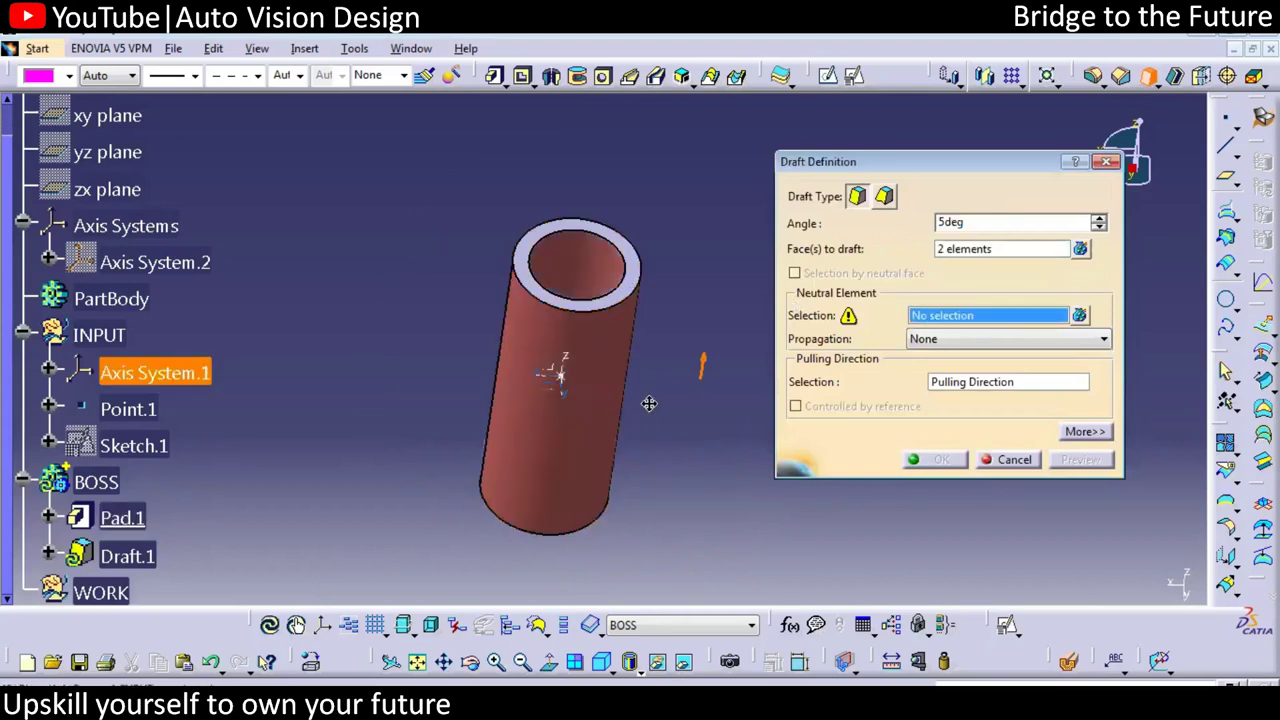
click(611, 358)
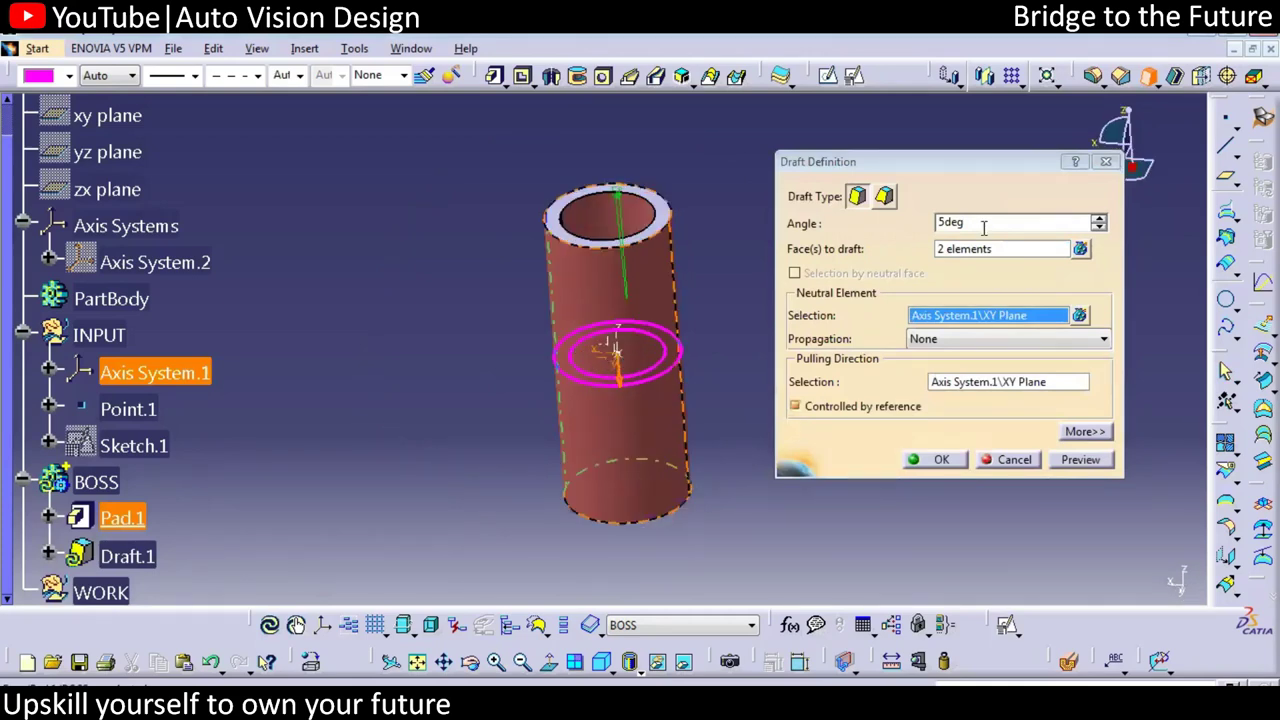
drag(980, 224, 730, 244)
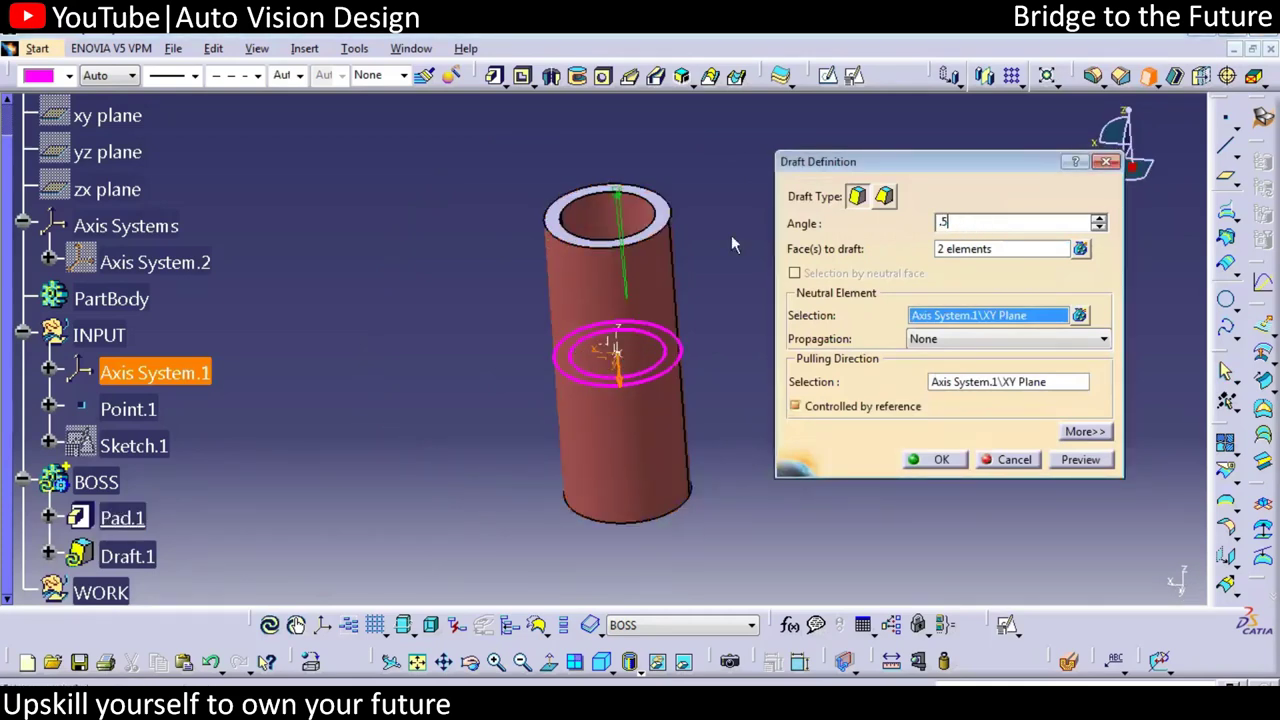
click(1081, 462)
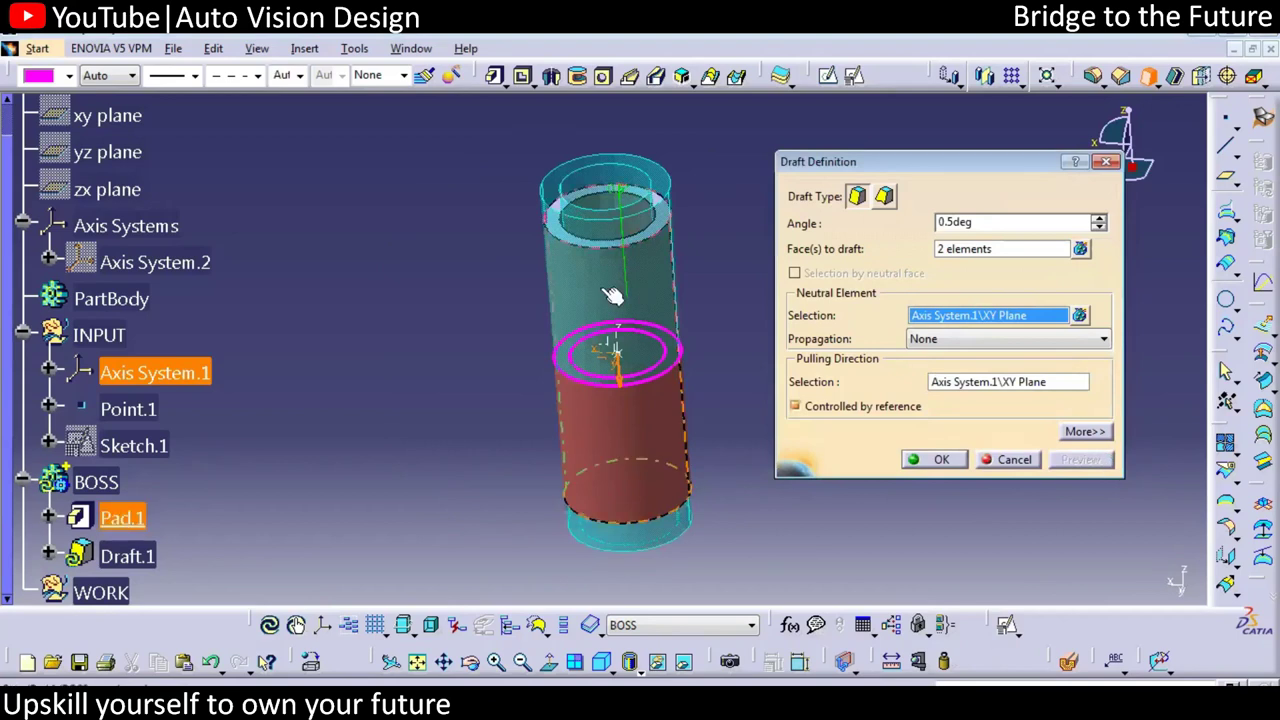
Reverse the draft's pulling direction, preview it and apply the draft.
middle_drag(571, 440, 557, 424)
click(553, 405)
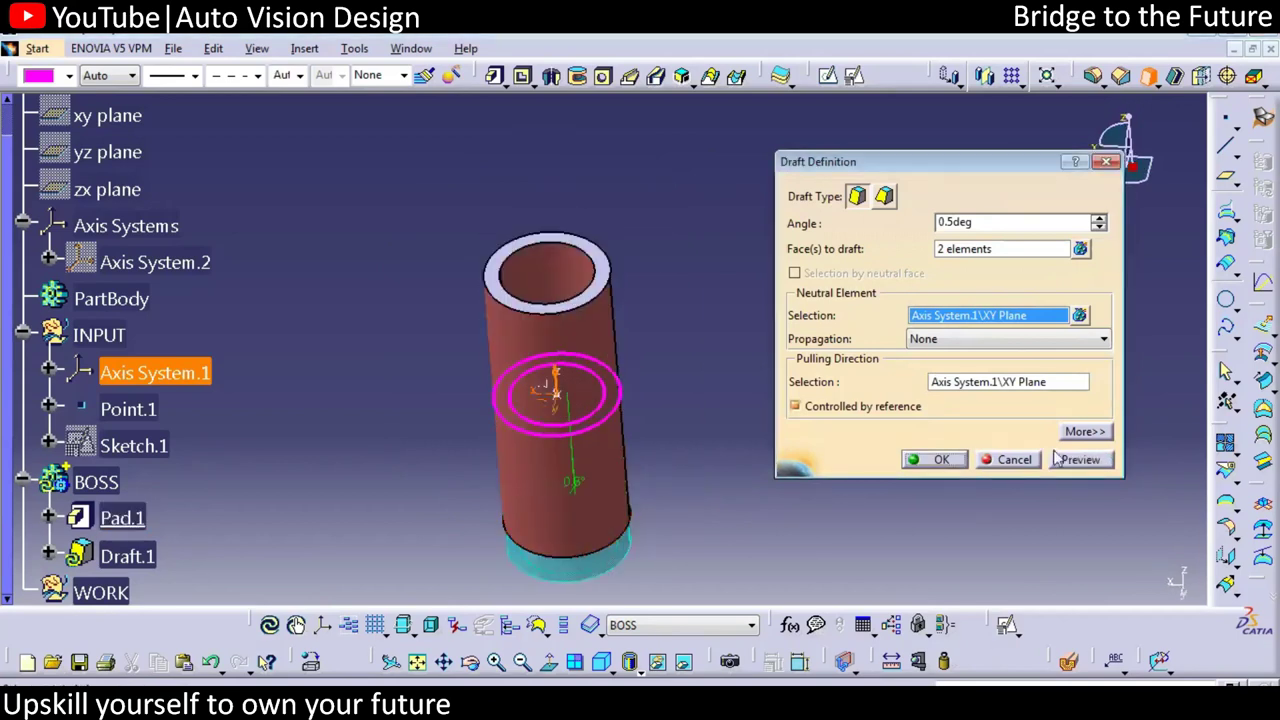
click(1080, 461)
click(941, 461)
Define the INPUT set as the current work object.
middle_drag(722, 477, 609, 432)
middle_drag(640, 377, 632, 384)
click(429, 450)
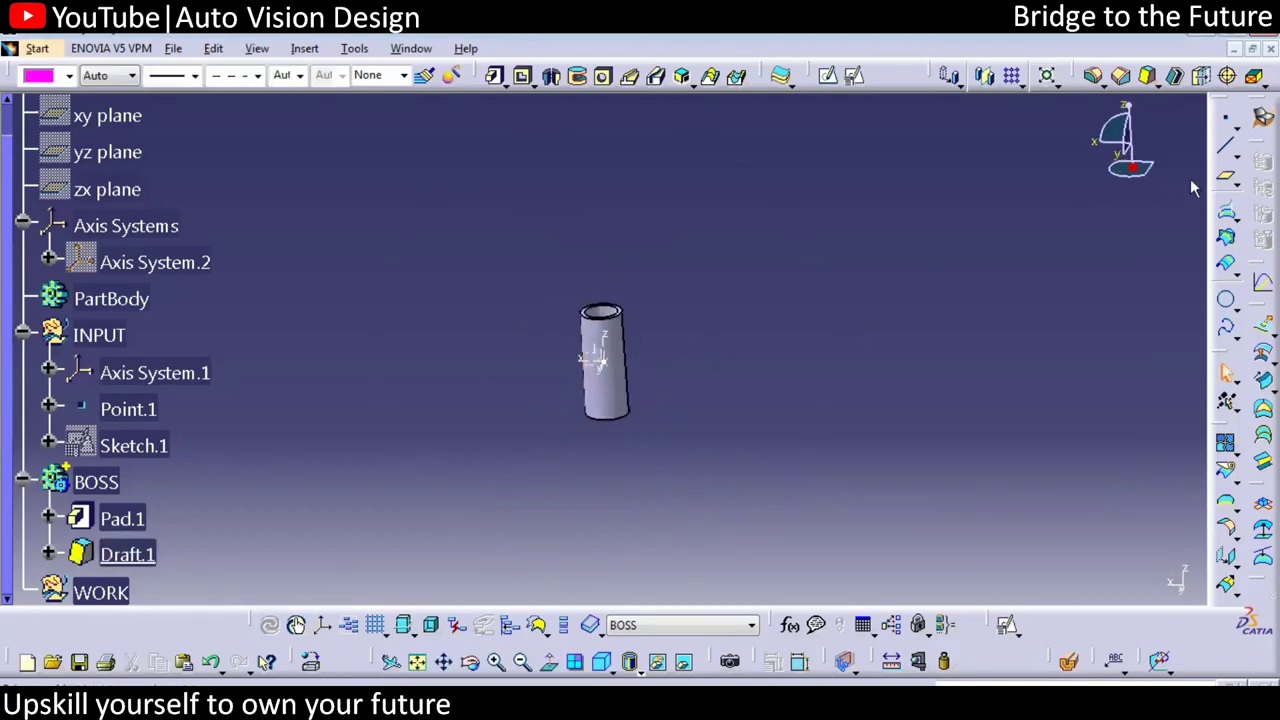
click(100, 336)
right_click(105, 345)
click(175, 449)
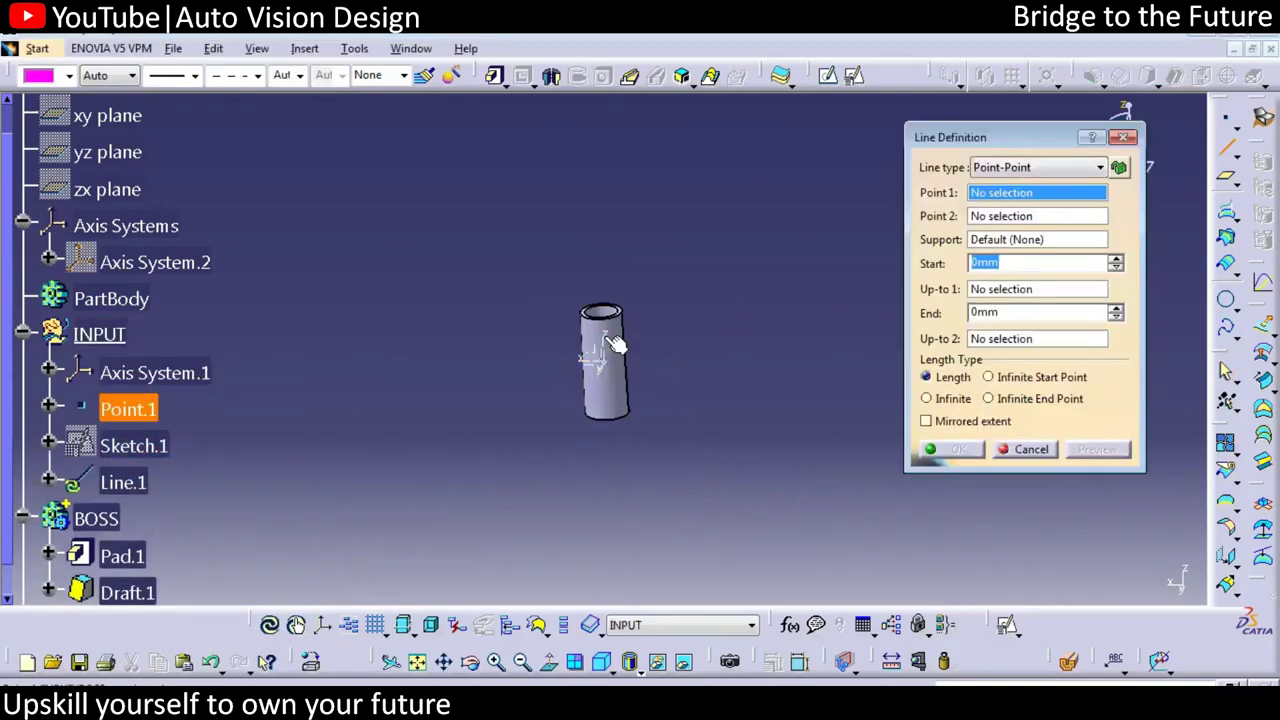
Create a Point-Direction line from Point.1 along the Z component, starting above the tube and ending at about 51 mm.
click(612, 343)
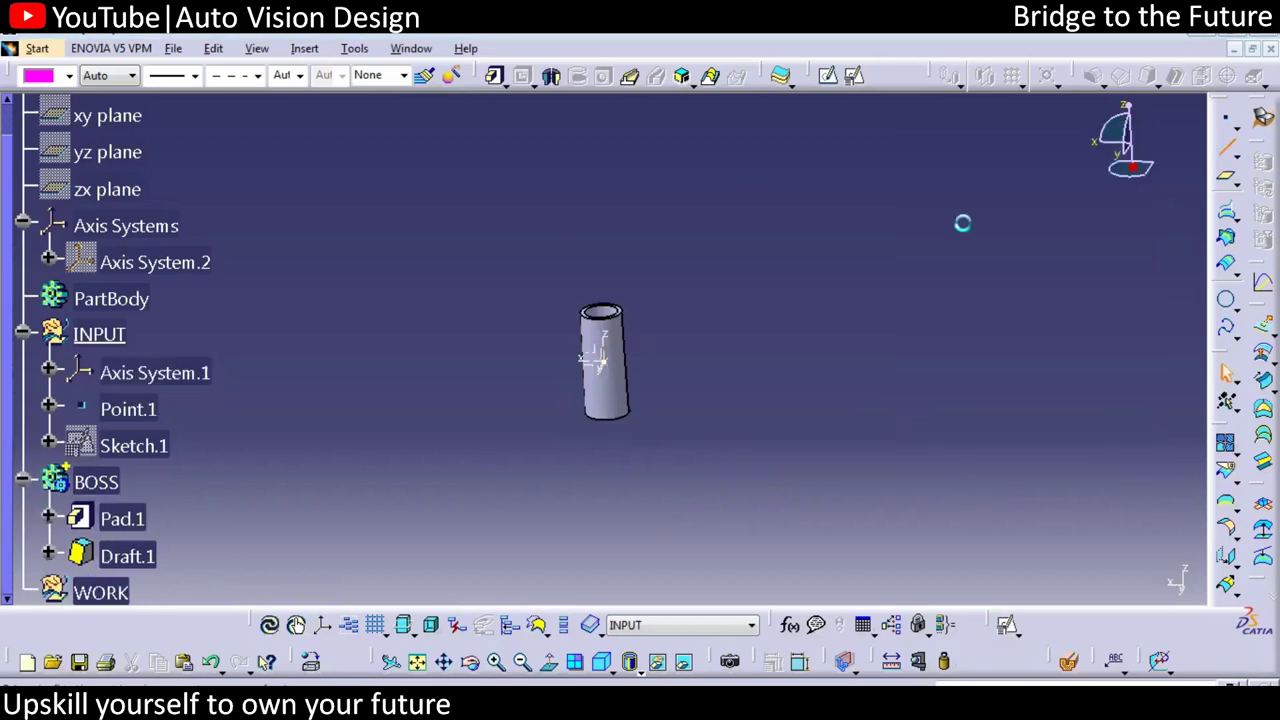
click(610, 345)
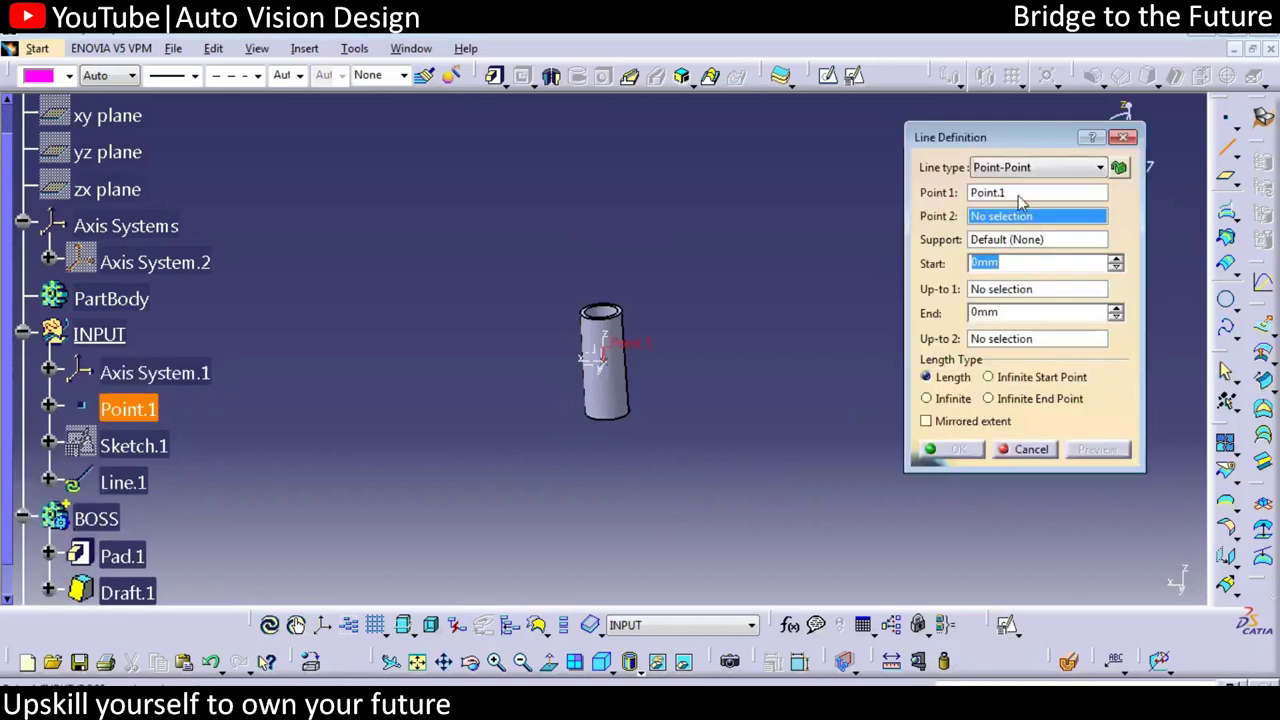
click(1040, 167)
click(990, 200)
right_click(1002, 220)
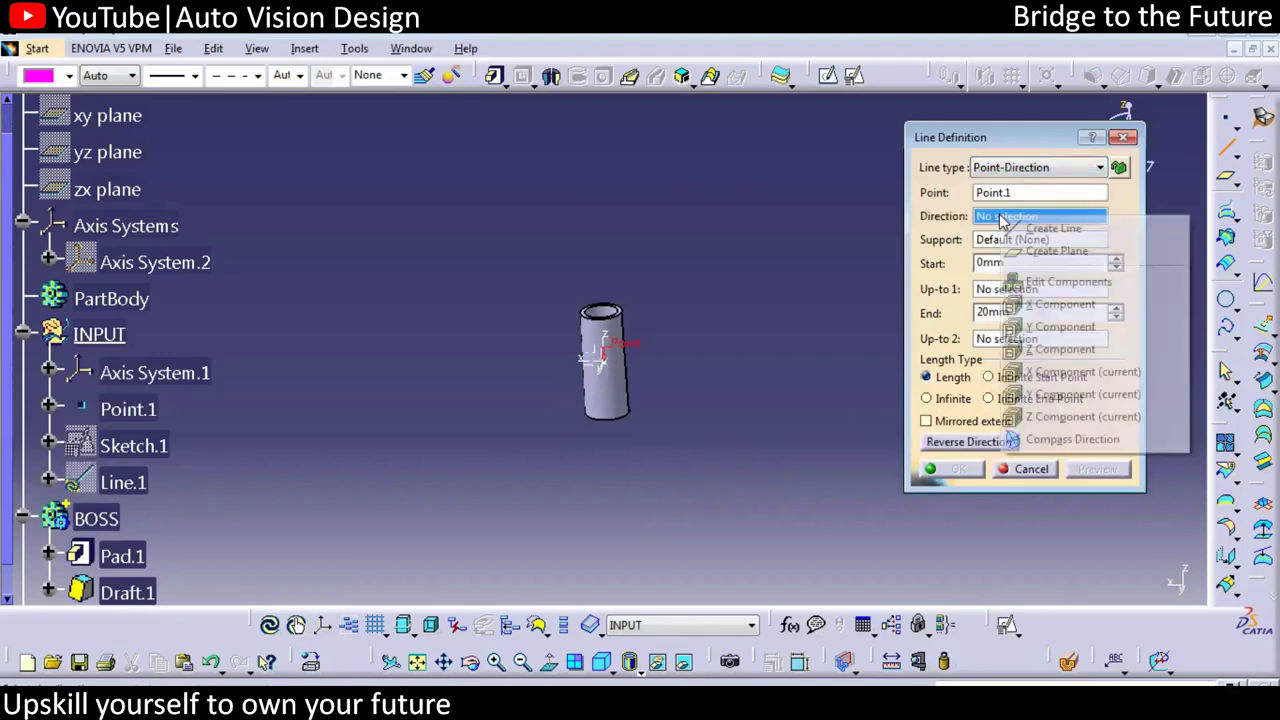
click(1060, 349)
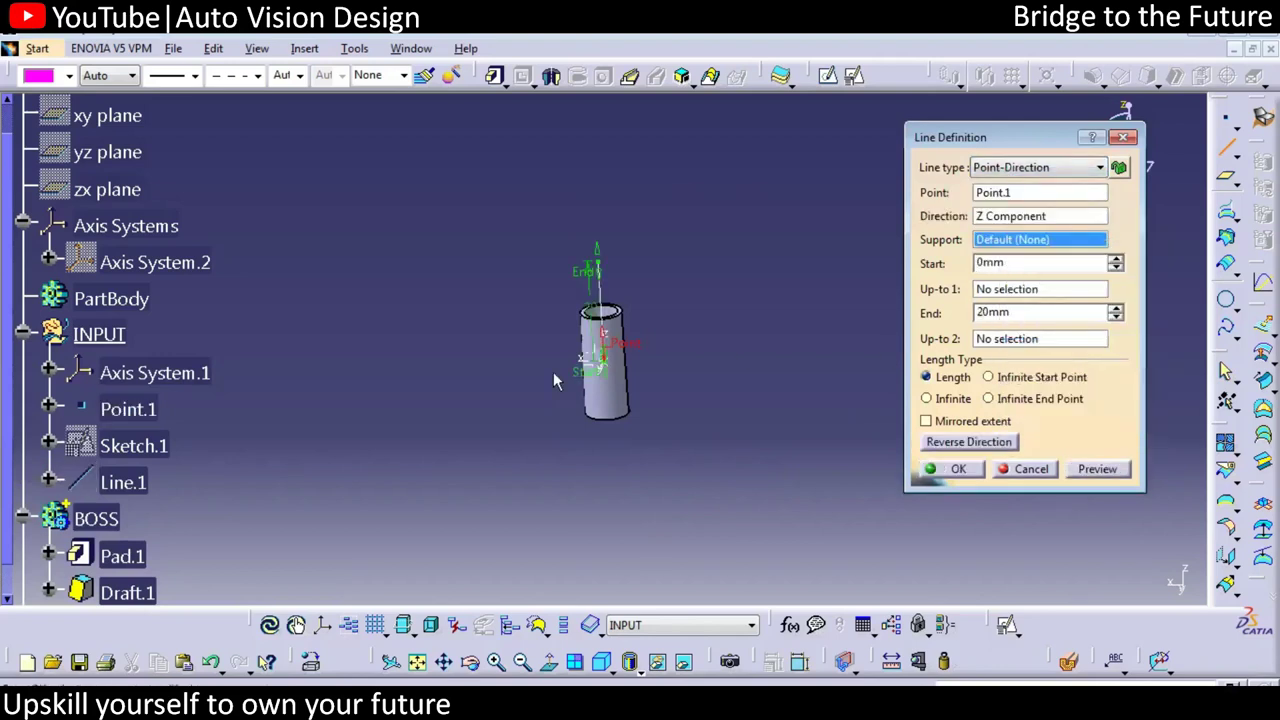
drag(598, 268, 606, 132)
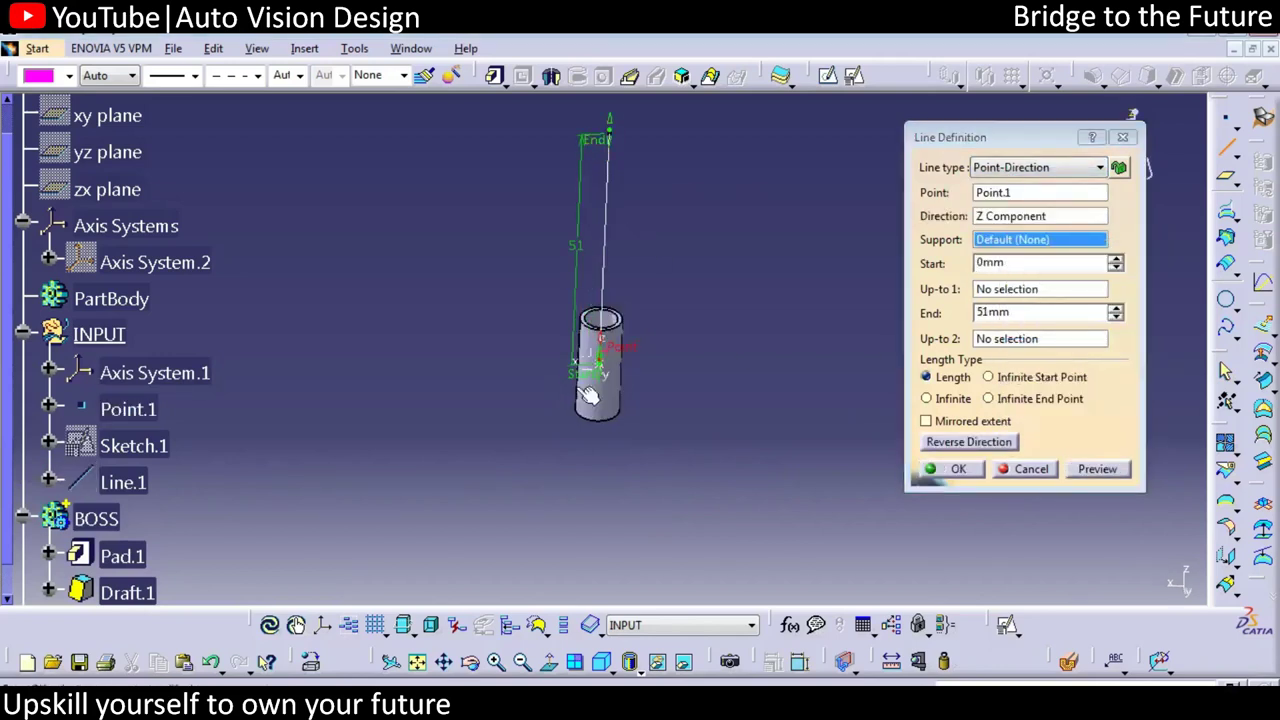
drag(585, 386, 600, 278)
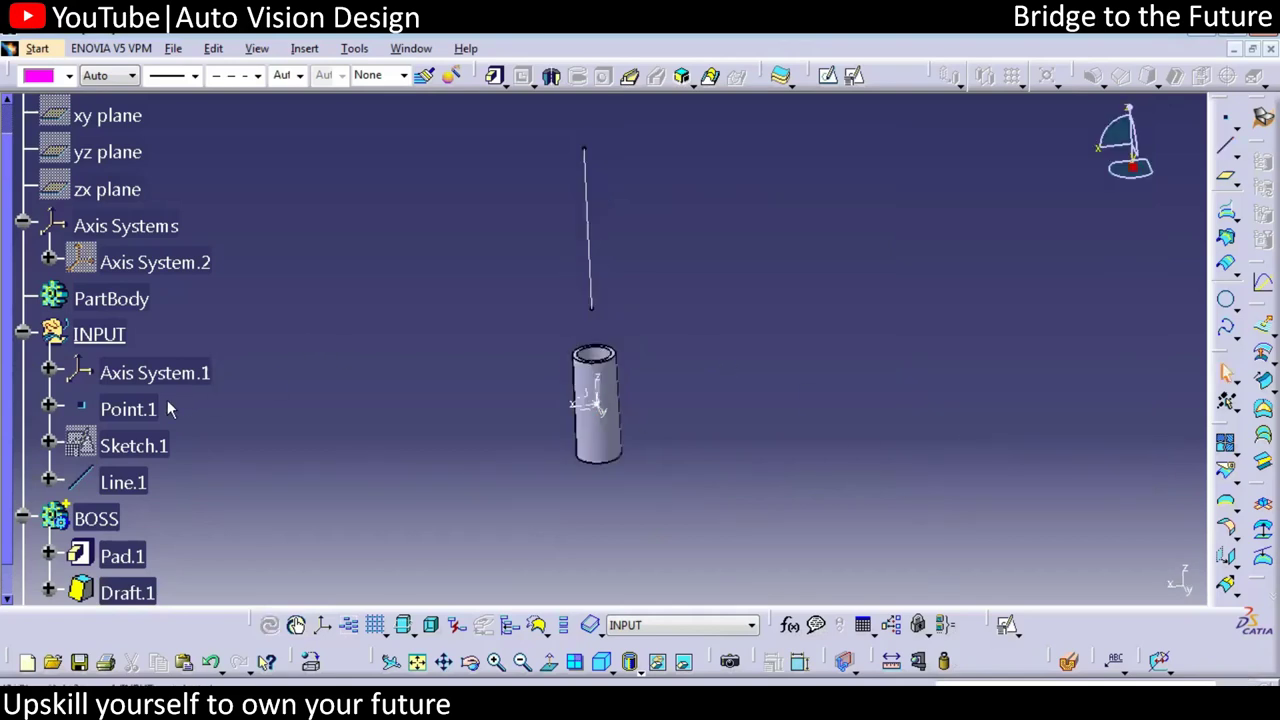
Rename Point.1 in the INPUT set as START POINT.
click(165, 409)
right_click(203, 402)
click(203, 396)
text(S)
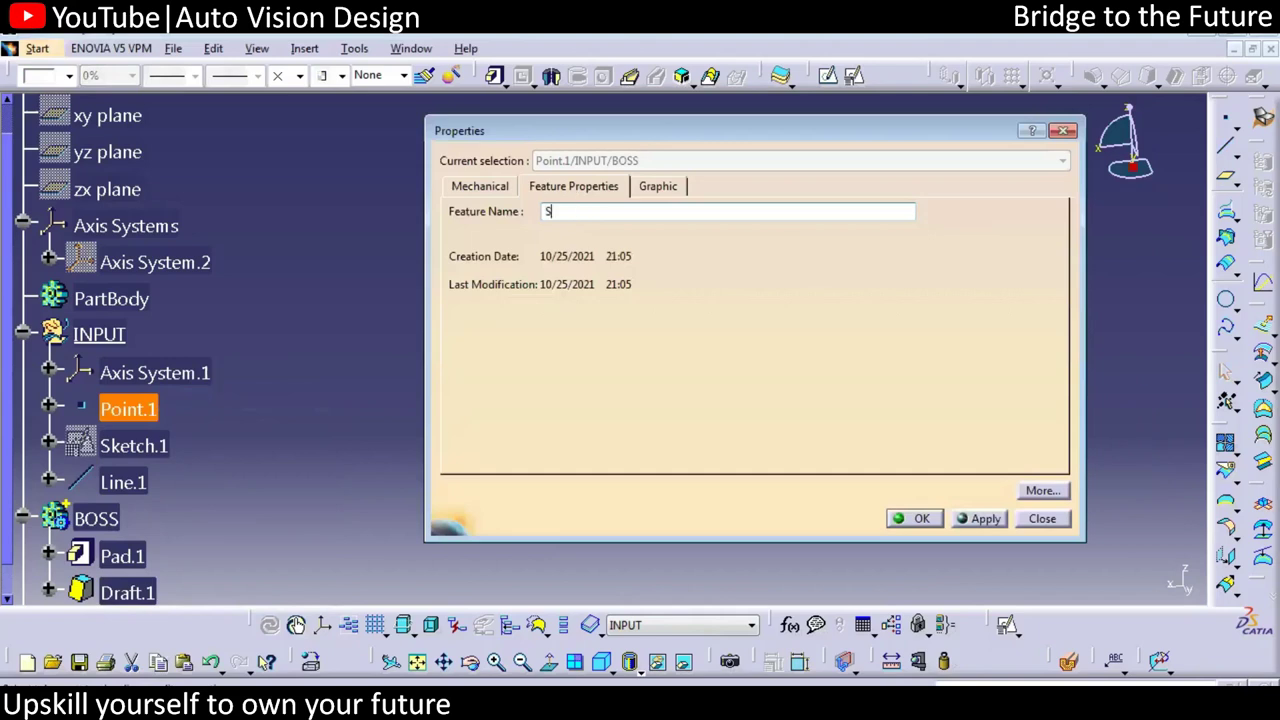
text(TART POINT)
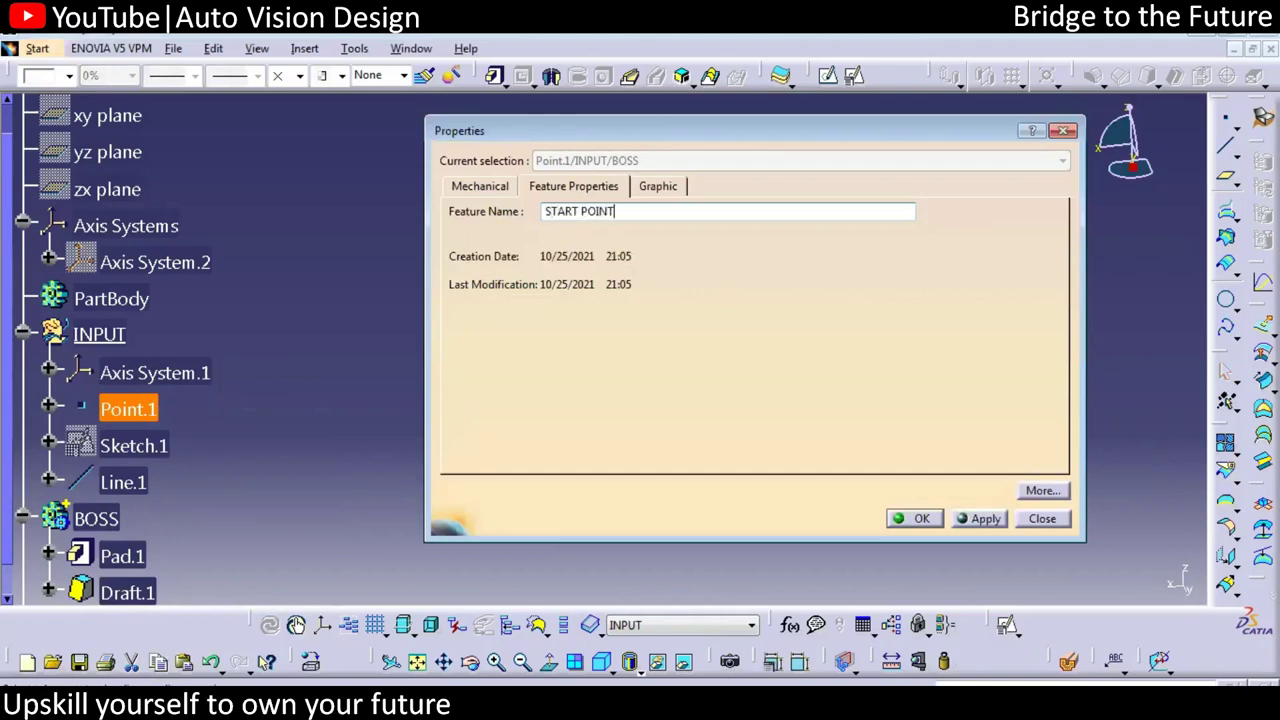
key(Return)
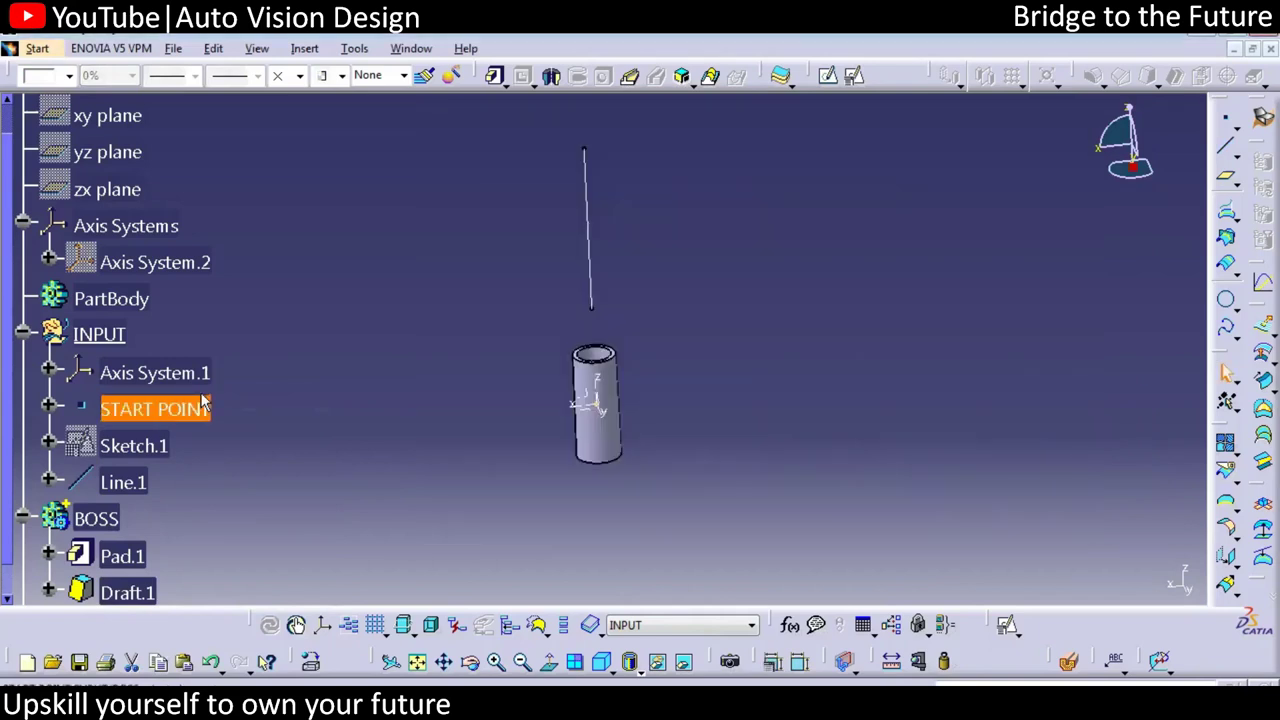
Rename Line.1 in the INPUT set as TOOLING LINE.
right_click(129, 483)
click(255, 186)
text(TOOLING LINE)
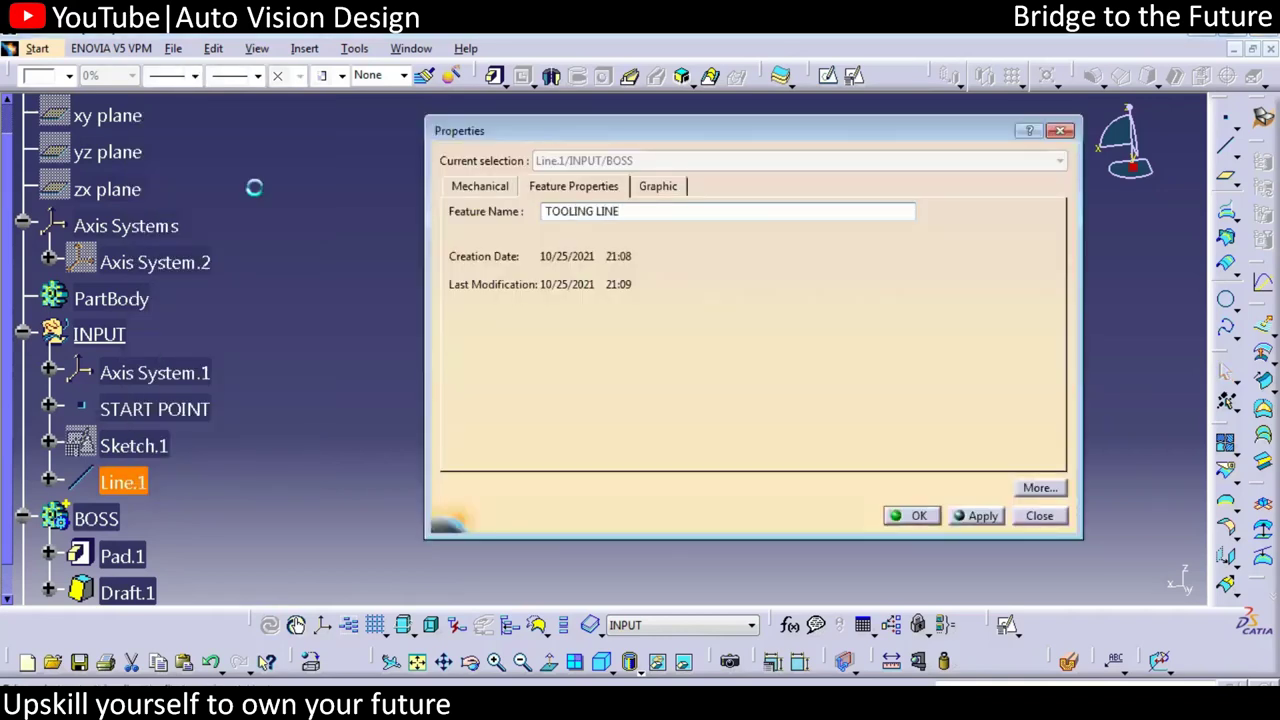
key(Return)
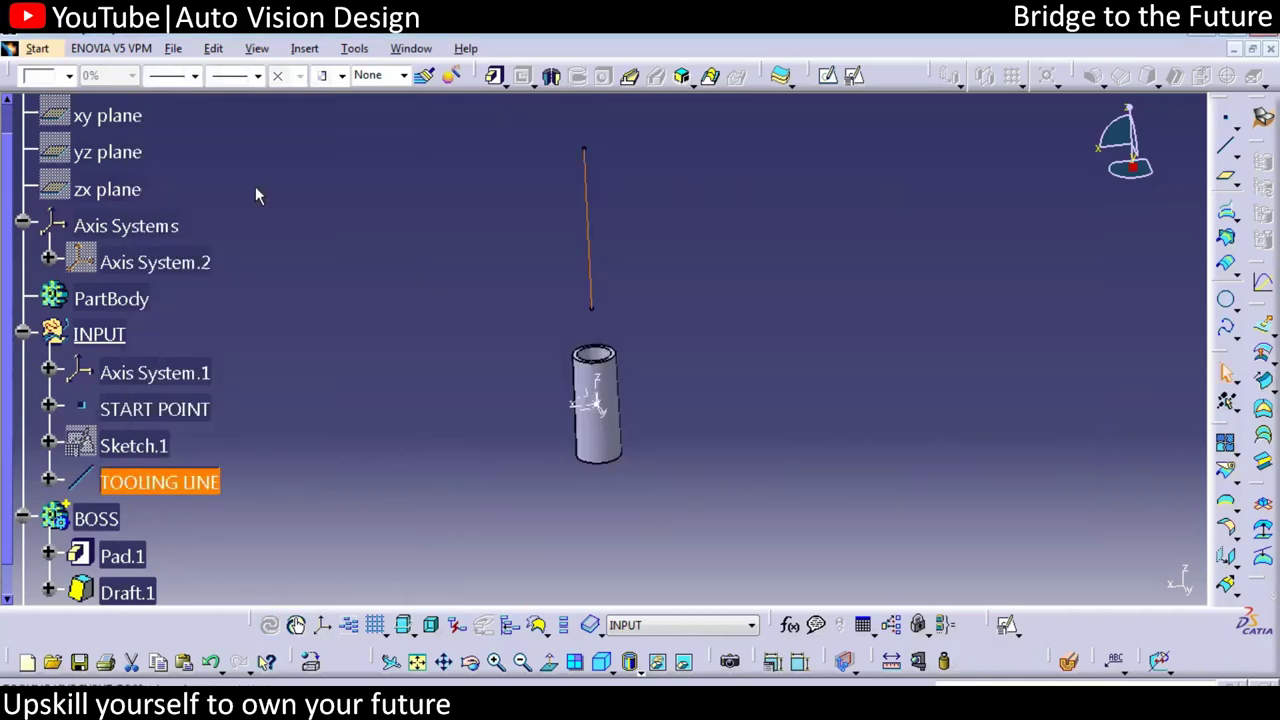
Redefine Axis System.1 with TOOLING LINE as its Z axis direction.
click(150, 372)
double_click(155, 372)
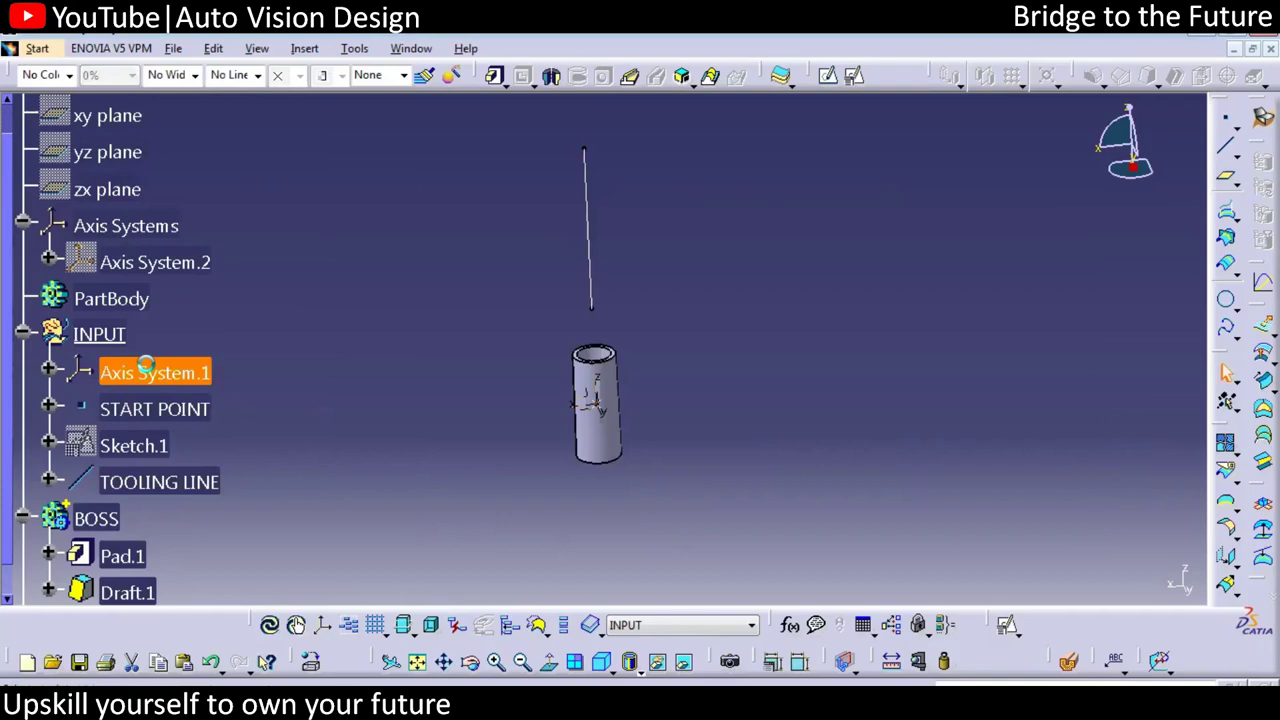
click(1031, 520)
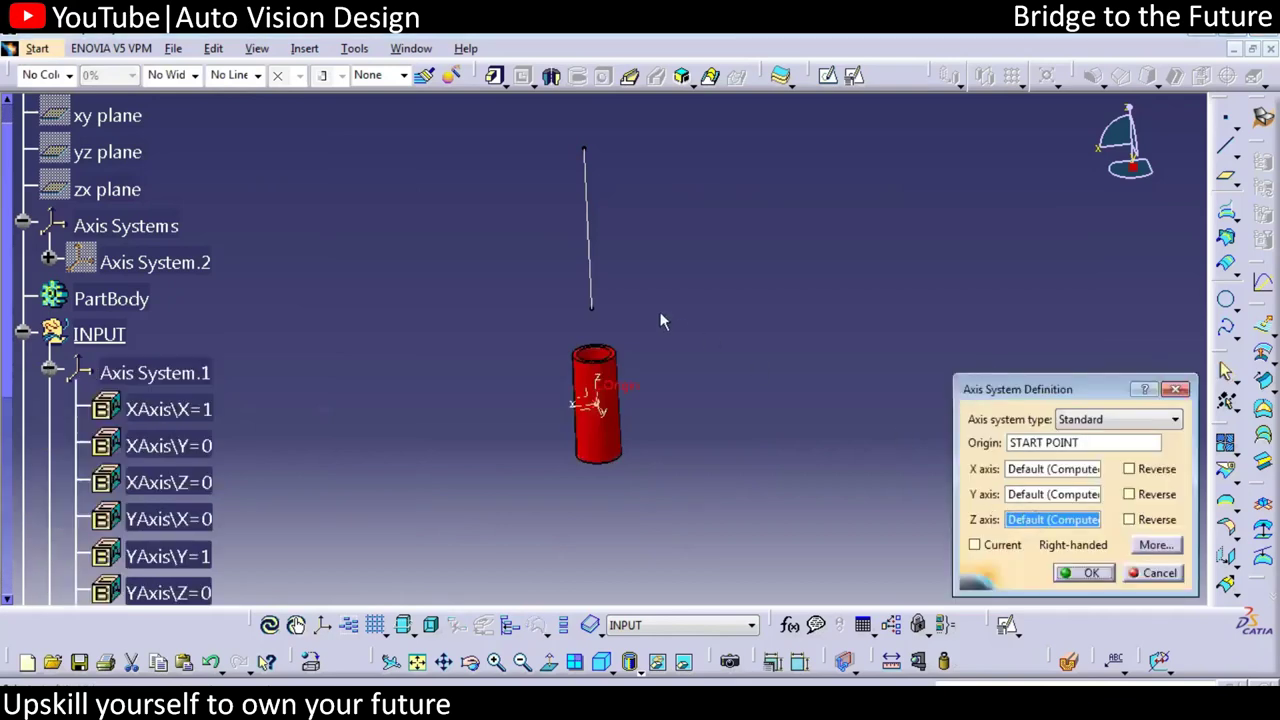
click(598, 262)
click(1089, 574)
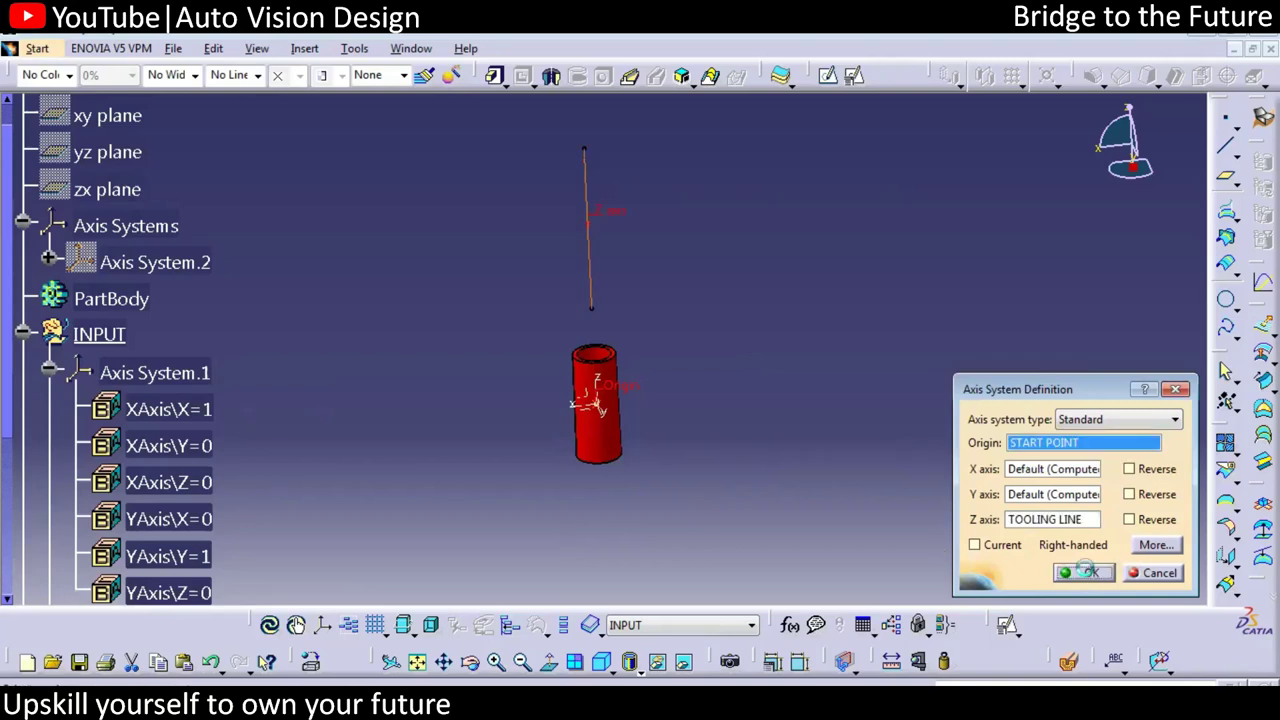
click(52, 370)
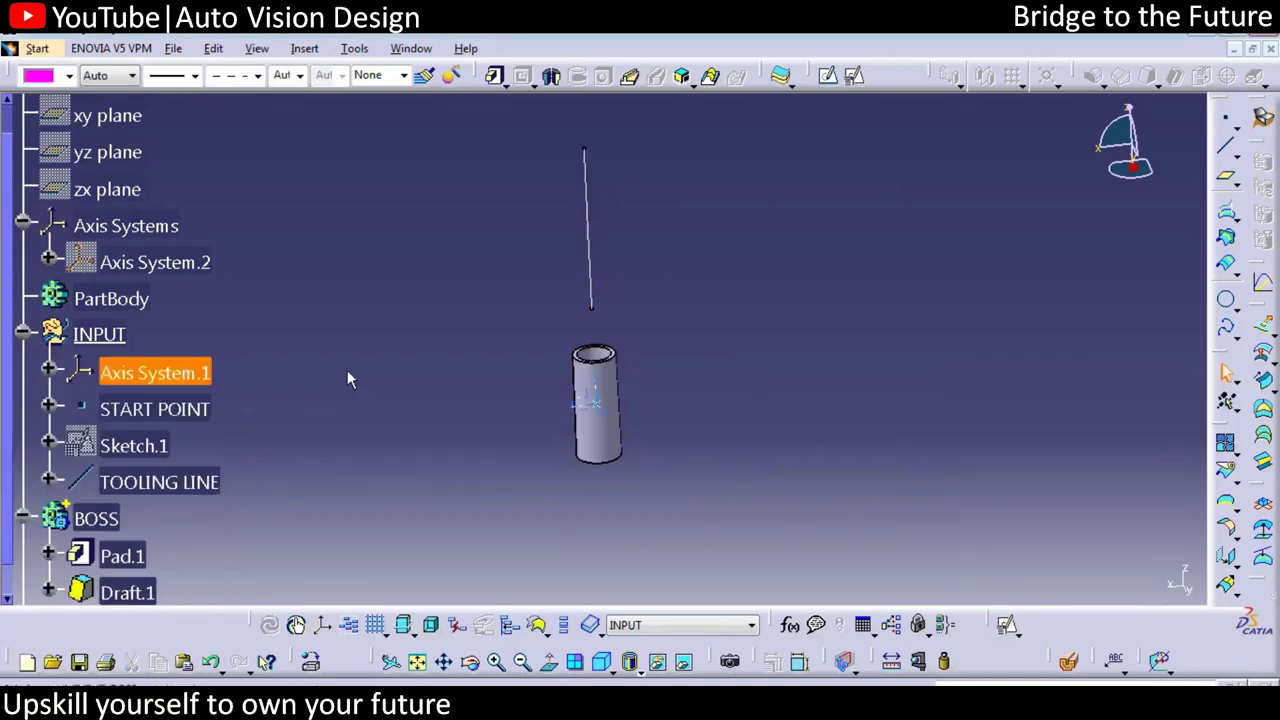
Collapse the Axis Systems and INPUT branches and define the BOSS body as the current work object.
click(594, 240)
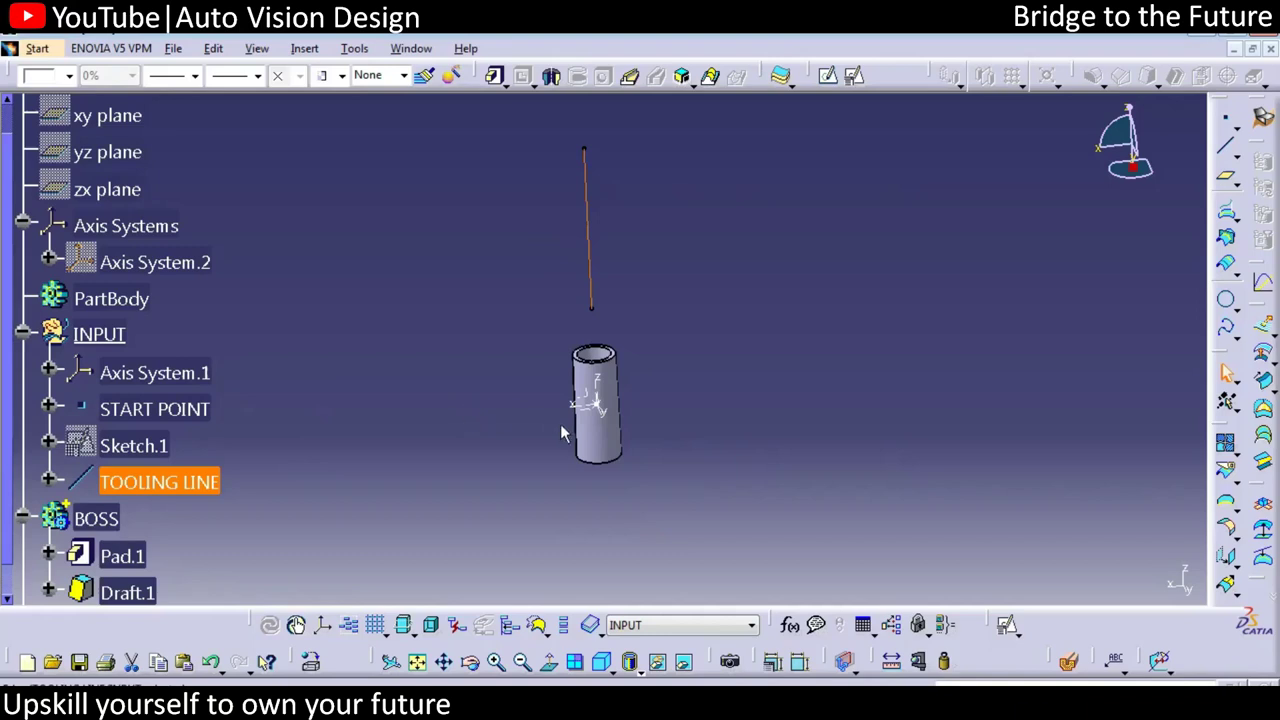
click(421, 397)
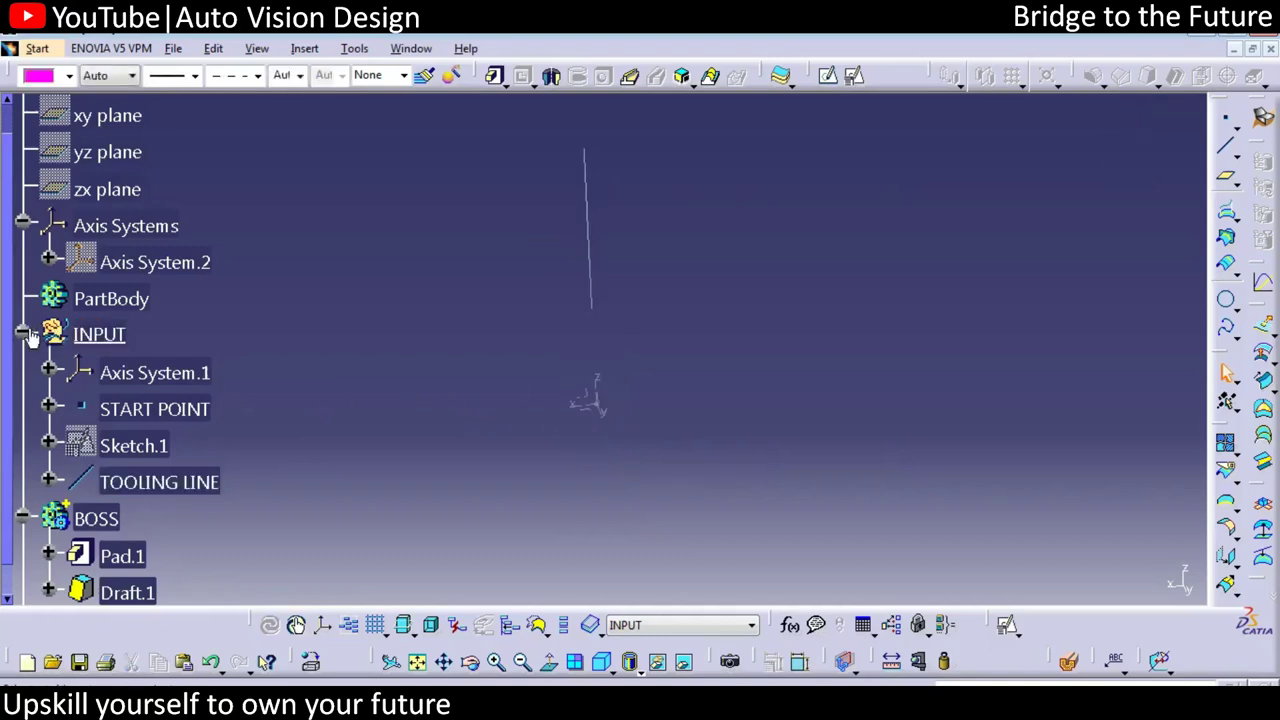
click(23, 227)
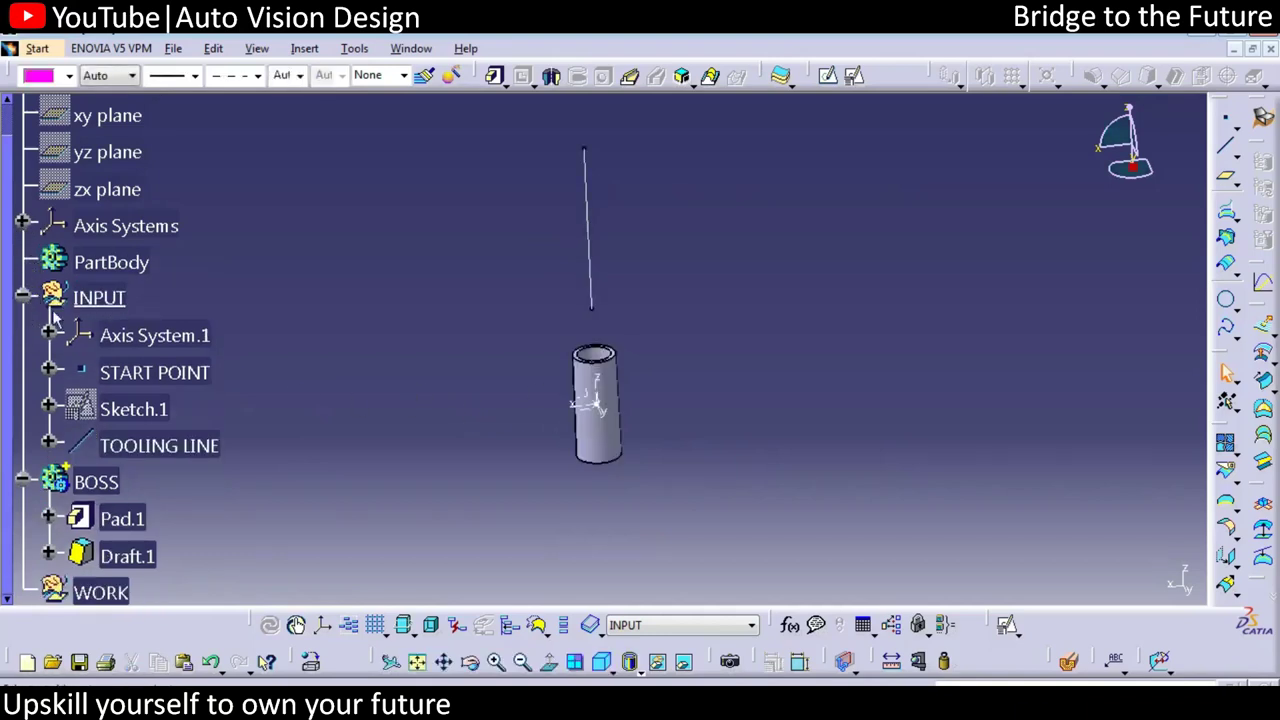
click(22, 297)
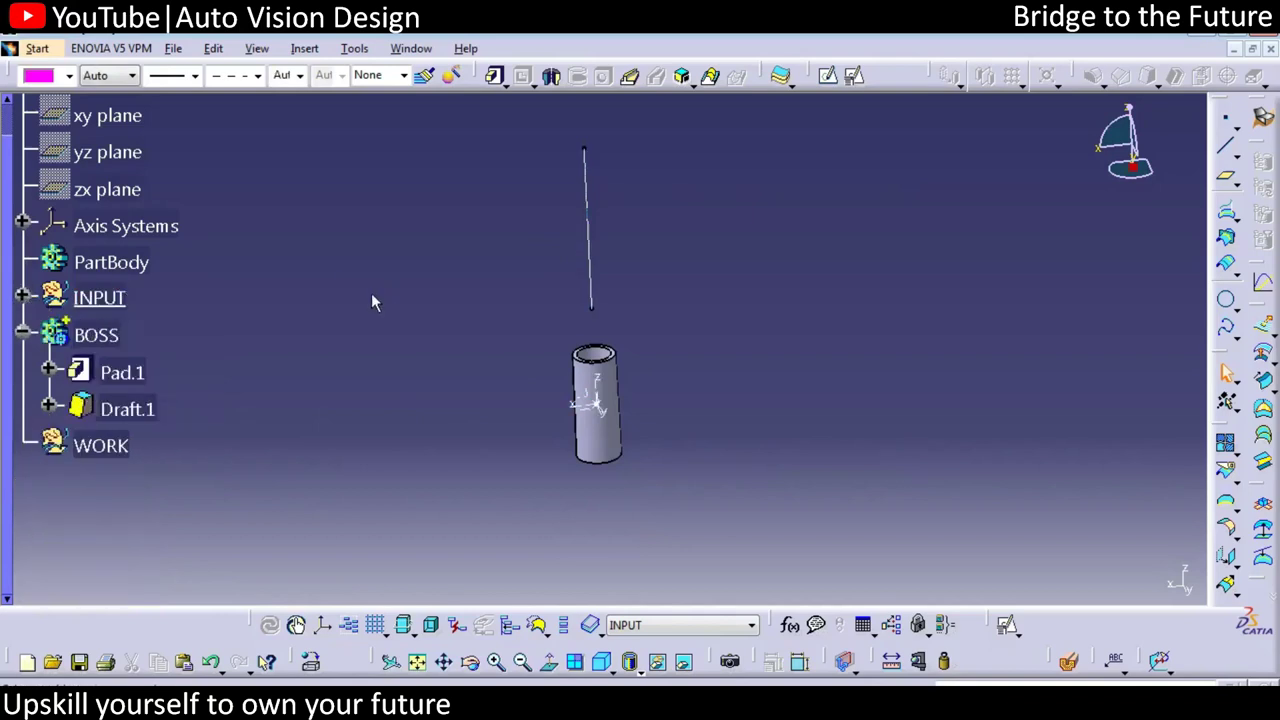
click(100, 337)
right_click(100, 337)
click(160, 449)
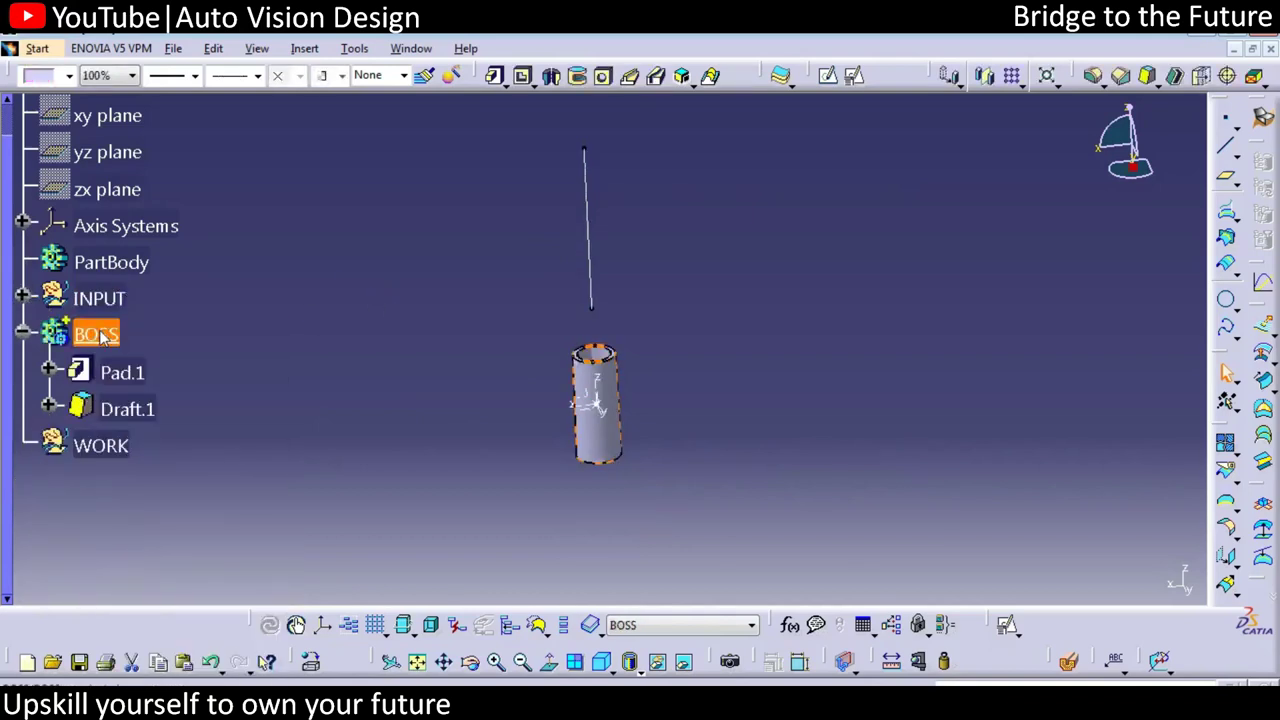
click(240, 389)
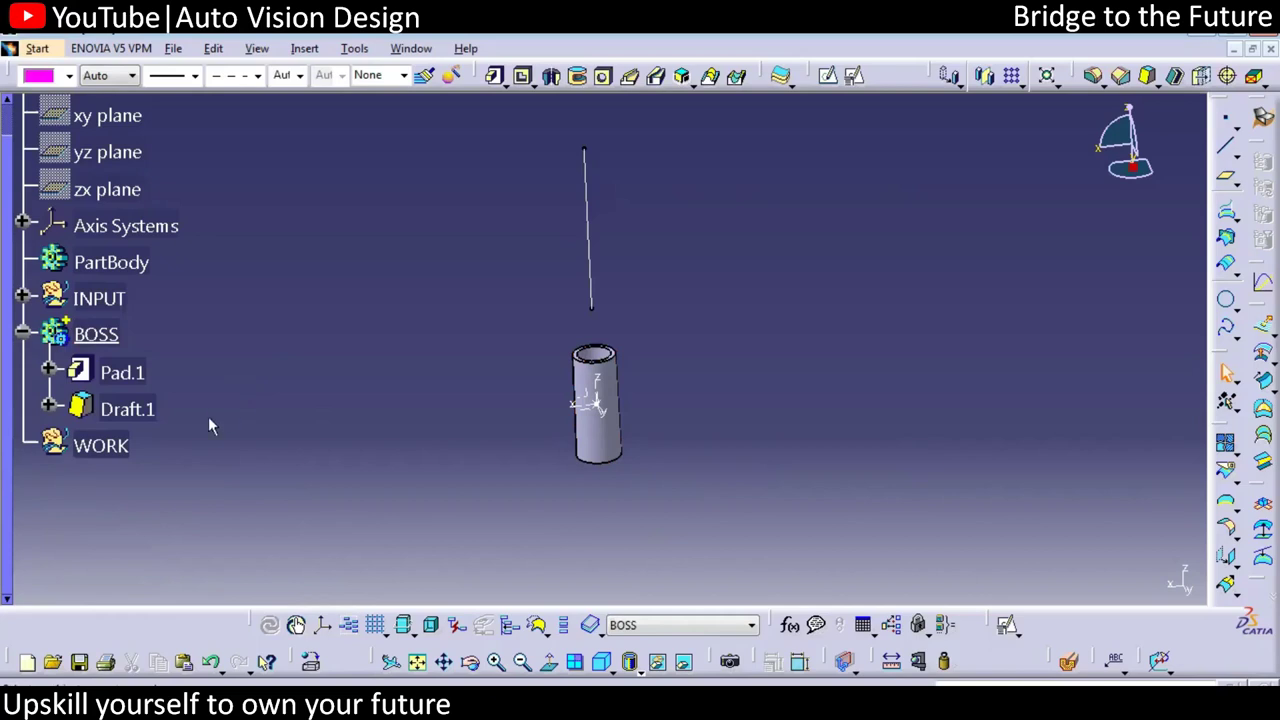
Create a positioned sketch on the XY plane of Axis System.1, with START POINT as the projected origin.
middle_drag(445, 358, 615, 372)
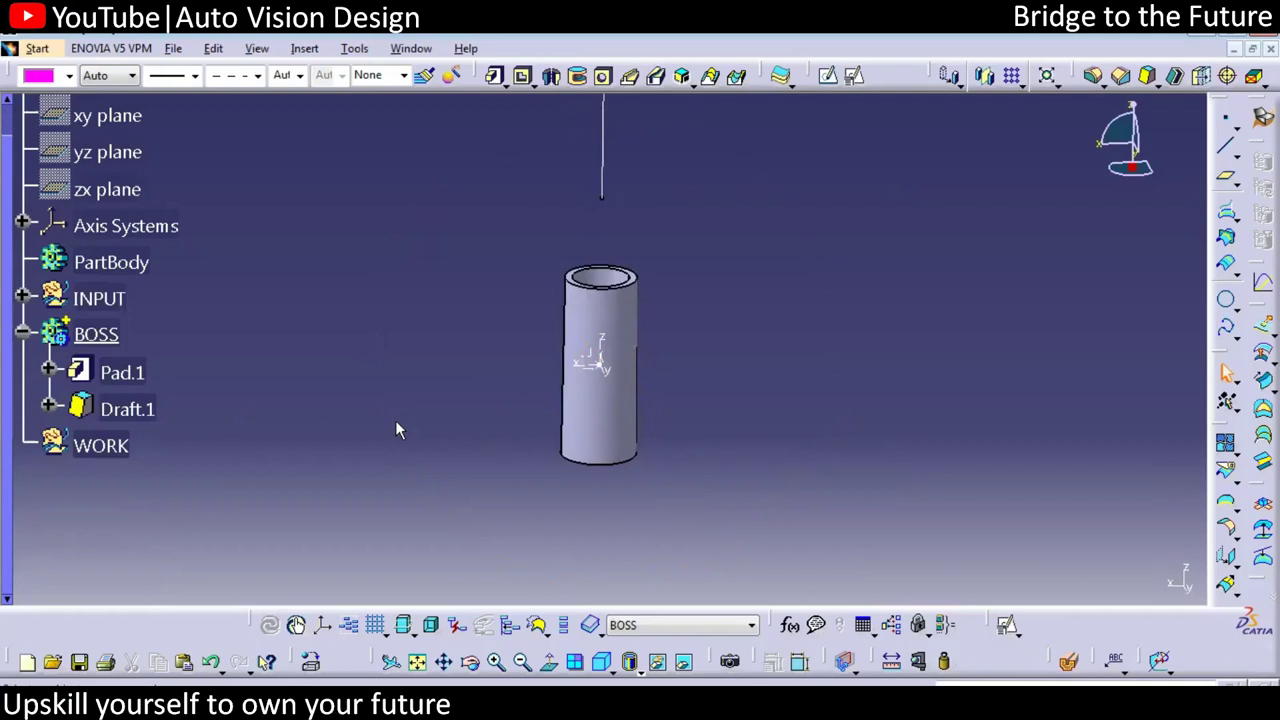
middle_drag(517, 397, 576, 264)
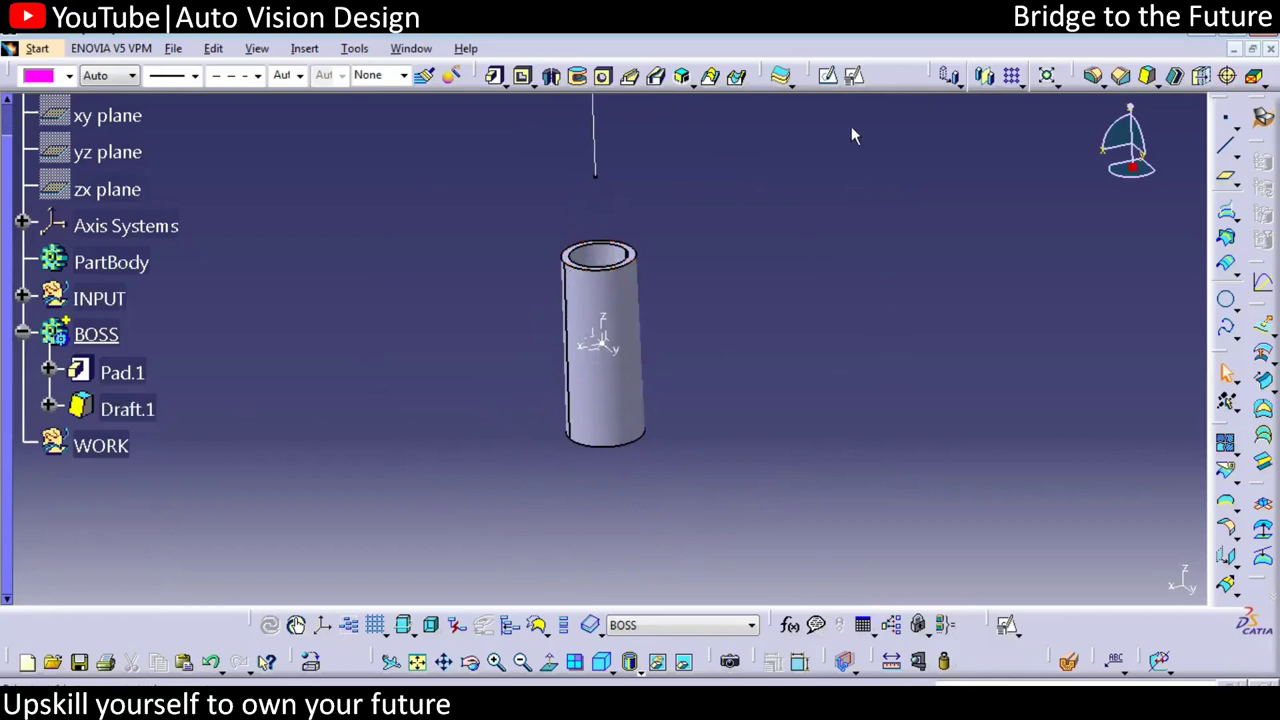
click(603, 355)
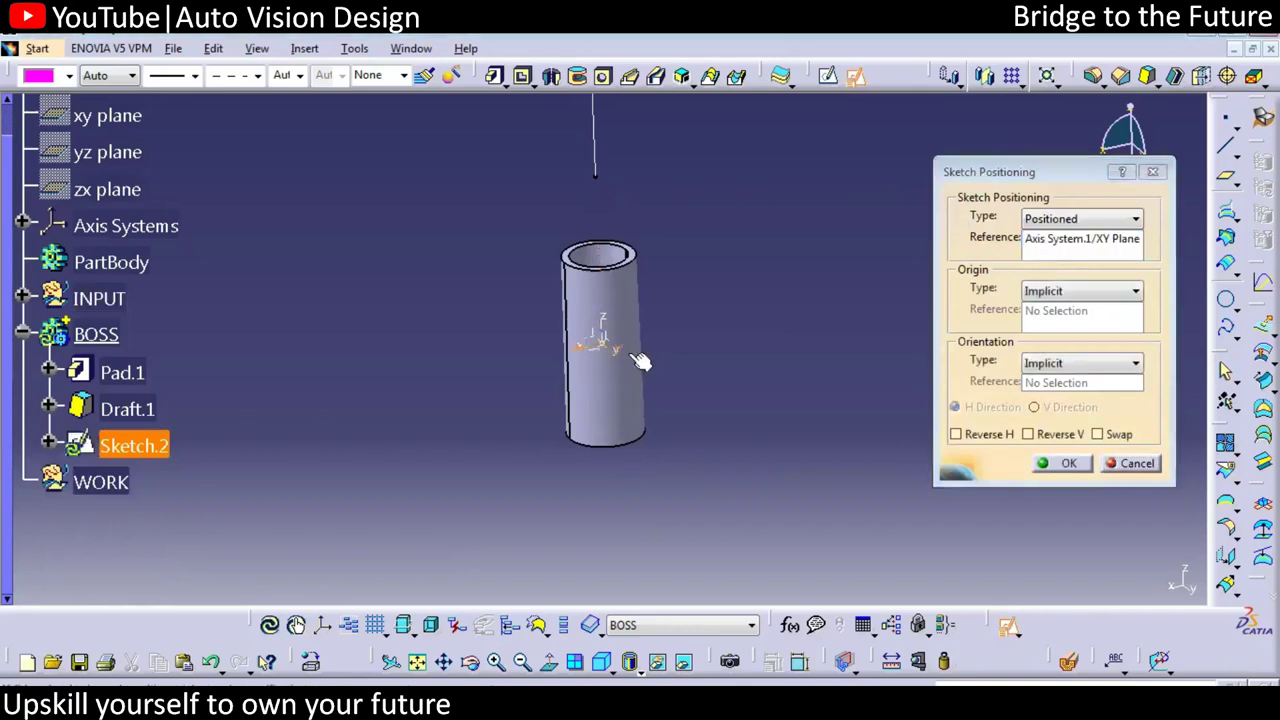
click(1038, 291)
click(1060, 331)
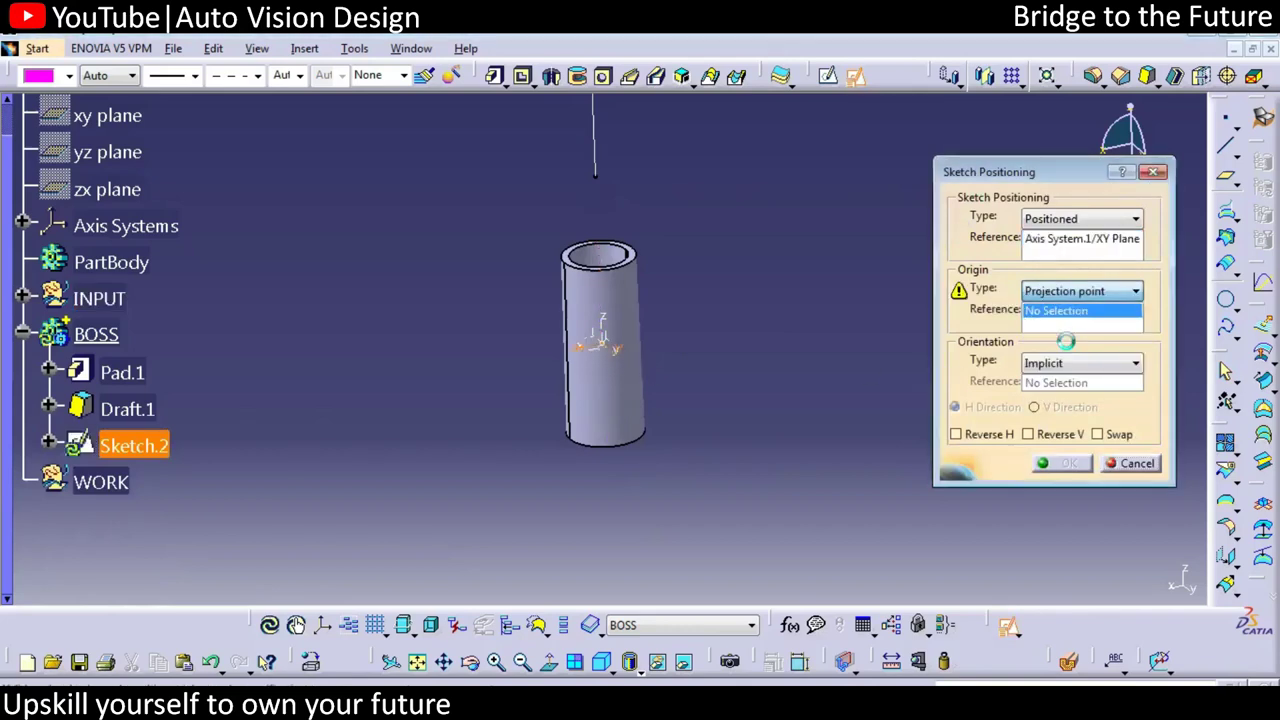
click(22, 298)
click(155, 372)
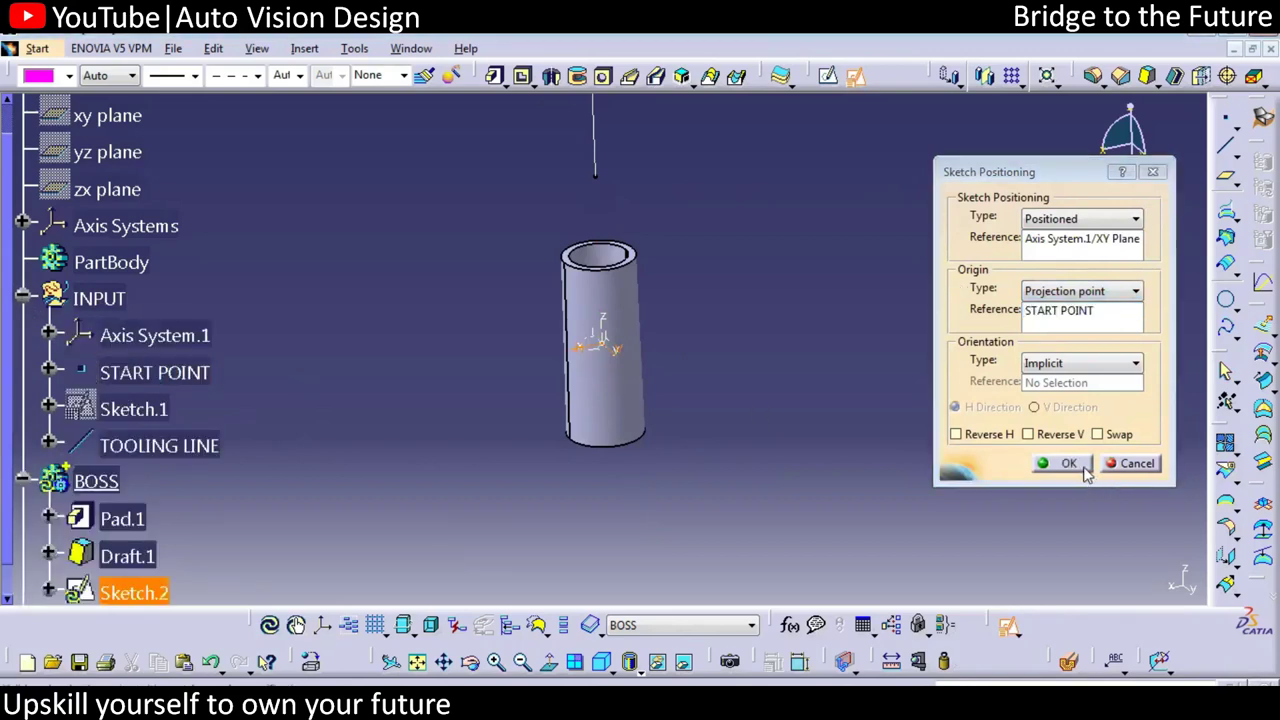
click(1078, 464)
ctrl+middle_drag(898, 469, 894, 246)
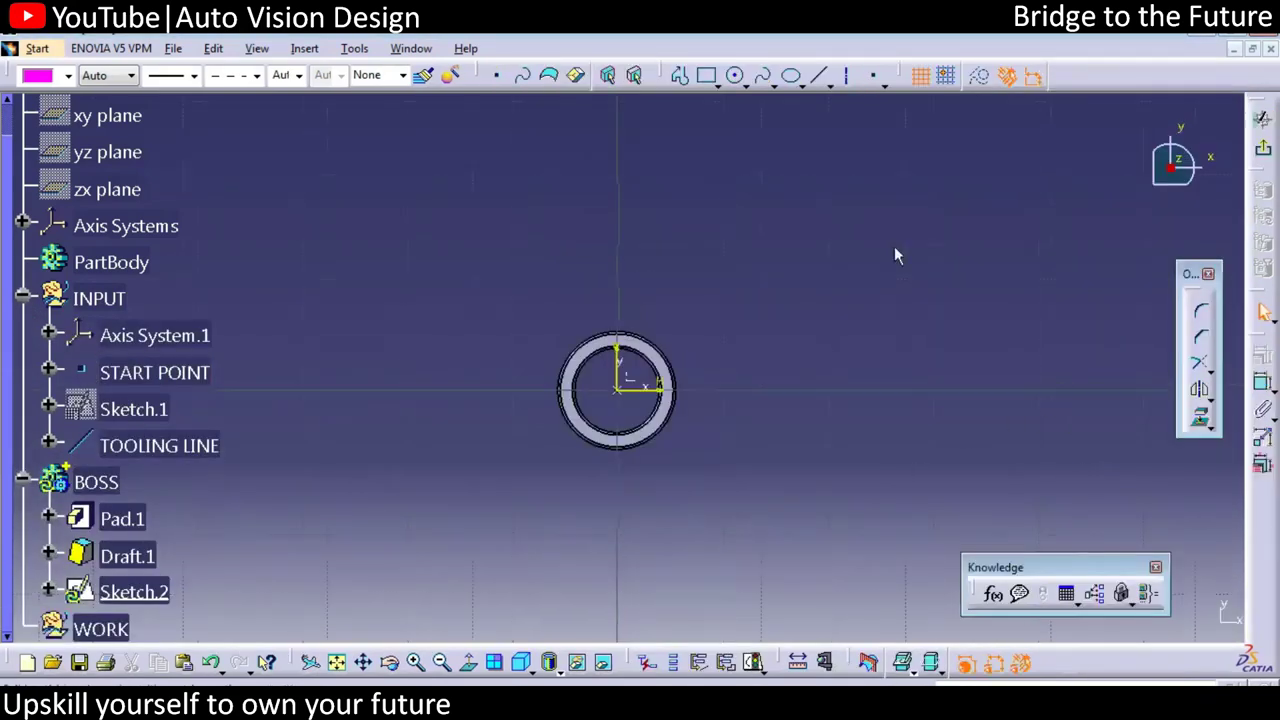
Sketch a vertical line about 18 mm long and a horizontal line about 25 mm long, crossing at the sketch origin.
click(818, 76)
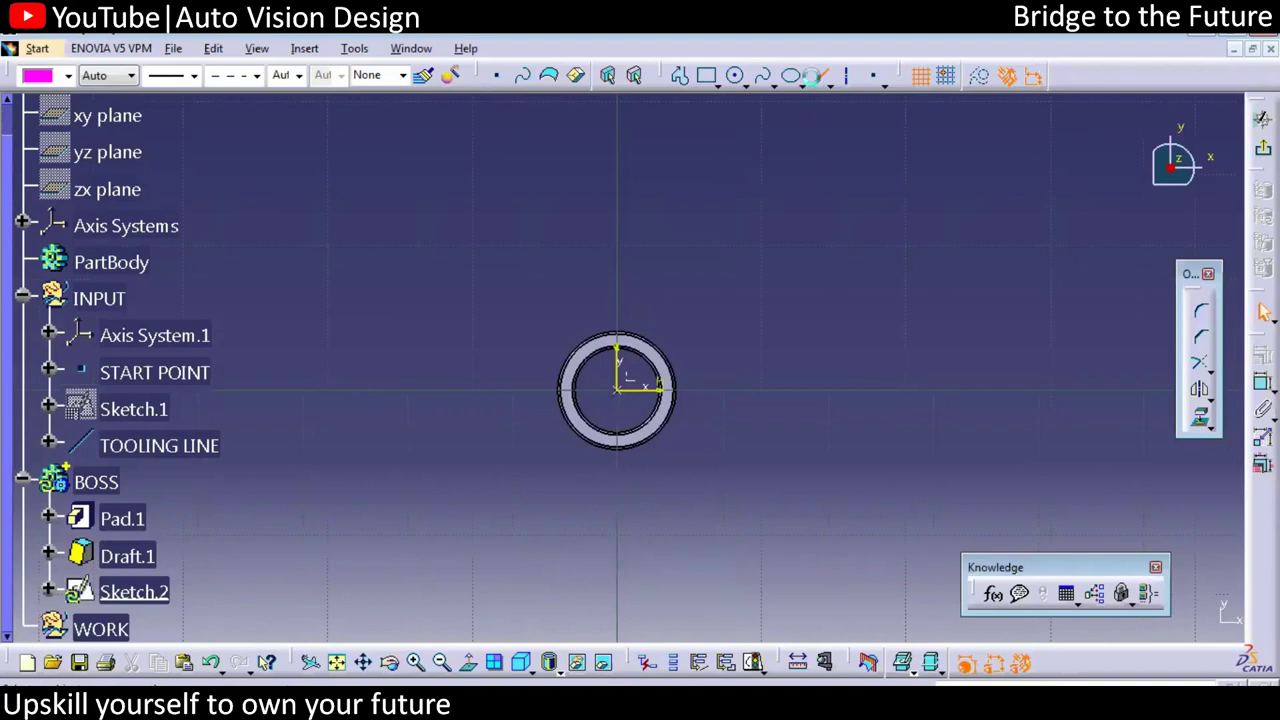
click(617, 248)
middle_drag(621, 396, 620, 351)
click(615, 463)
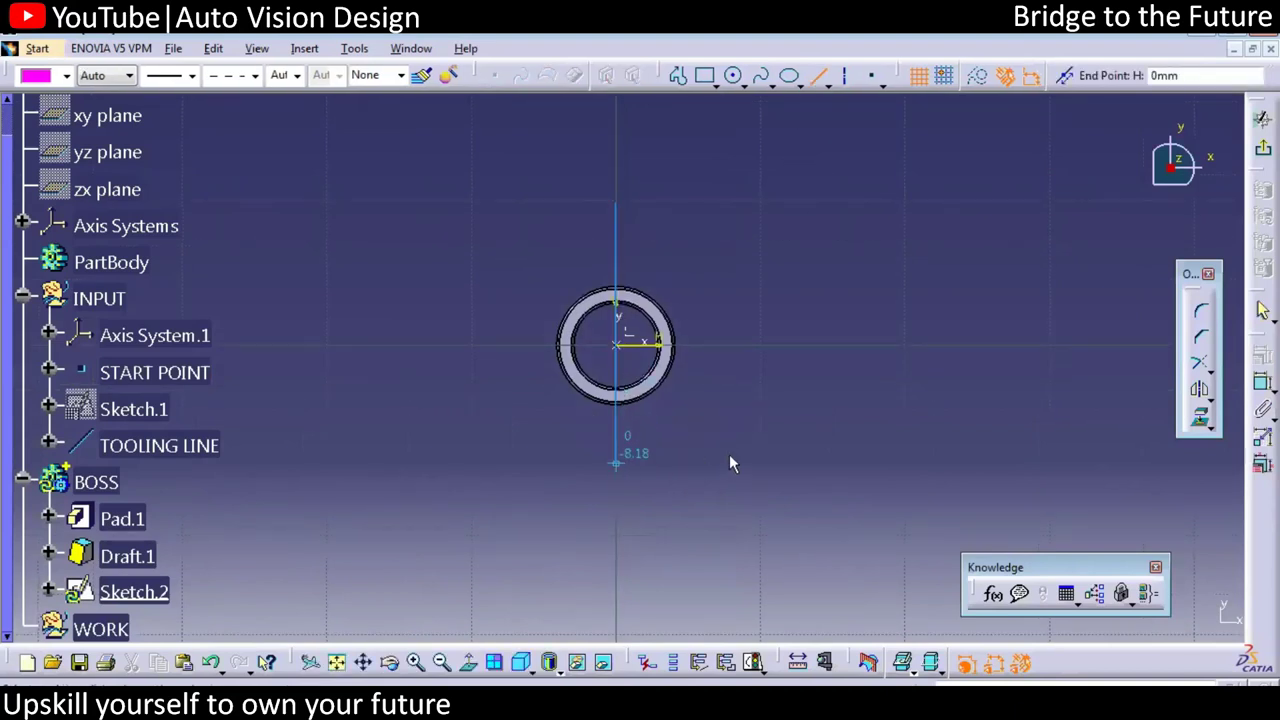
click(819, 77)
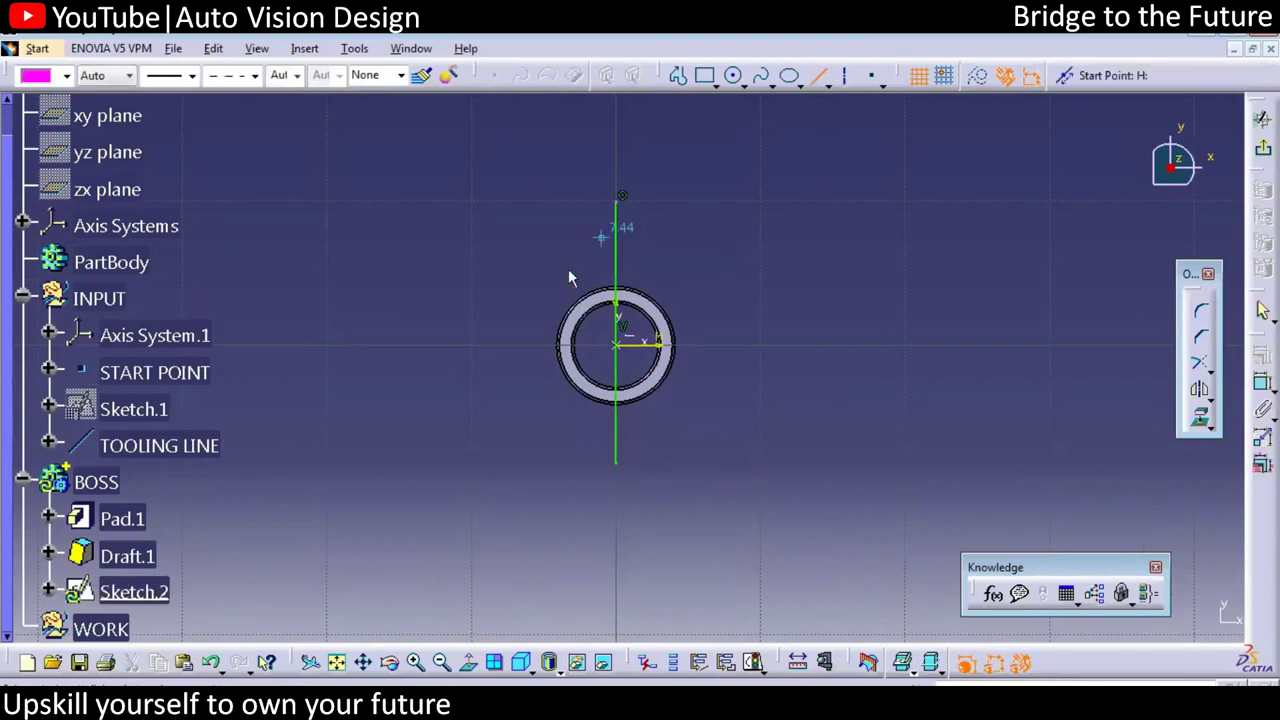
click(410, 343)
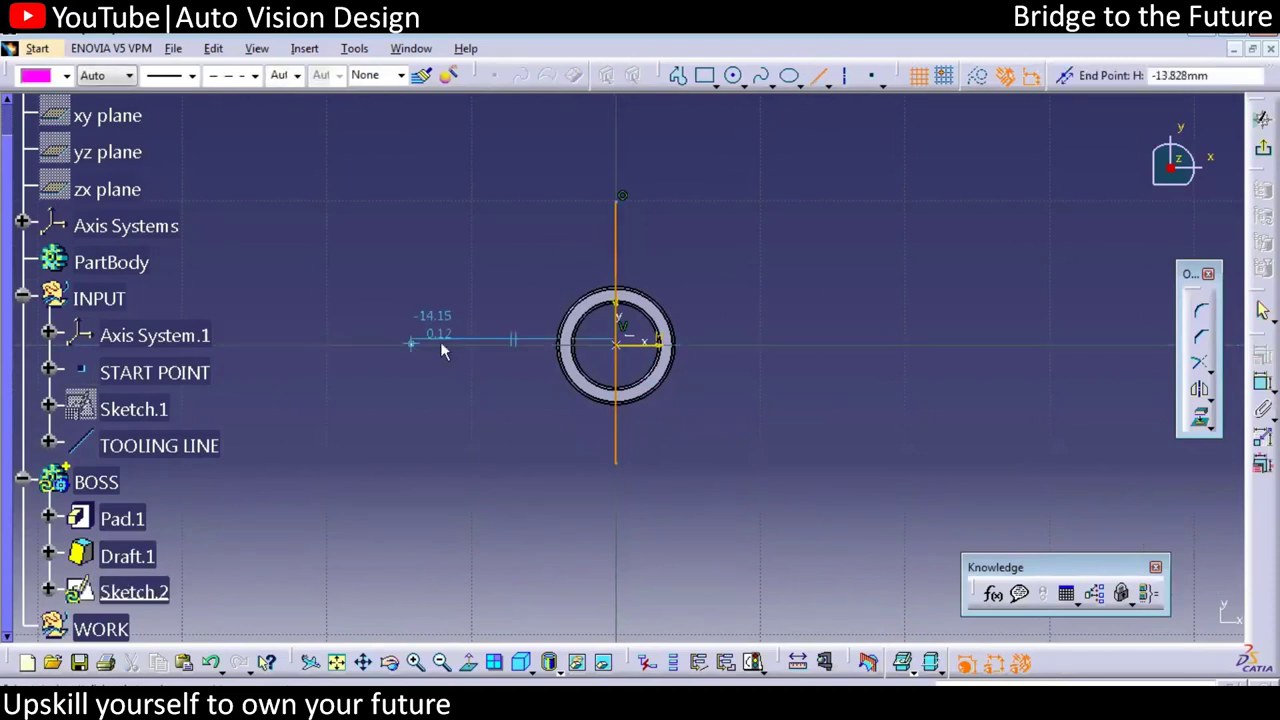
click(777, 346)
Dimension the vertical line's length and set it to 20 mm.
click(1263, 382)
click(616, 240)
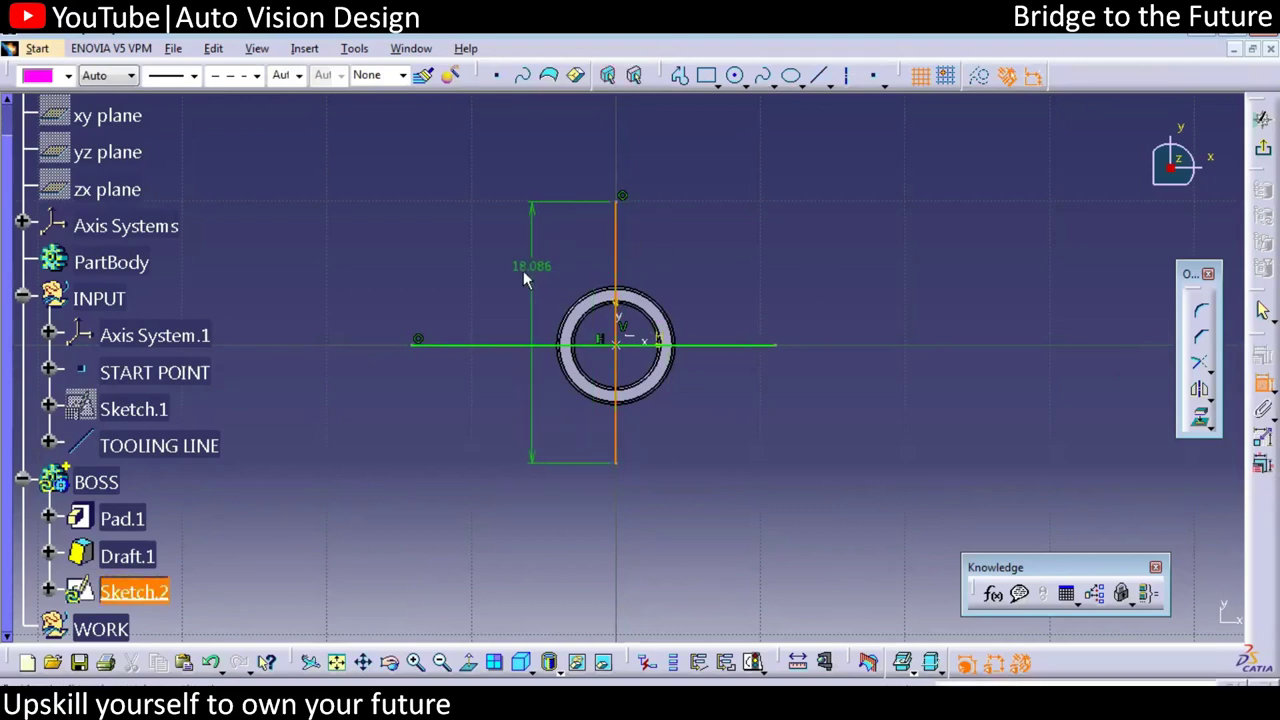
click(525, 267)
double_click(528, 265)
text(20)
key(Return)
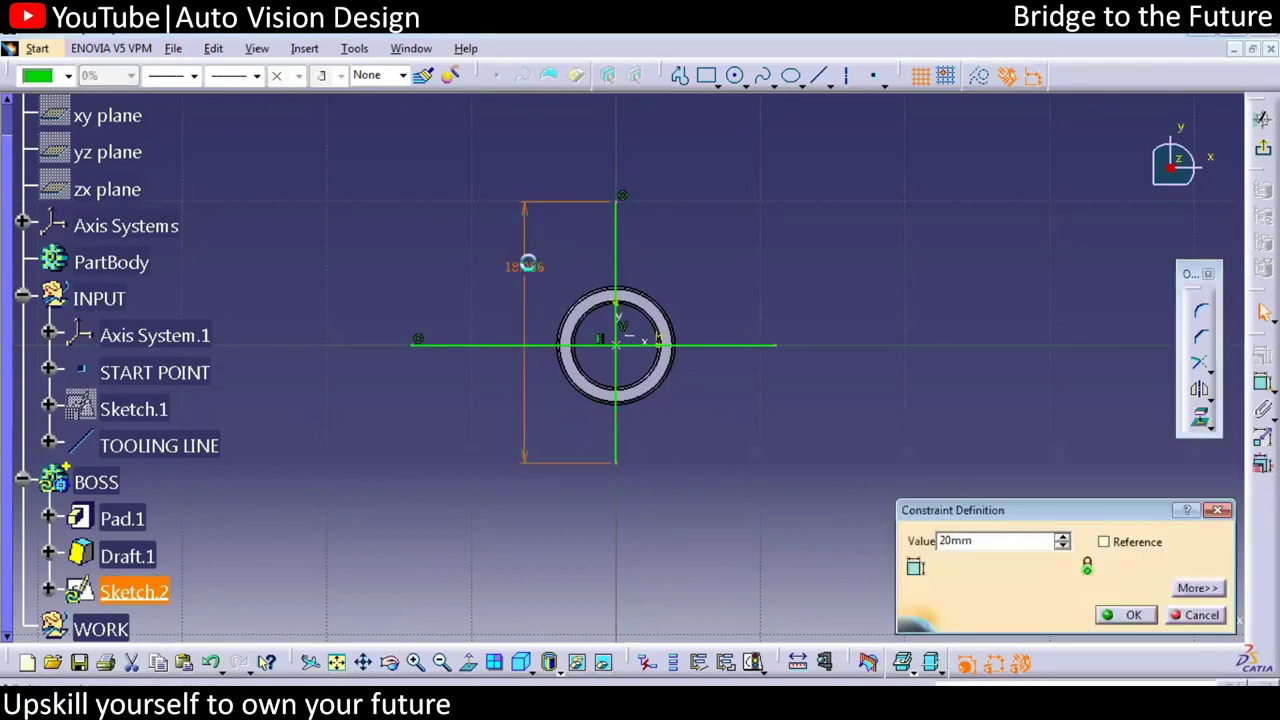
key(Return)
Dimension the horizontal line's length and set it to 20 mm.
click(1263, 382)
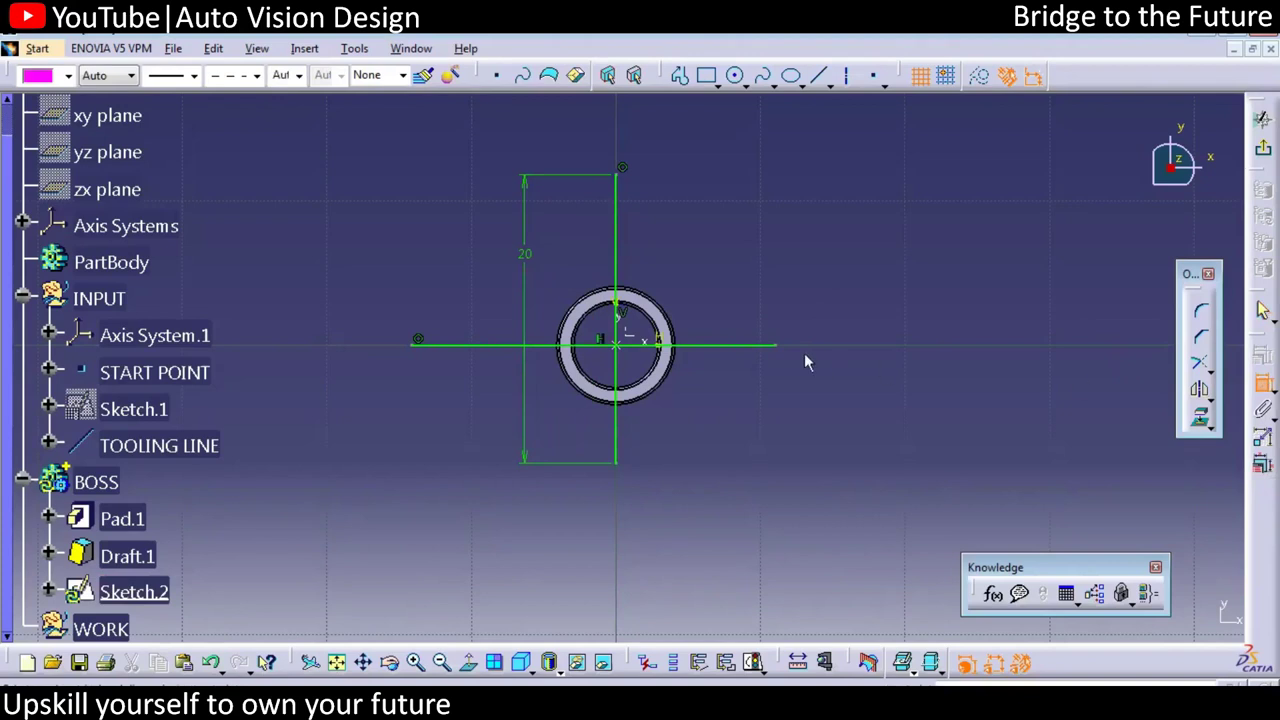
click(756, 346)
click(731, 403)
double_click(727, 400)
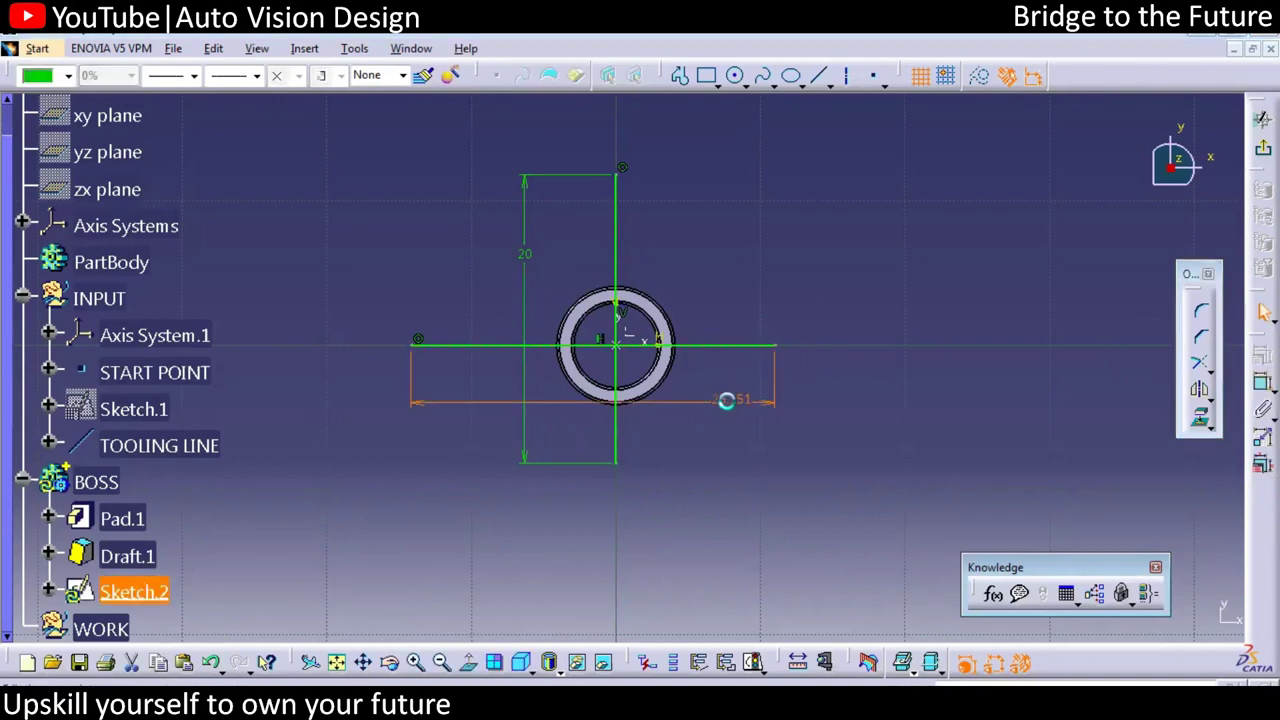
text(20mm)
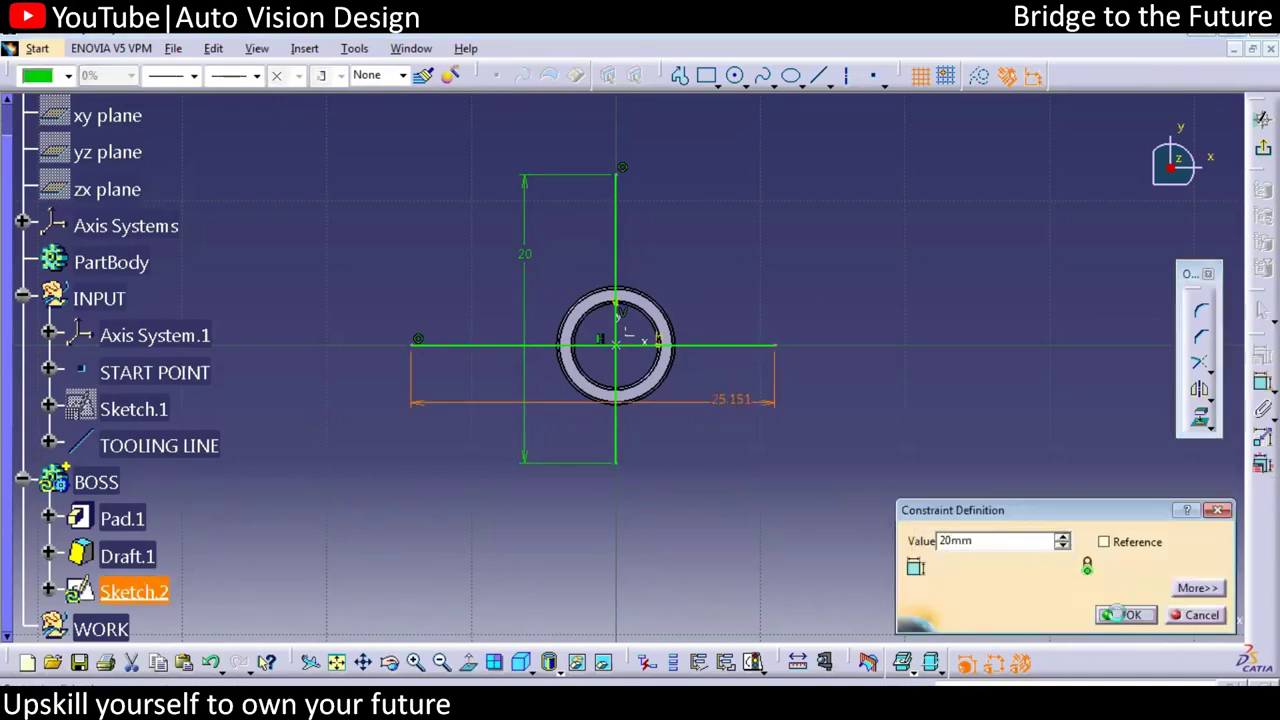
click(1123, 612)
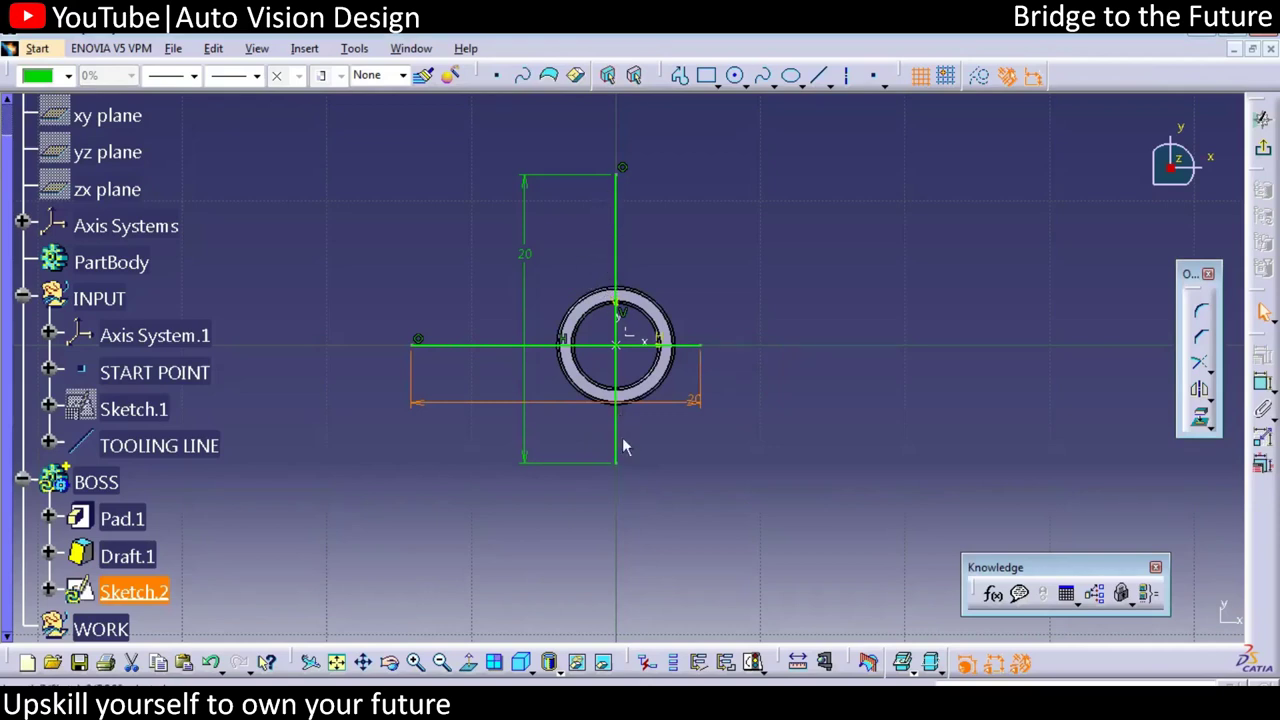
click(668, 371)
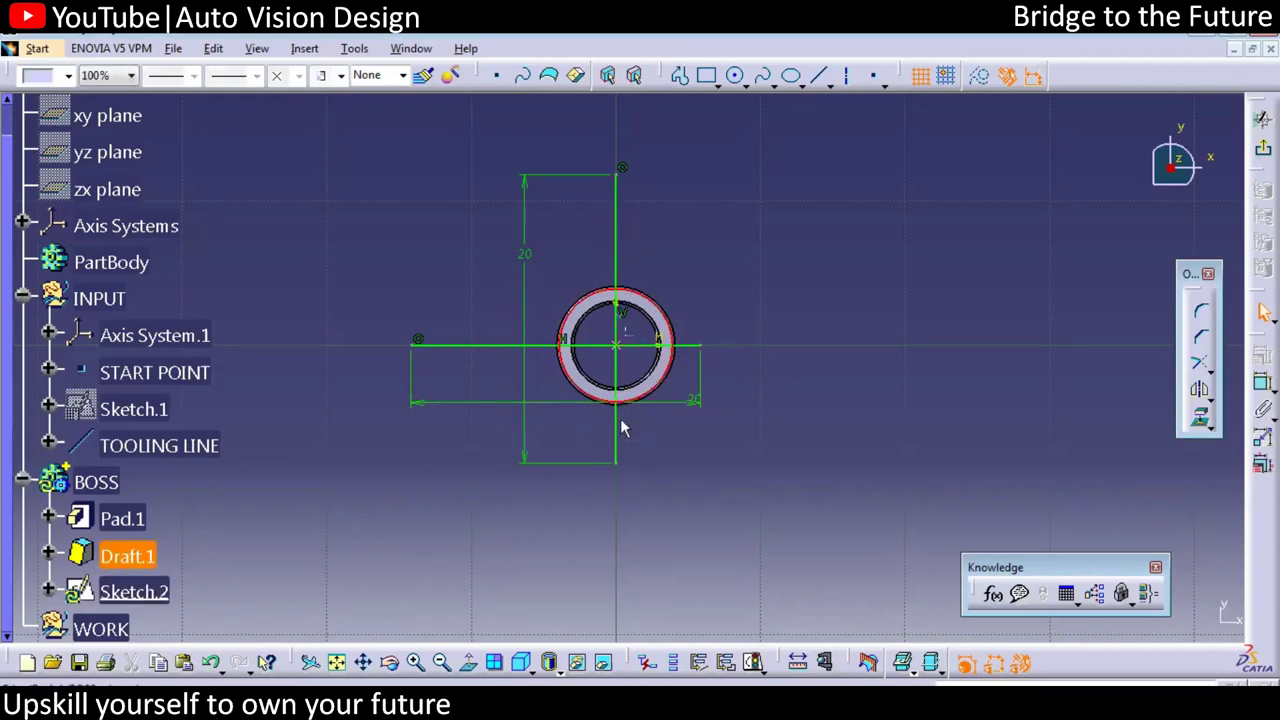
Shift the horizontal line so it is centred on the sketch origin and constrain its endpoints relative to the vertical line.
click(694, 347)
drag(711, 356, 763, 351)
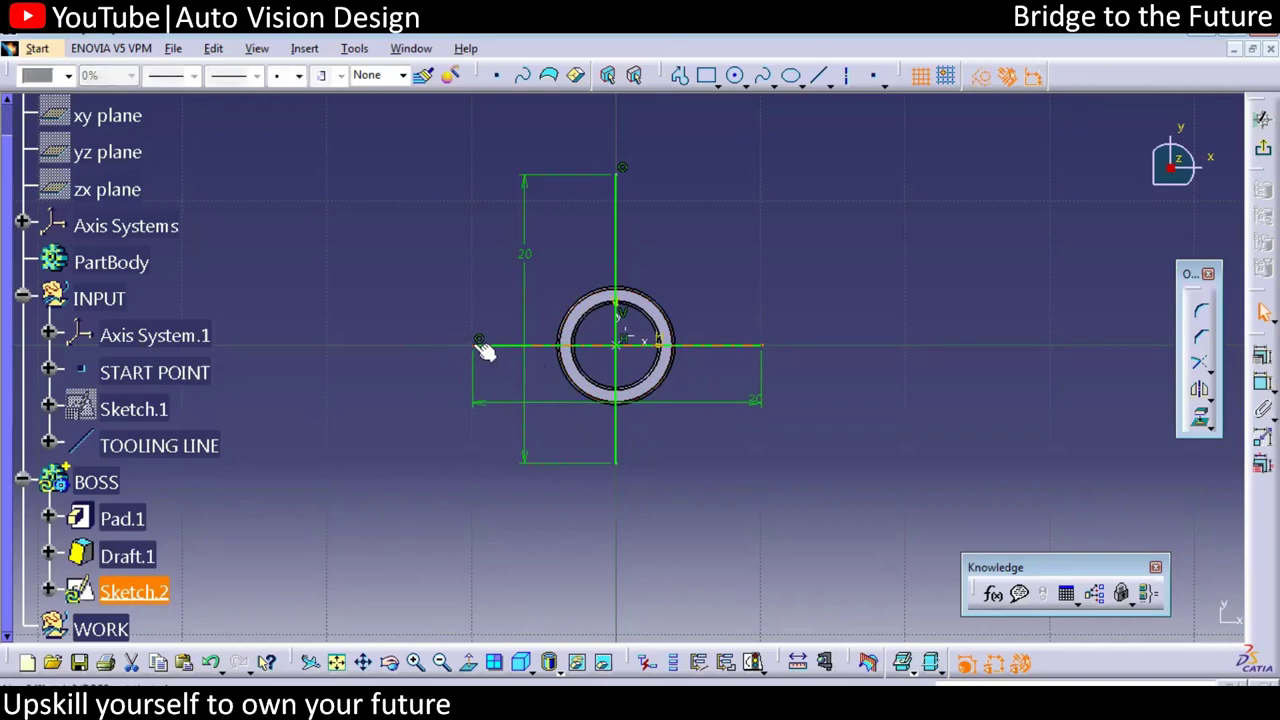
click(620, 268)
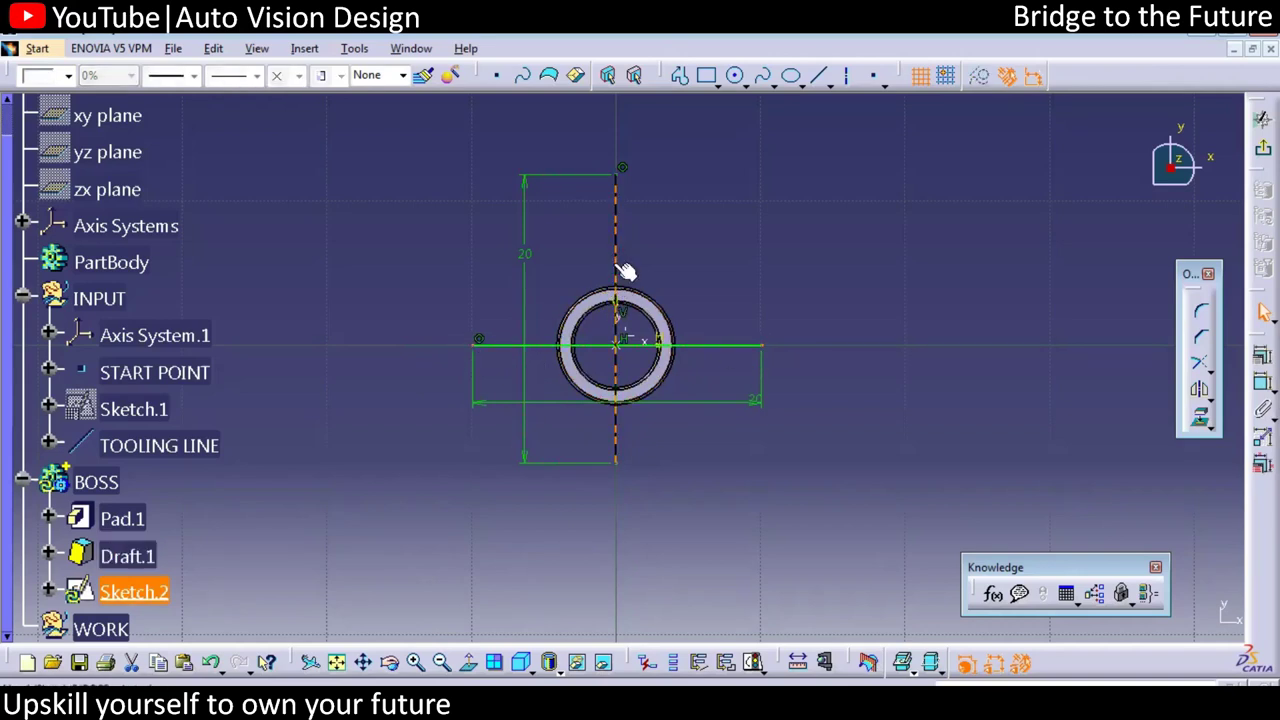
click(1262, 353)
key(Return)
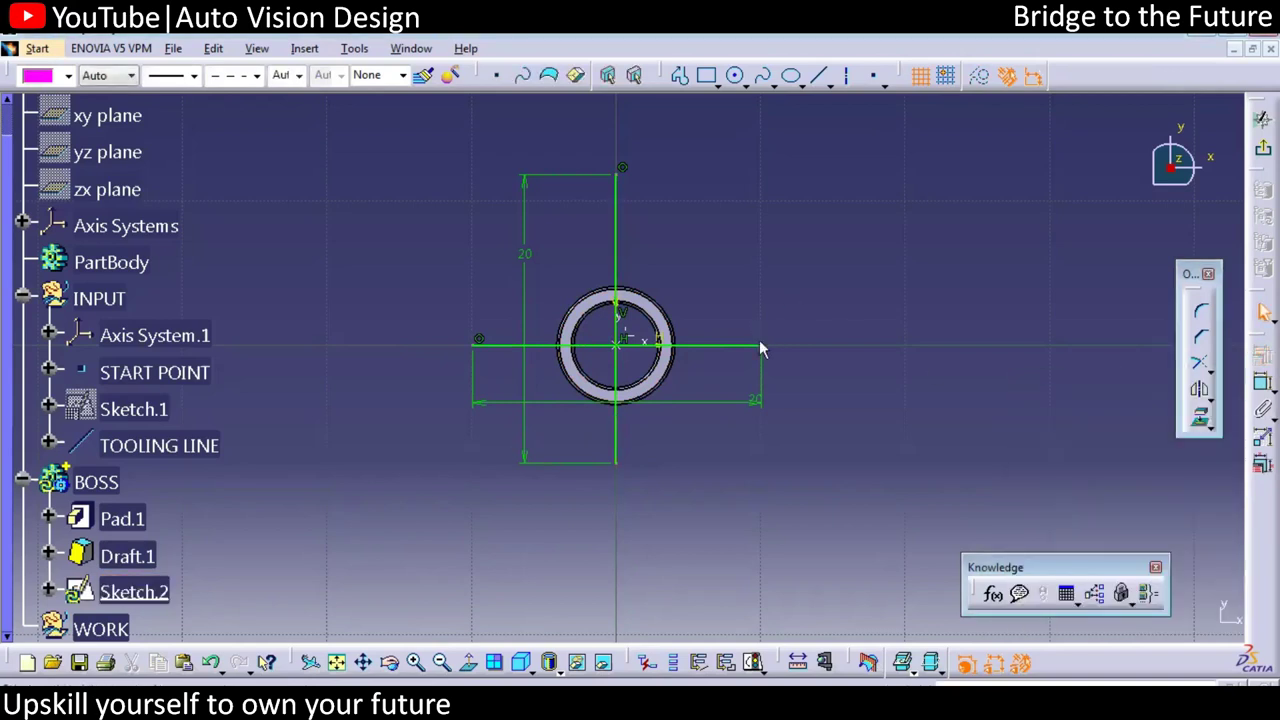
Constrain the horizontal line's two endpoints to be symmetric about the vertical line.
drag(431, 313, 490, 372)
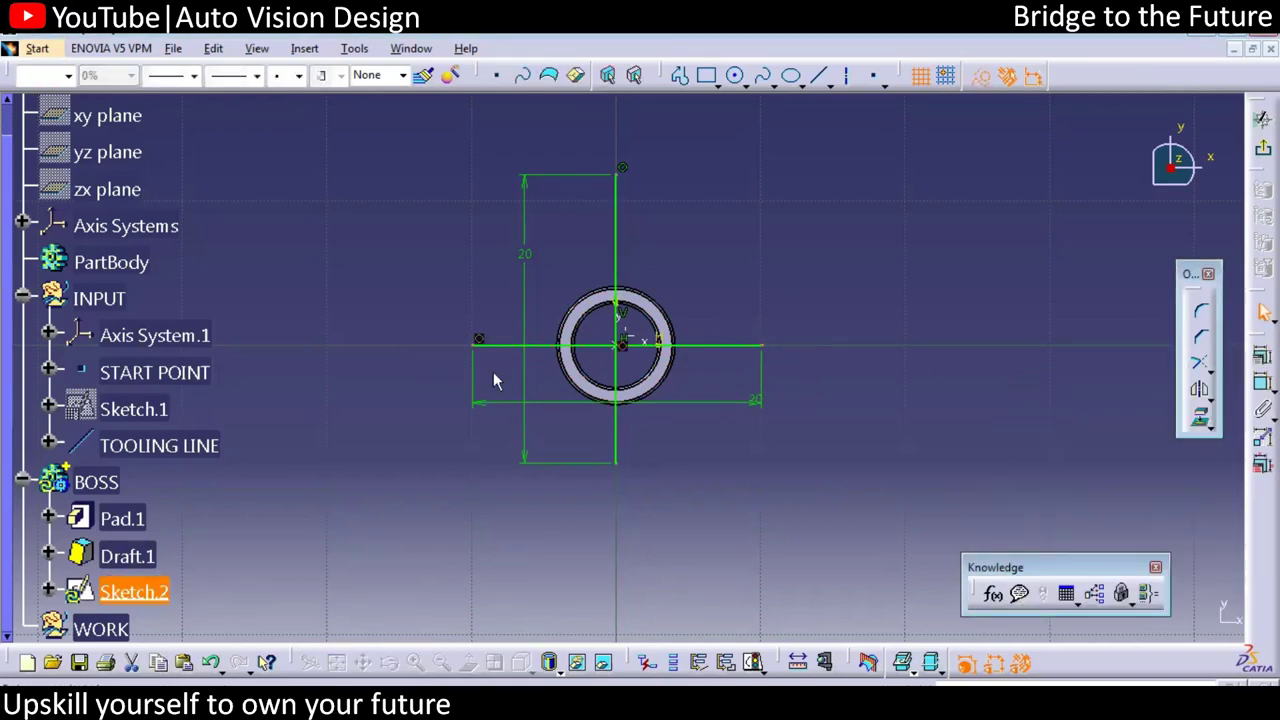
ctrl+click(616, 312)
click(1262, 353)
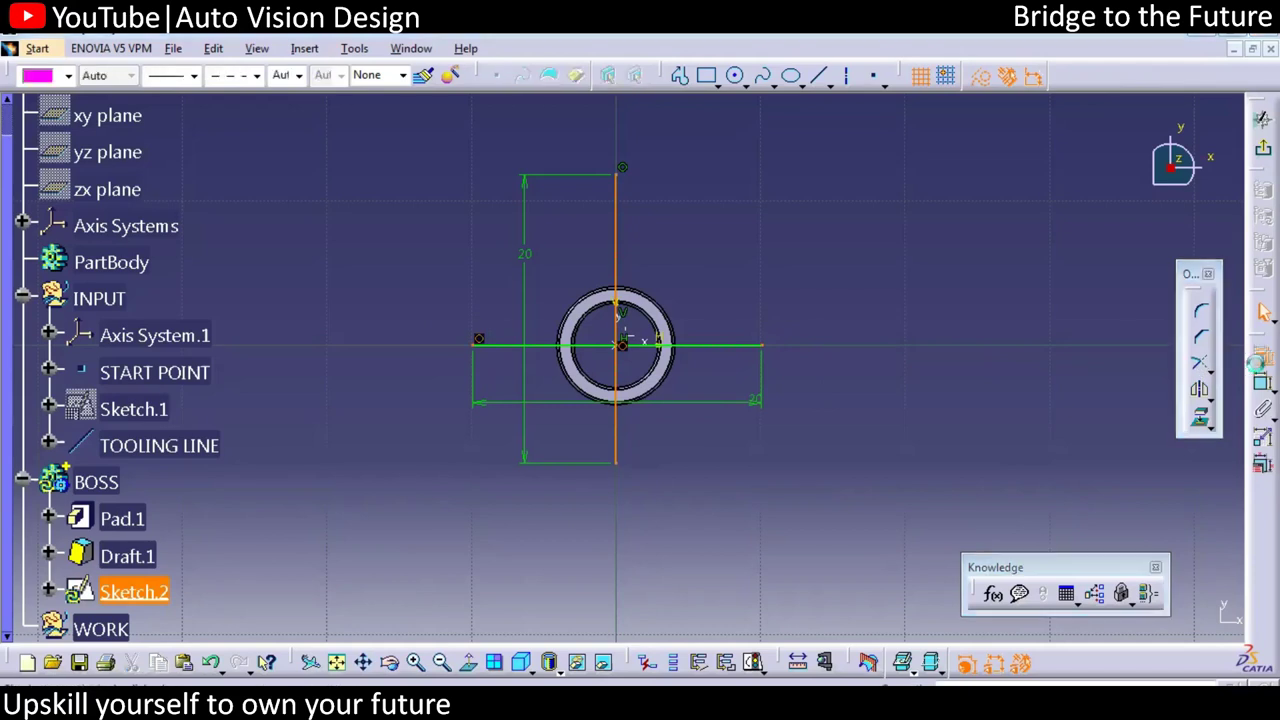
click(1134, 616)
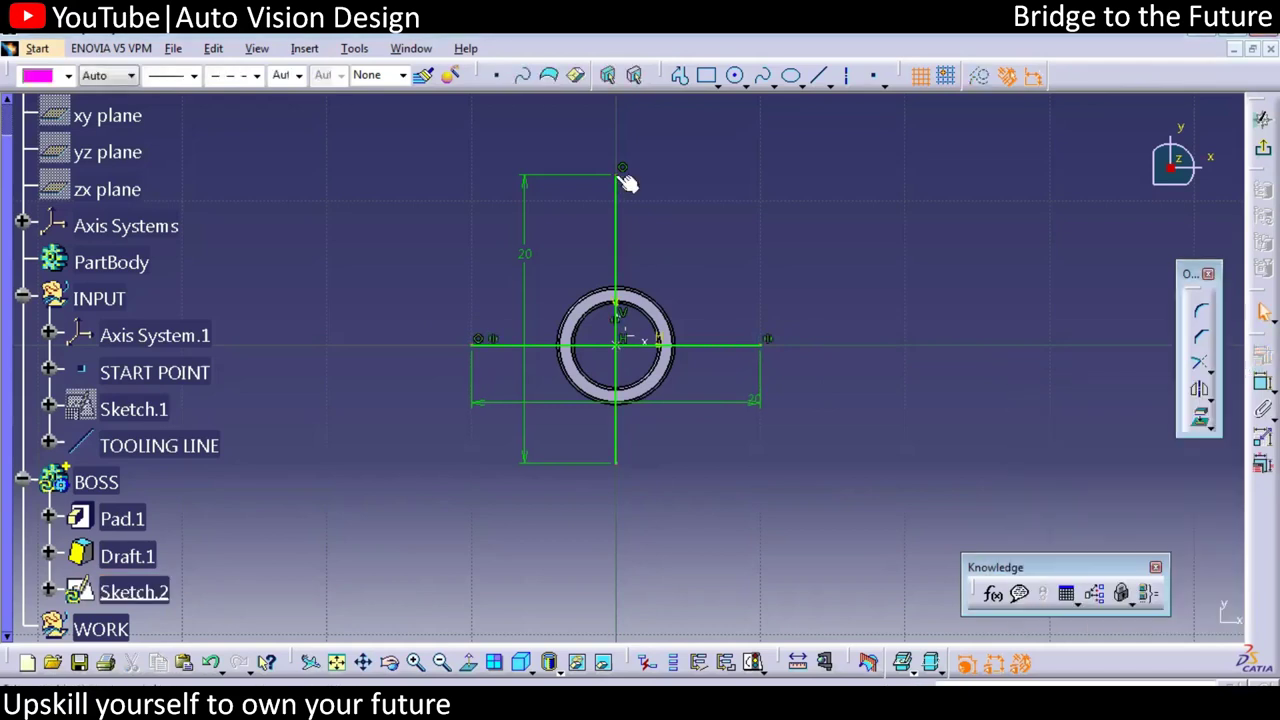
Constrain the vertical line's endpoints to be symmetric about the horizontal line and exit the sketch.
drag(586, 436, 677, 505)
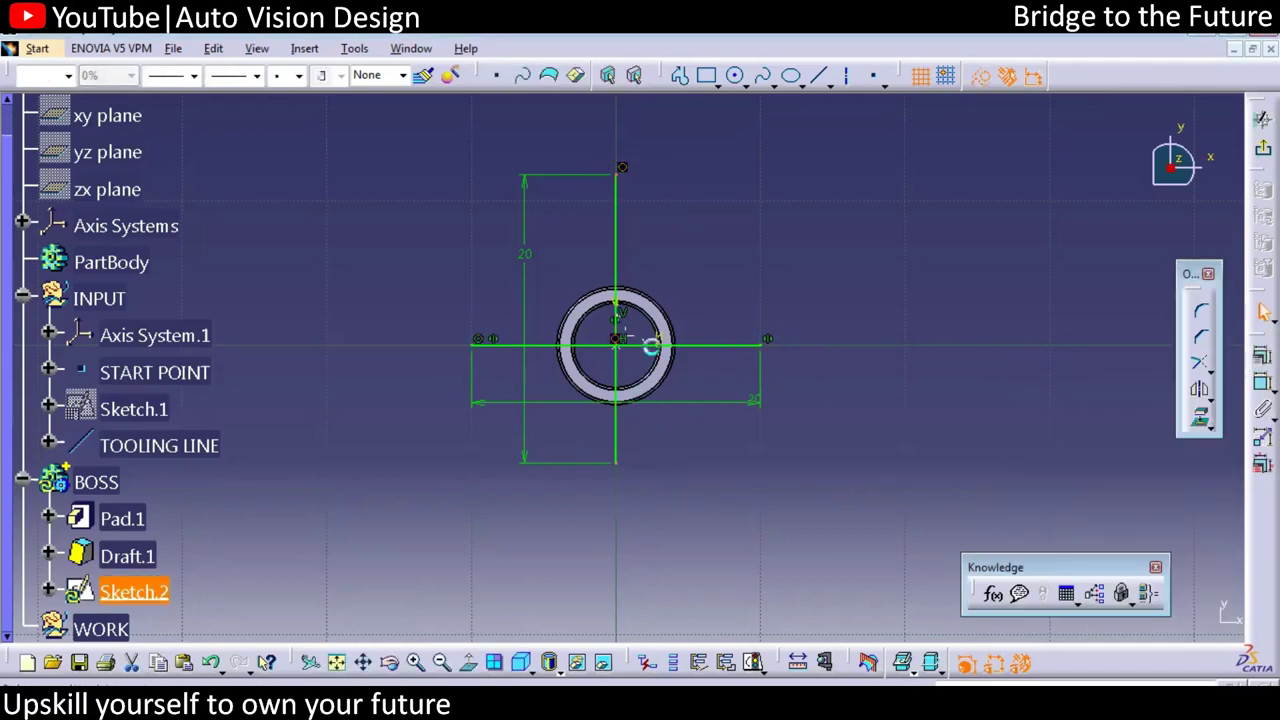
click(651, 340)
click(1262, 353)
click(1062, 541)
click(1124, 616)
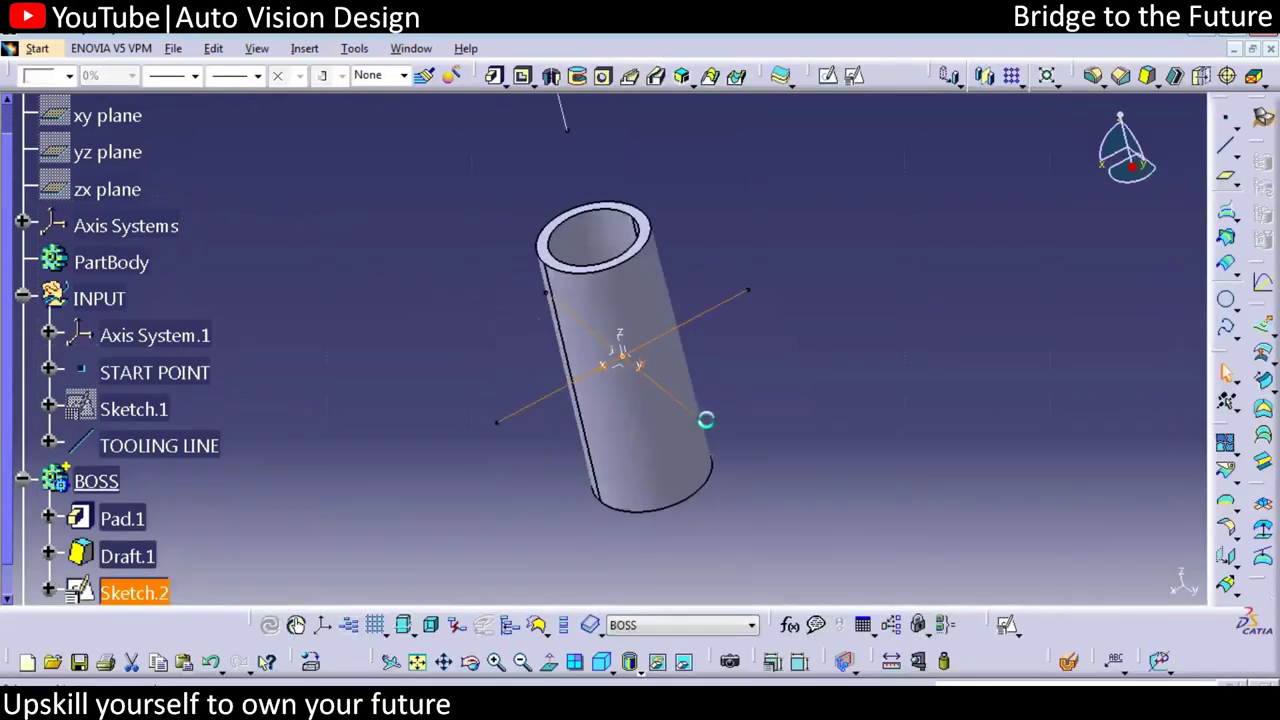
Pad the cross sketch as a thin feature 10 mm long, with Thick and Neutral Fiber enabled and a thickness of 1 mm.
mouse_move(883, 474)
middle_down()
mouse_move(626, 368)
mouse_move(603, 363)
mouse_move(561, 385)
middle_up()
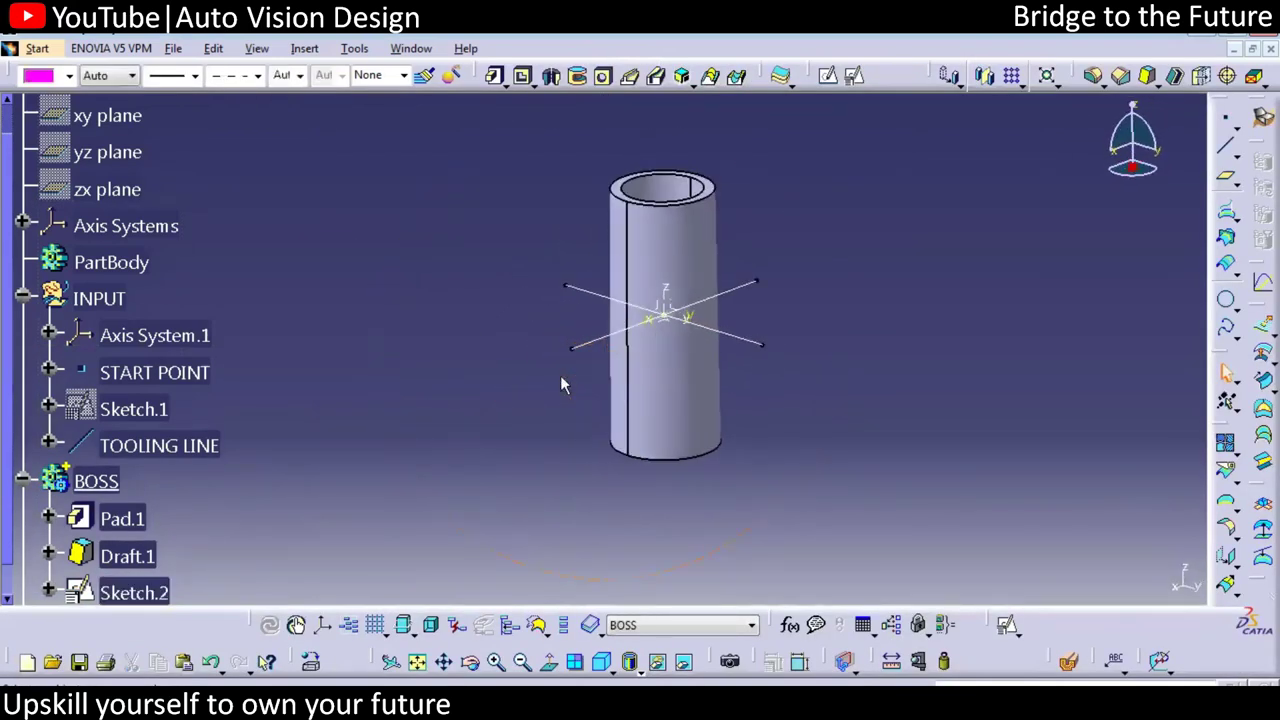
click(494, 75)
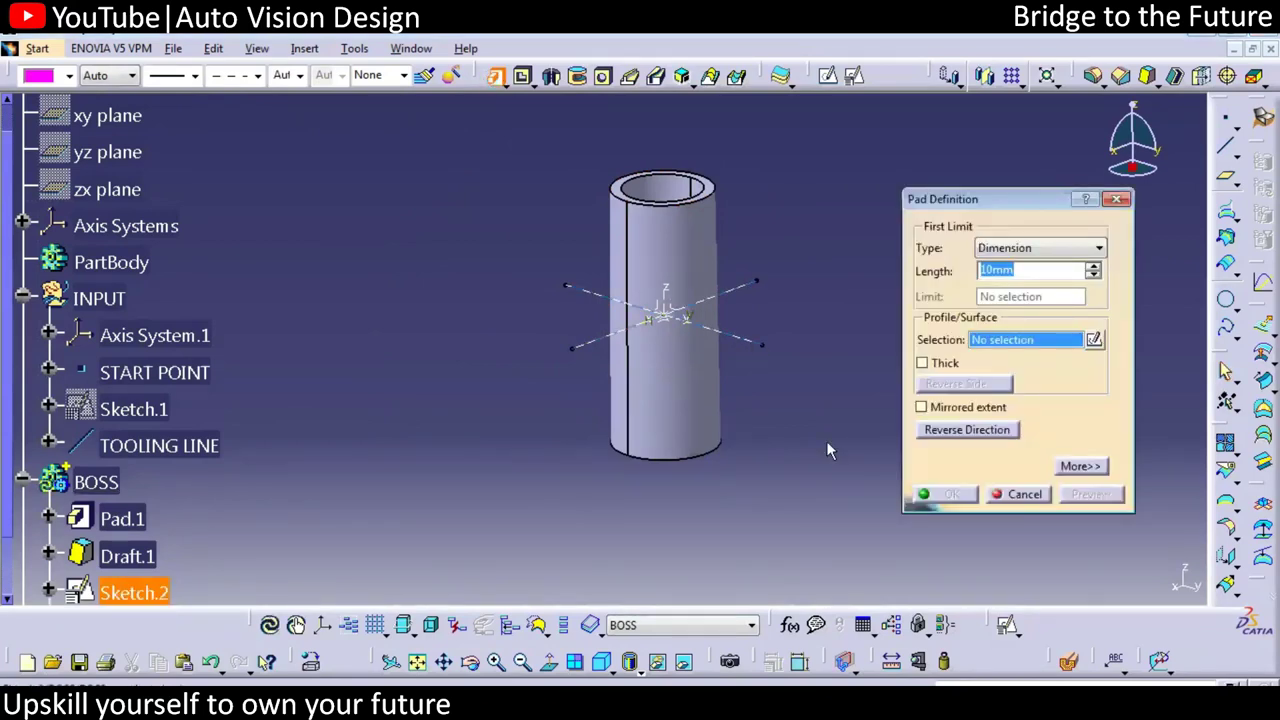
click(973, 430)
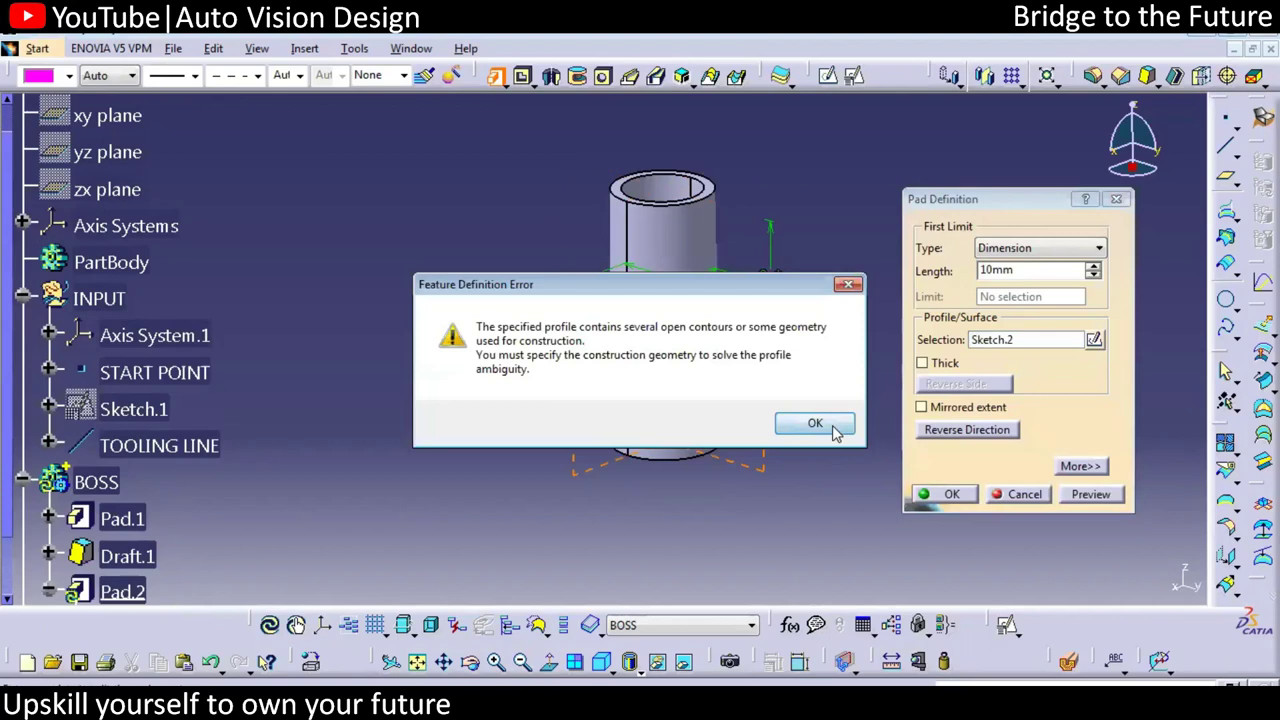
click(833, 428)
click(1080, 466)
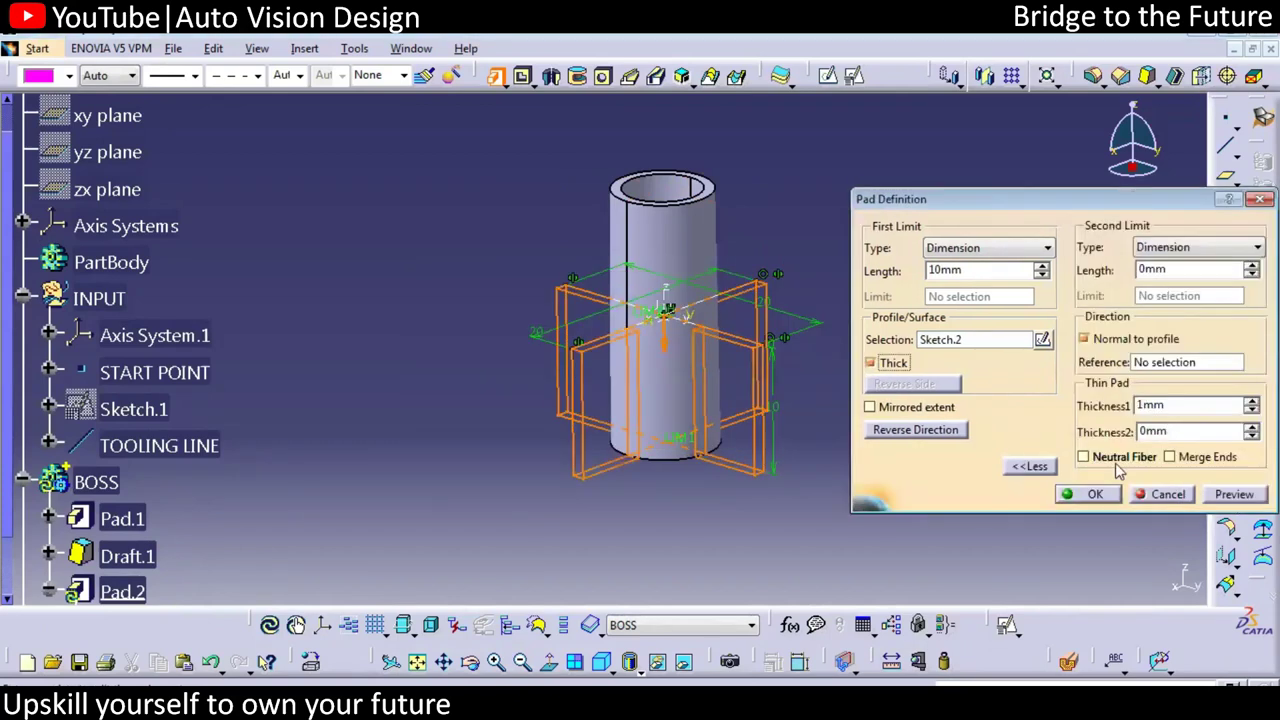
click(1082, 456)
click(1088, 494)
middle_drag(737, 474, 713, 501)
click(991, 456)
middle_drag(706, 450, 660, 228)
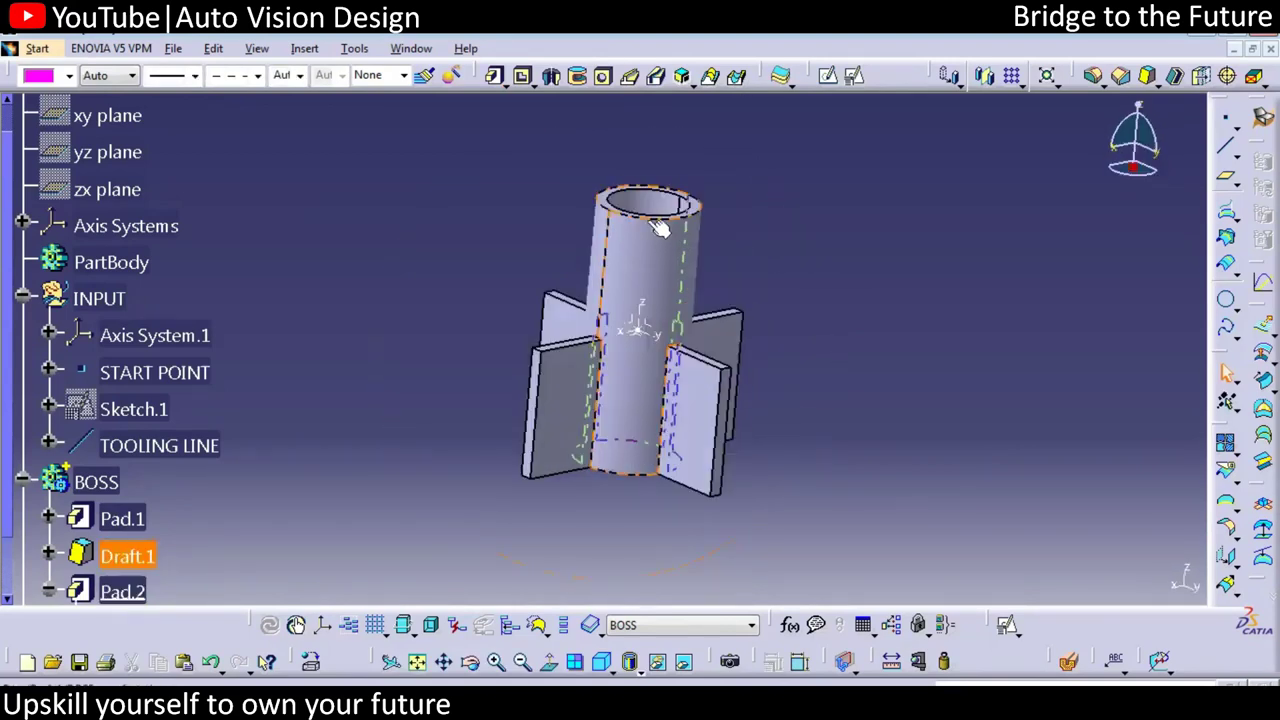
Edit Pad.2 to use a mirrored extent so the ribs run both ways from the sketch plane.
click(140, 592)
double_click(140, 592)
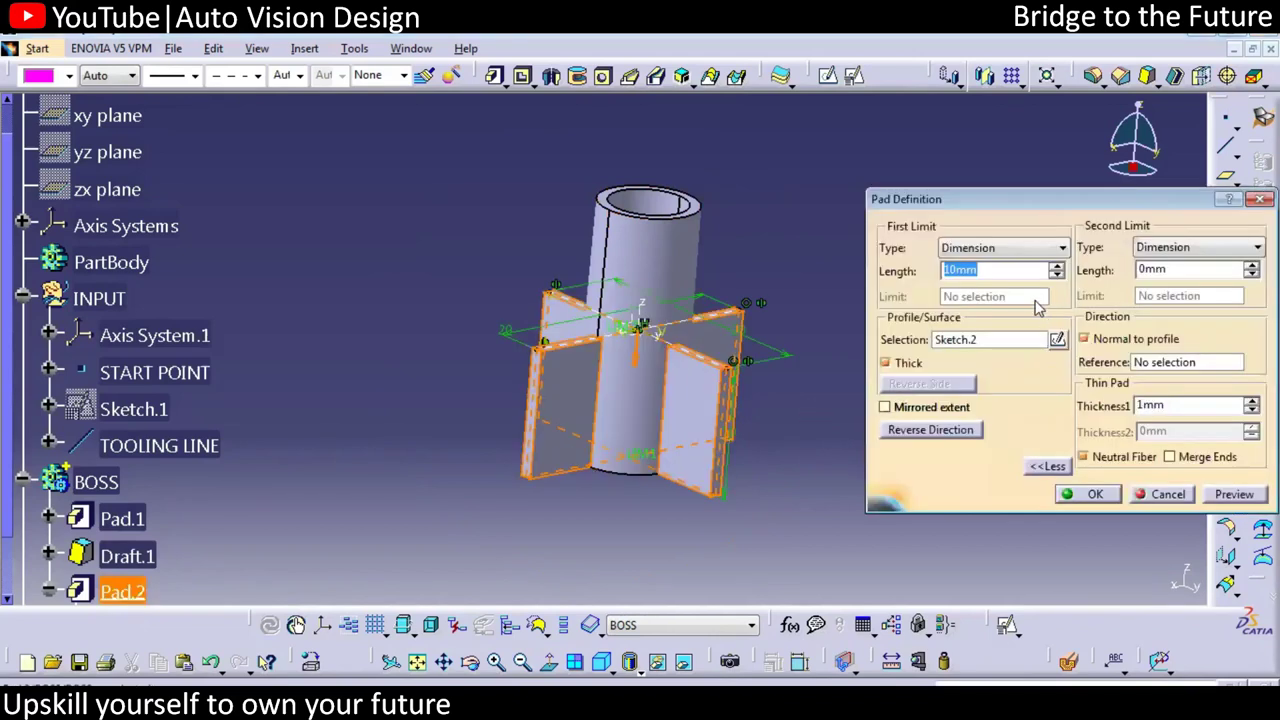
click(916, 407)
click(1090, 495)
middle_drag(837, 340, 580, 358)
Make BOSS the work object and insert Pad.1 and Draft.1 into a new body.
right_click(93, 483)
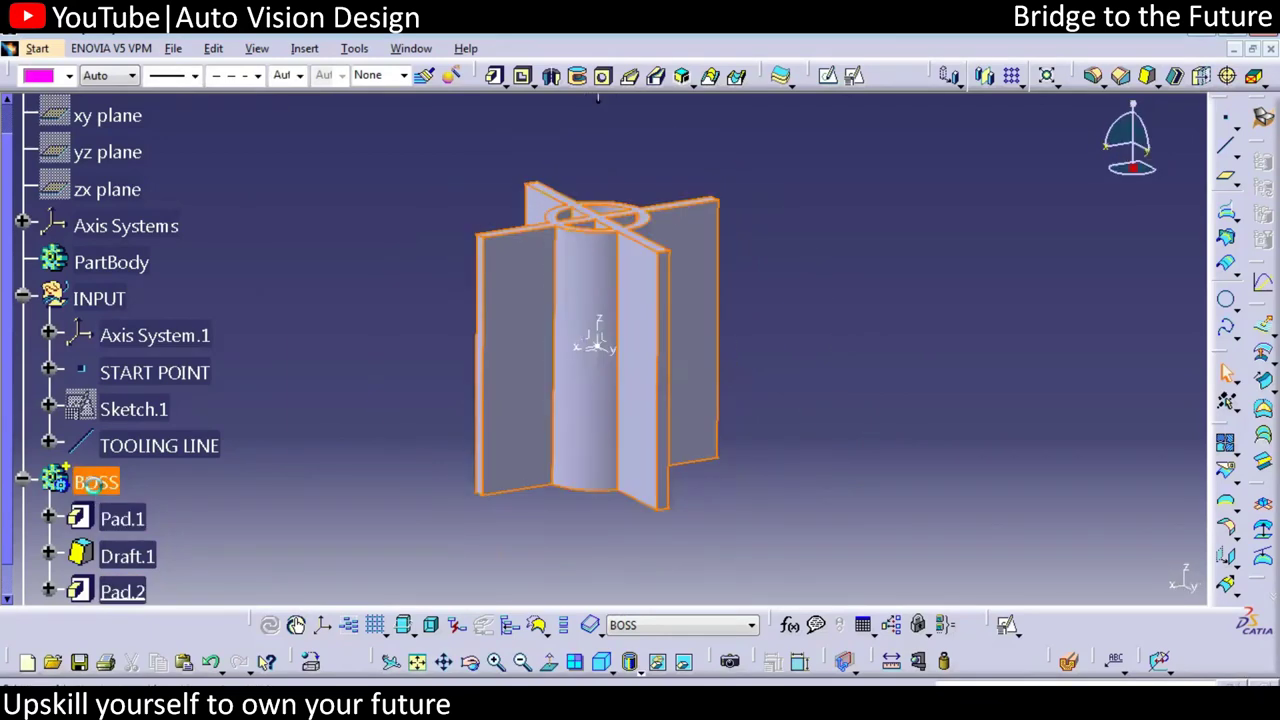
click(177, 233)
middle_drag(568, 350, 604, 378)
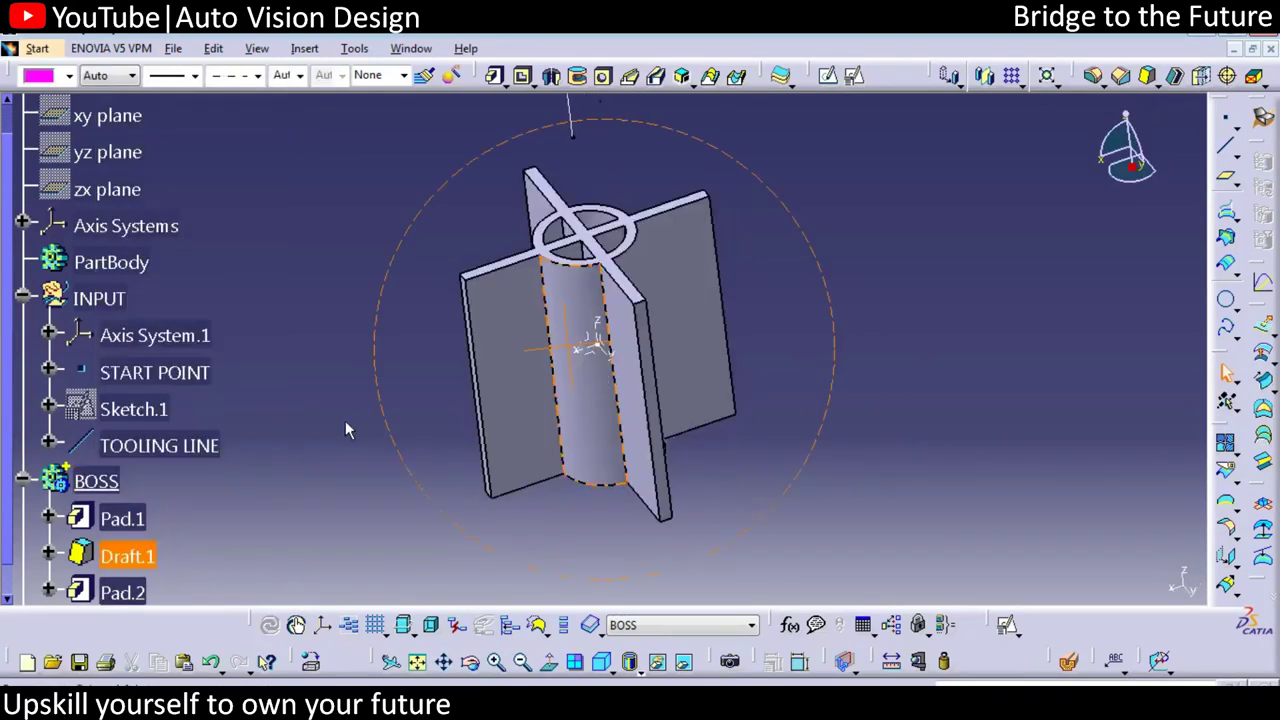
click(130, 518)
right_click(136, 545)
mouse_move(300, 531)
click(380, 578)
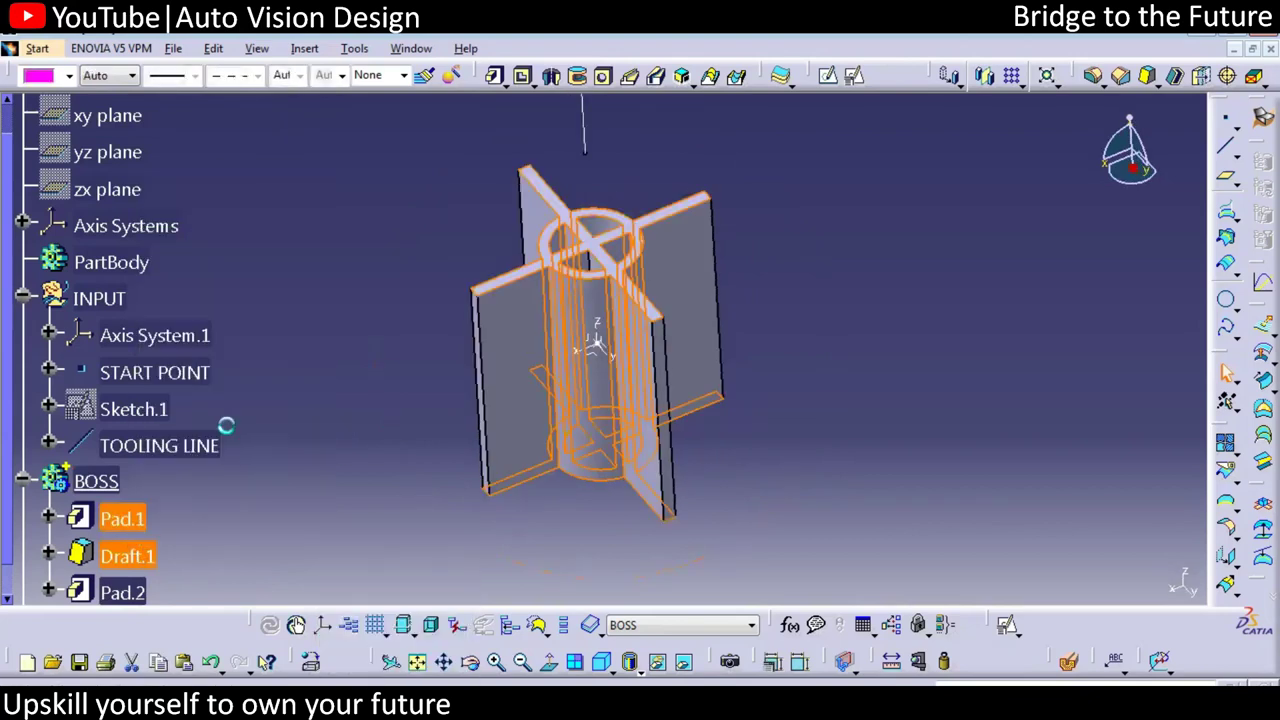
Insert the rib pad, Pad.2, into a new body under BOSS.
click(118, 593)
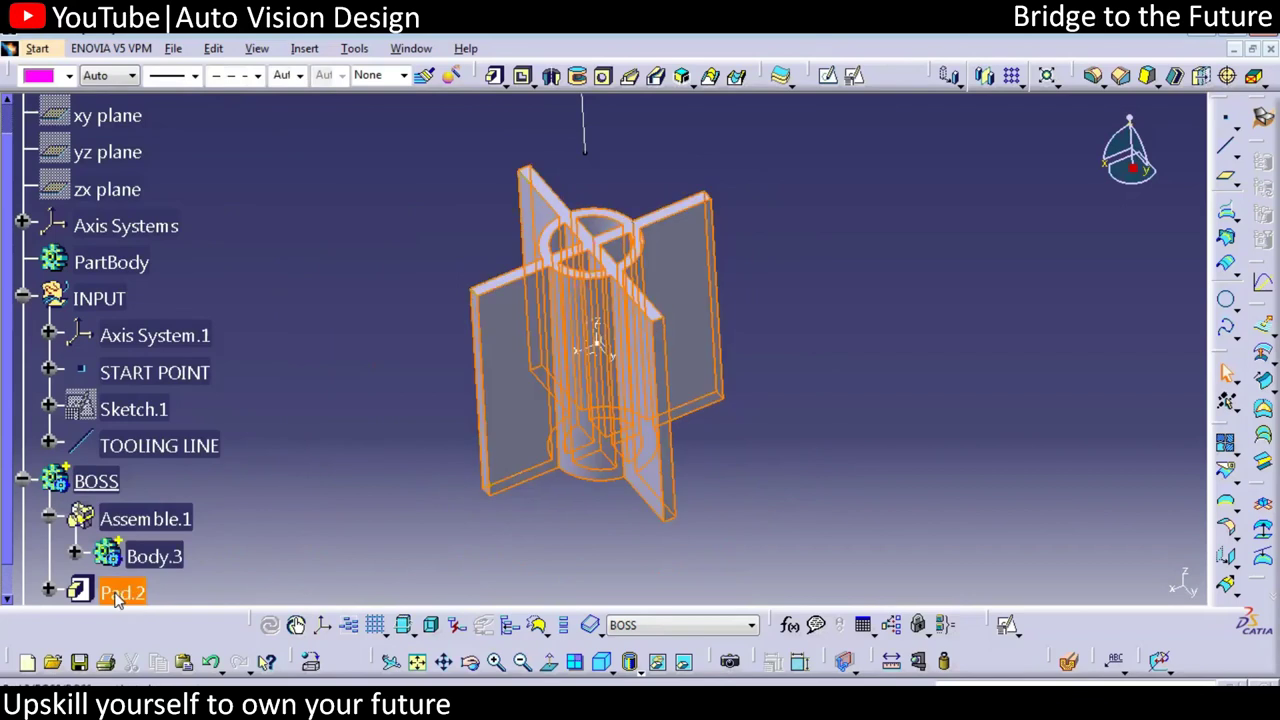
right_click(136, 592)
mouse_move(200, 574)
click(323, 523)
click(348, 476)
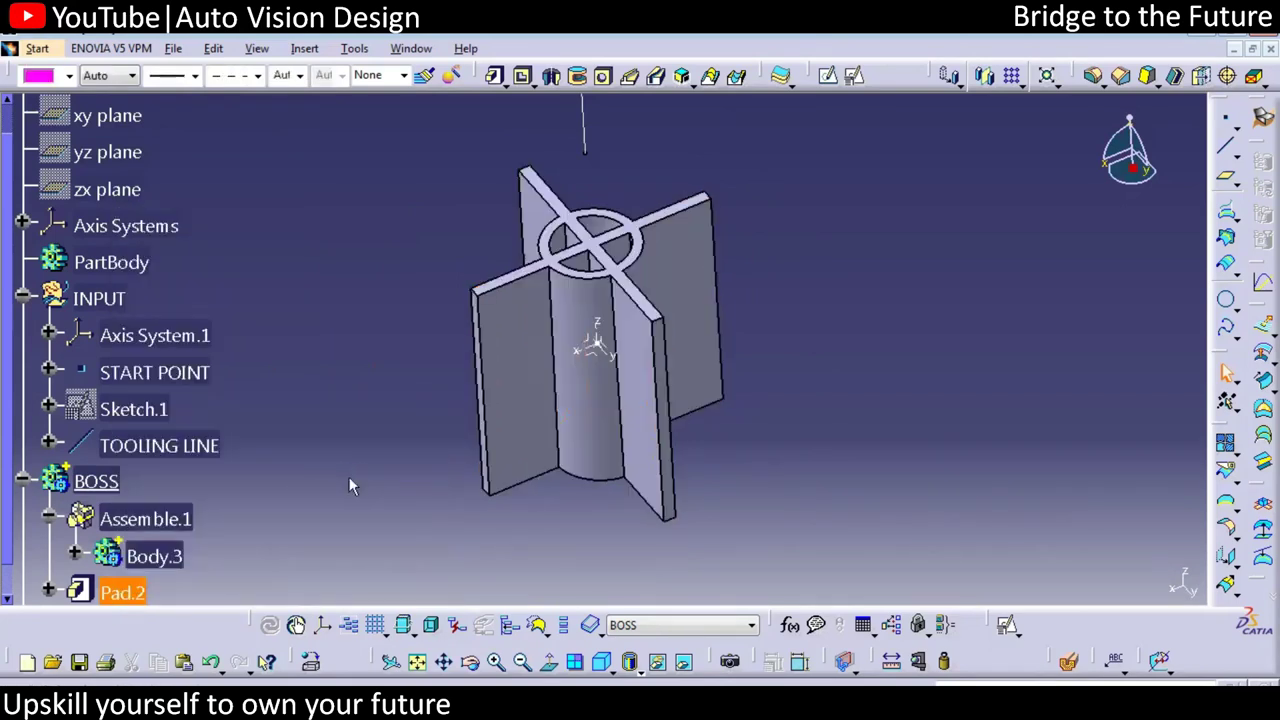
Change the rib body's Assemble operation to a Union Trim, choosing a Pad.2 face inside the boss bore as the face to remove.
click(145, 592)
right_click(145, 592)
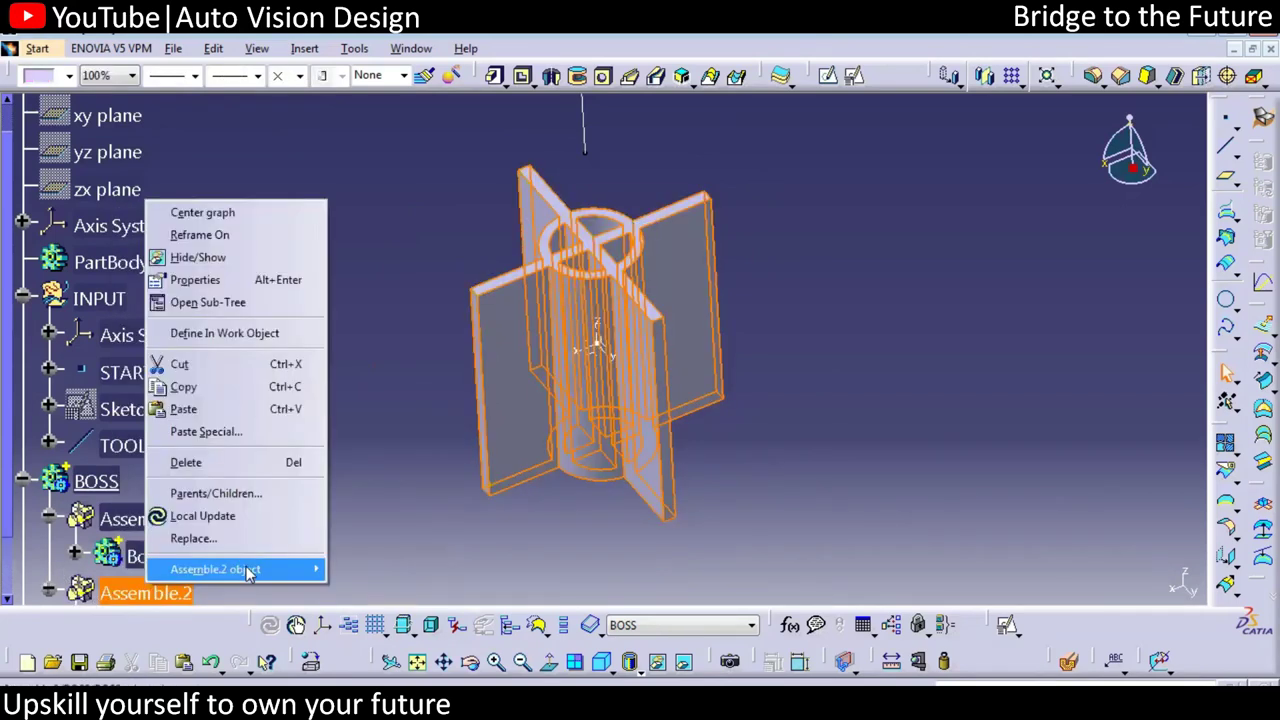
mouse_move(250, 569)
click(458, 463)
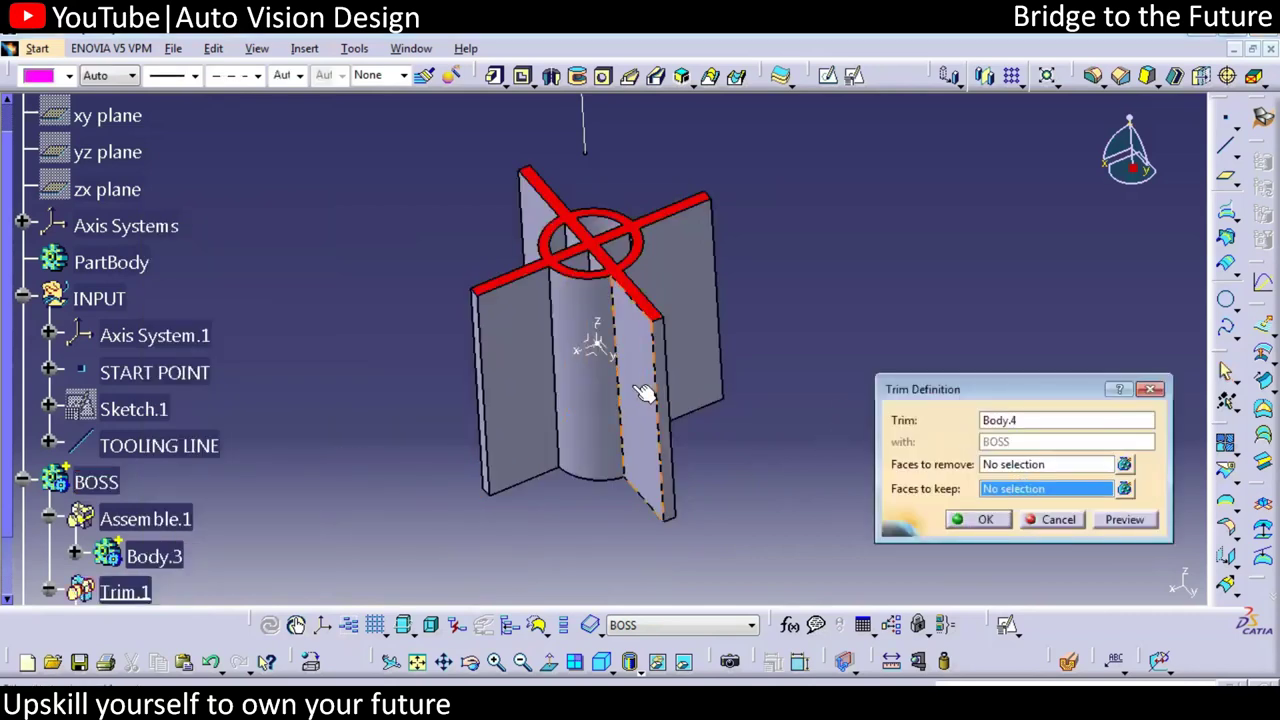
ctrl+middle_drag(646, 392, 582, 325)
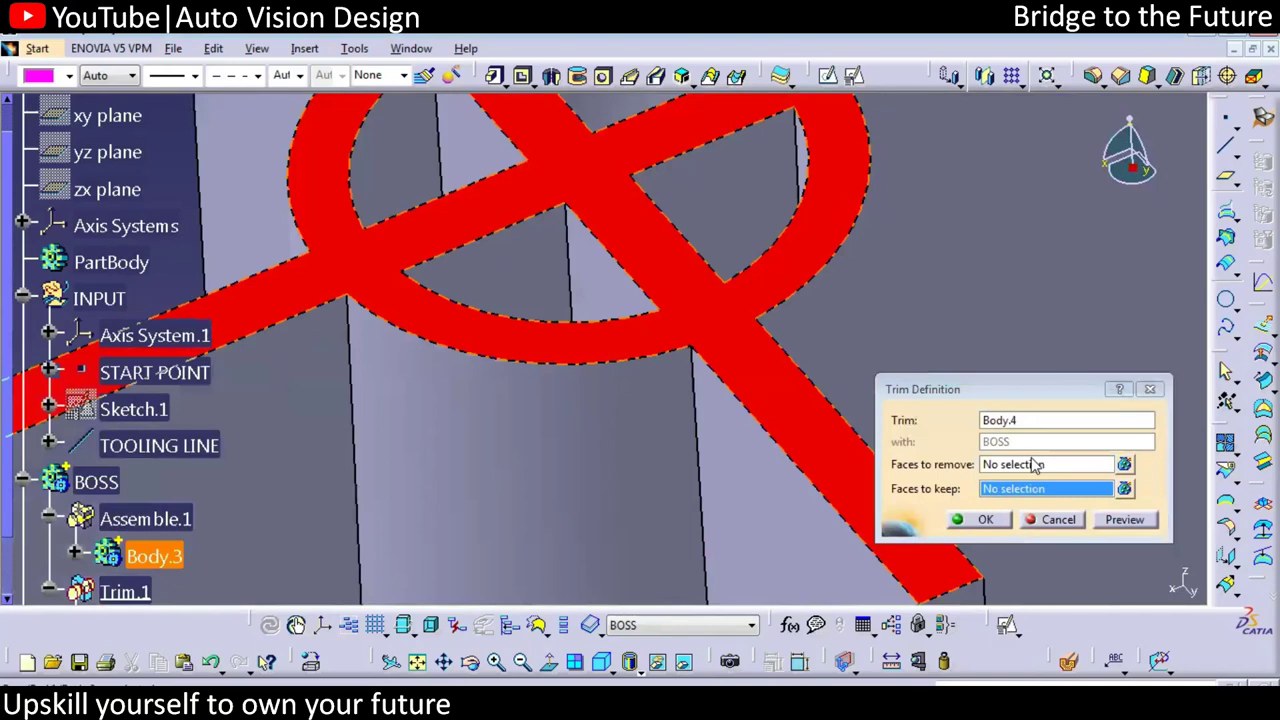
click(689, 277)
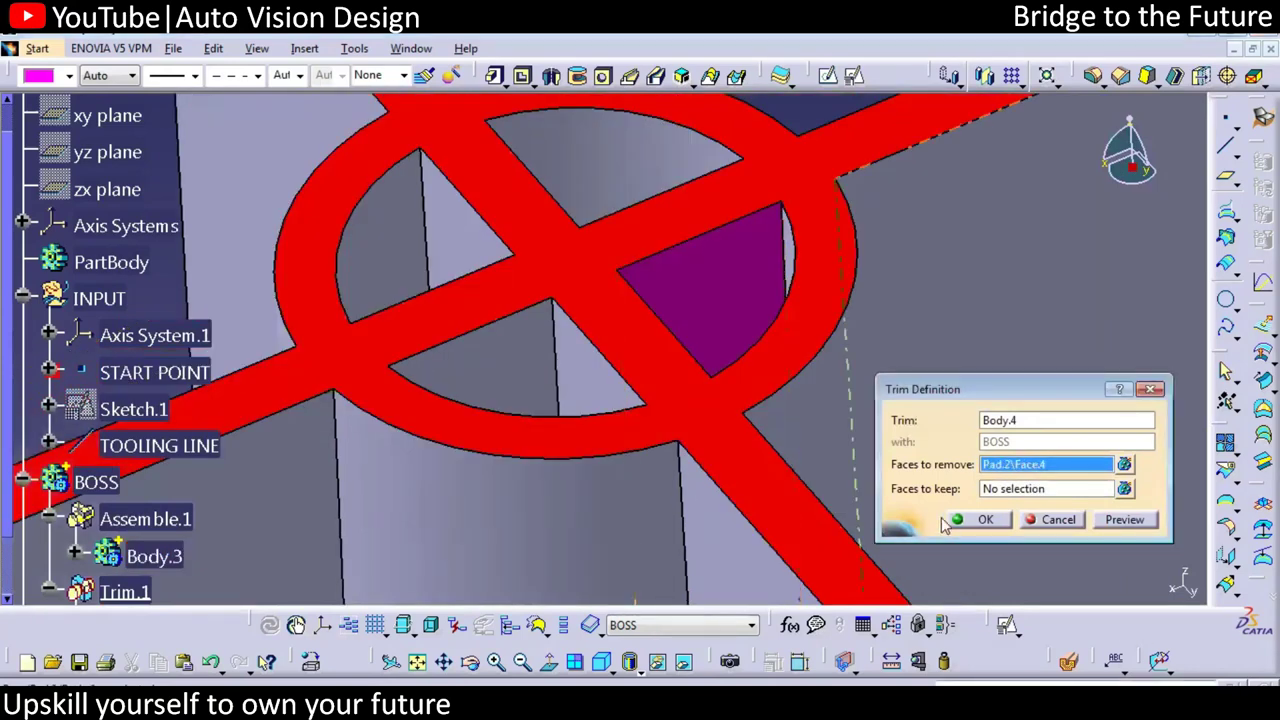
click(975, 520)
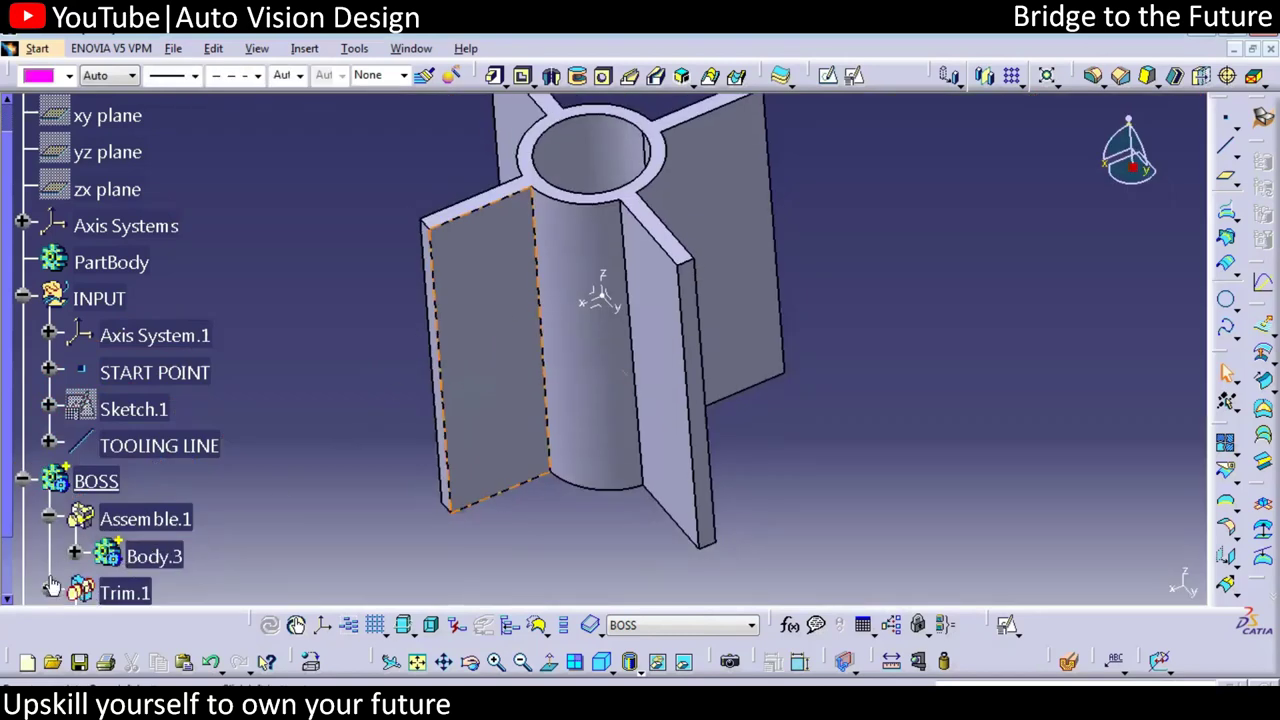
Make Pad.2 in Body.4 the work object and select the ribs' eight side faces for a 0.5 deg draft.
drag(8, 498, 9, 568)
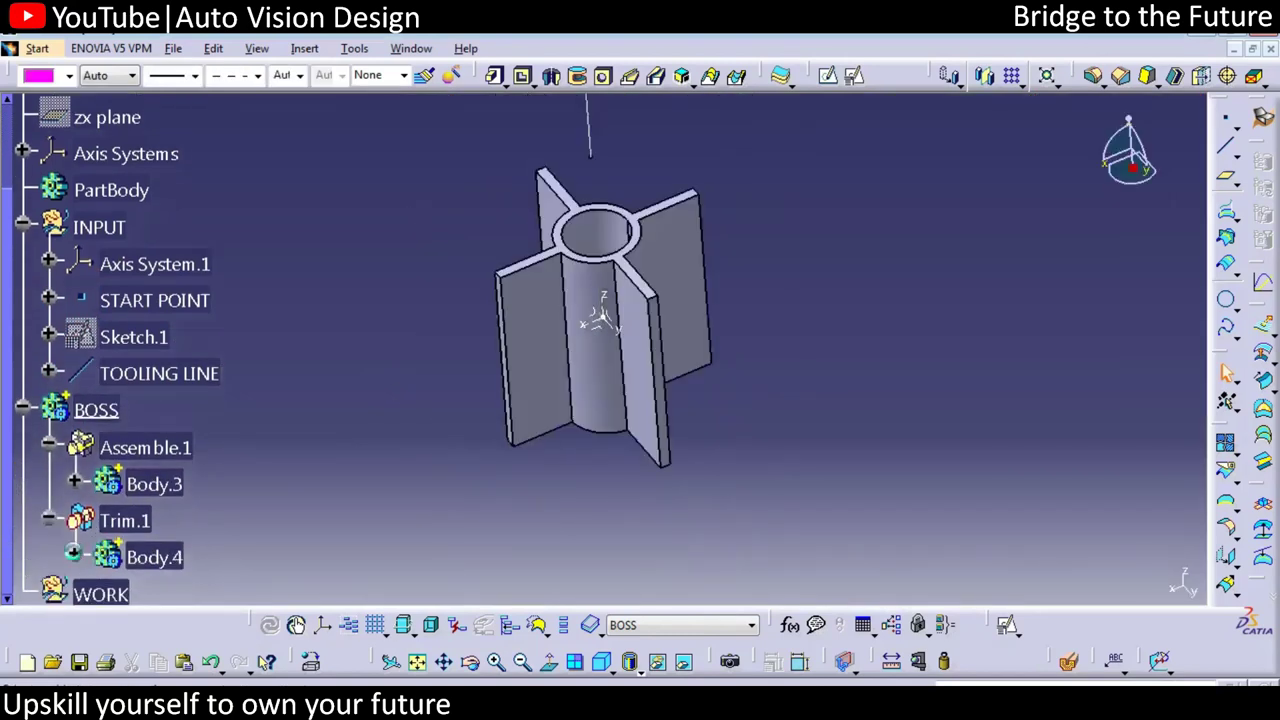
click(74, 567)
right_click(185, 518)
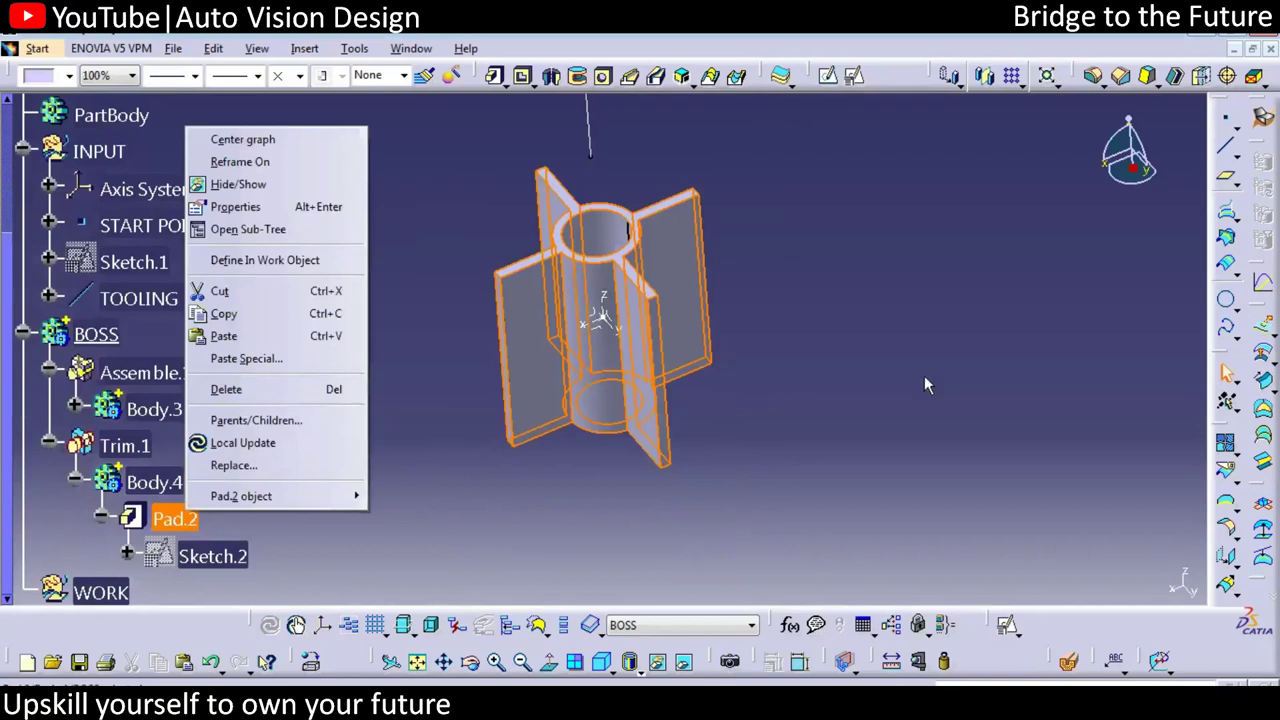
click(264, 260)
click(1146, 75)
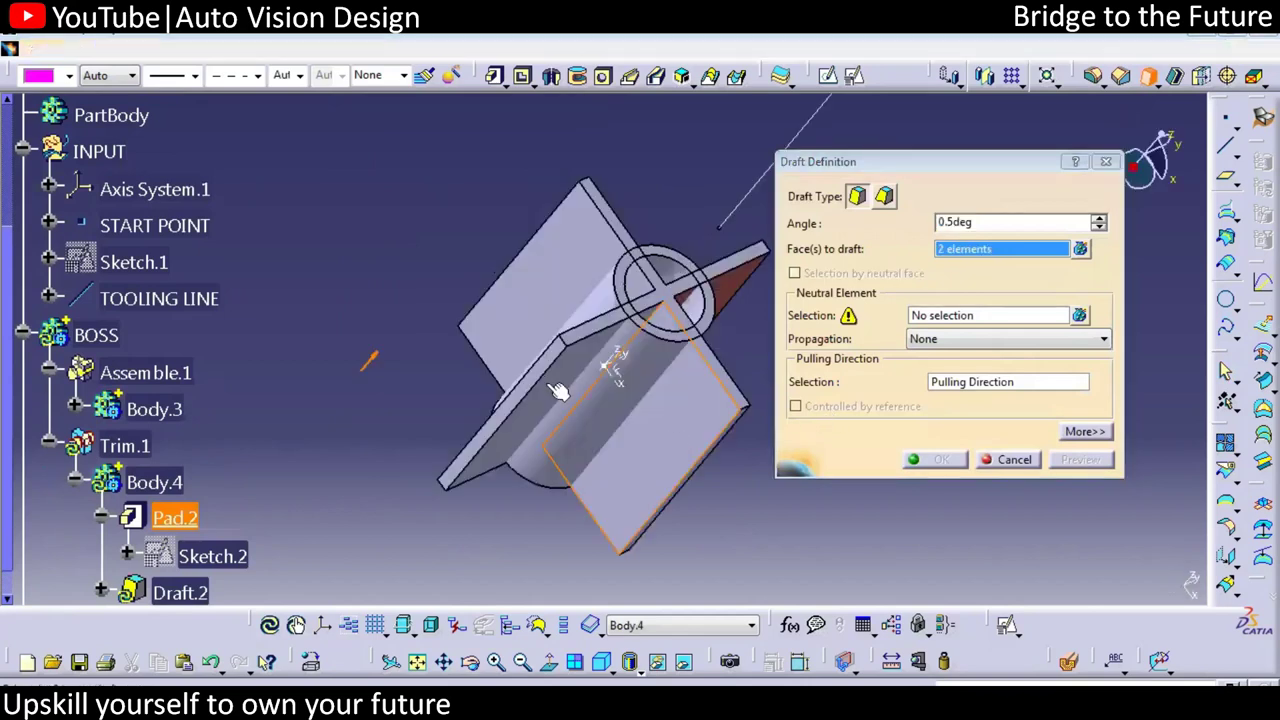
click(688, 406)
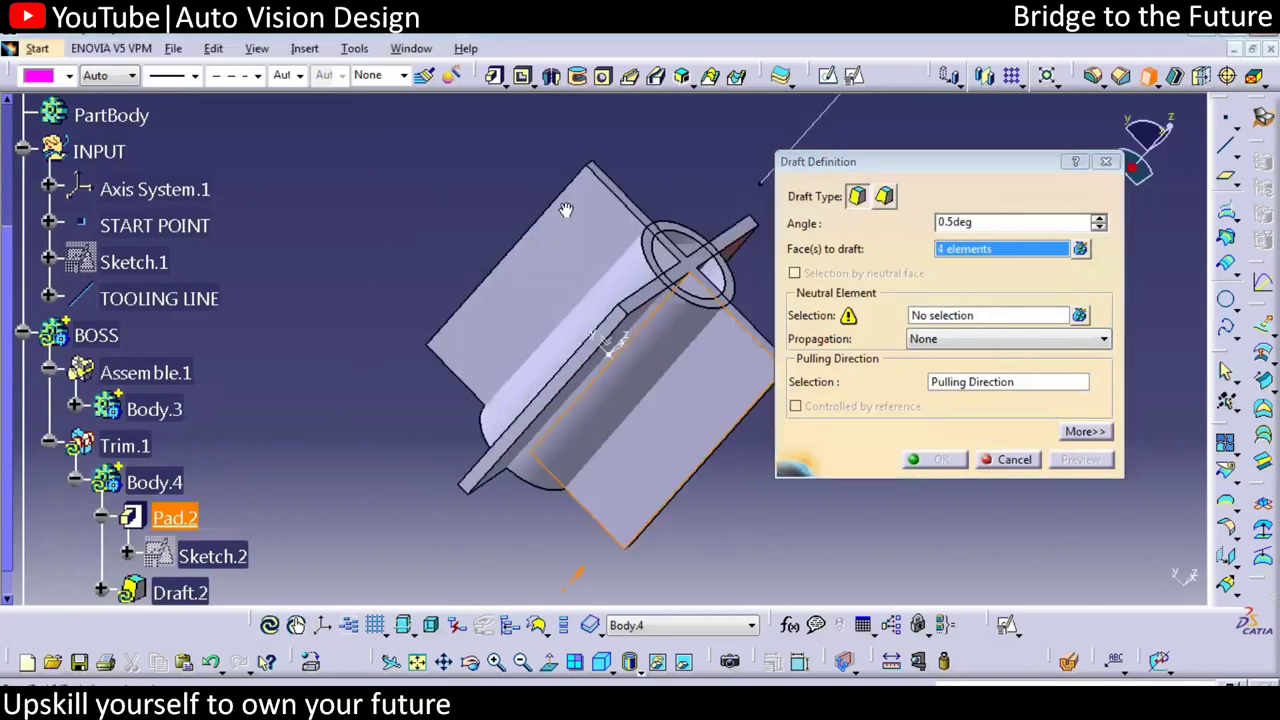
click(569, 287)
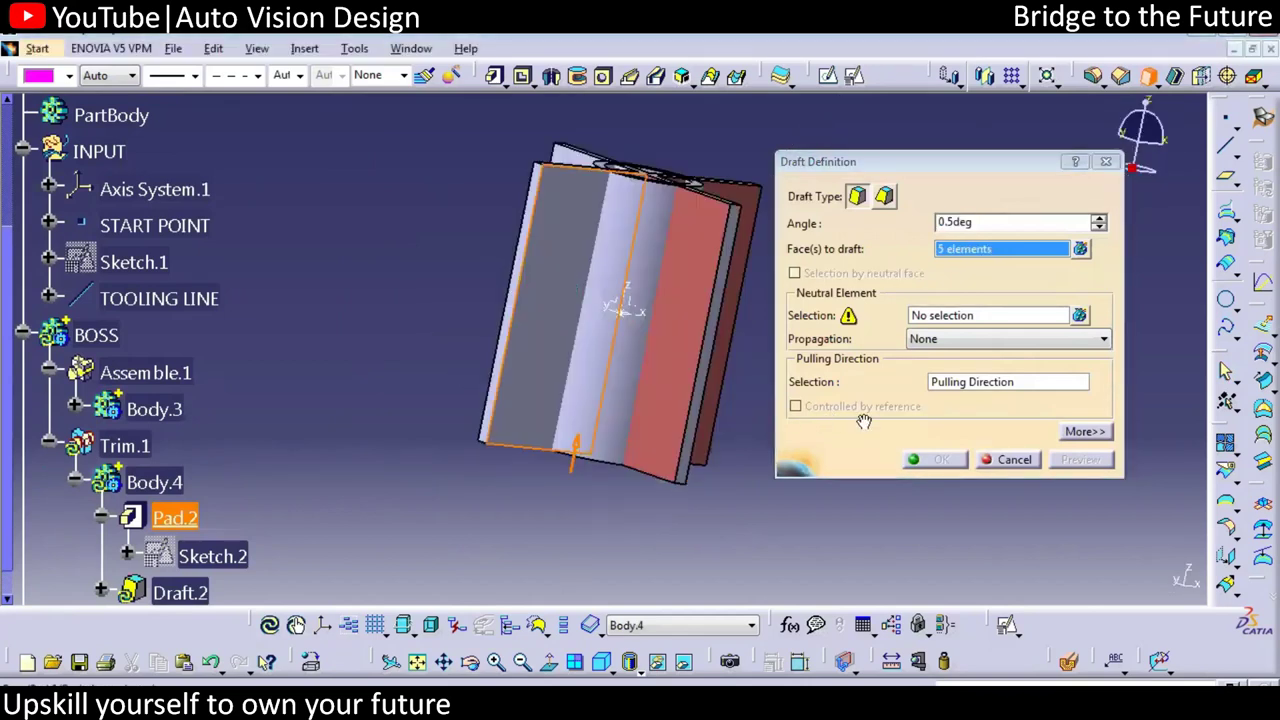
click(700, 312)
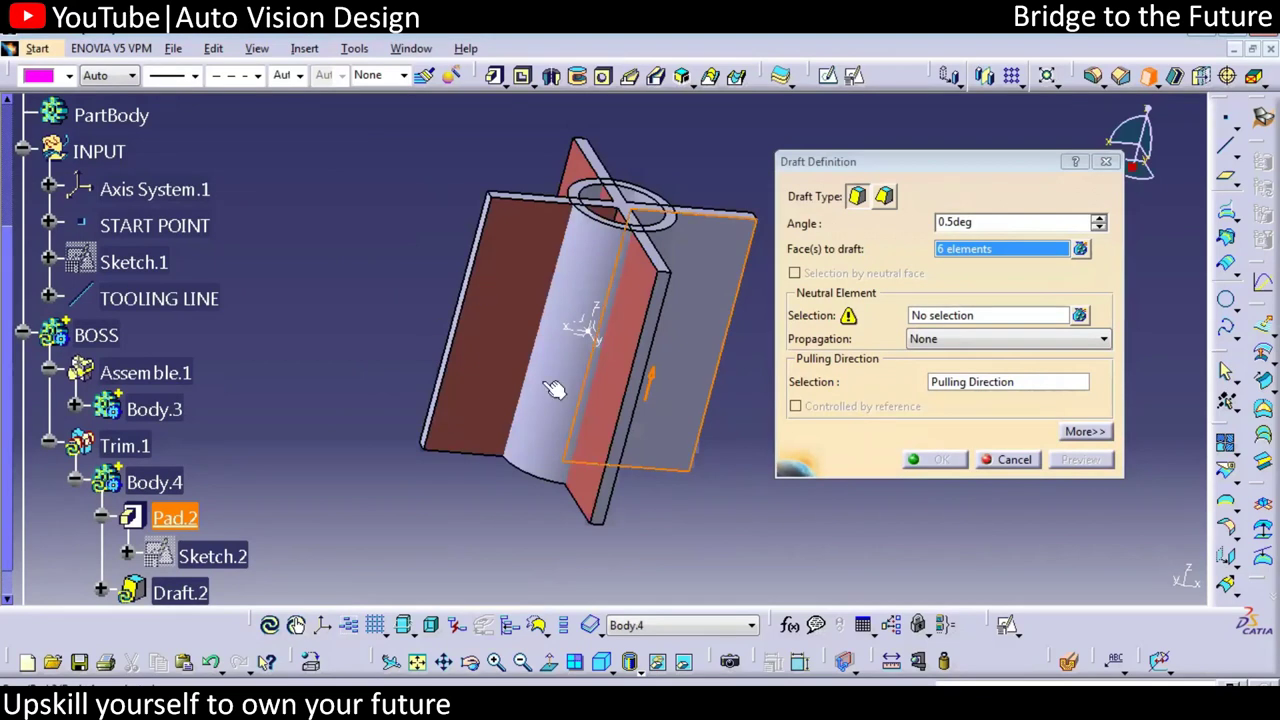
Apply the draft with the XY plane of Axis System.1 as neutral element and TOOLING LINE as pulling direction.
click(934, 316)
middle_drag(640, 440, 627, 318)
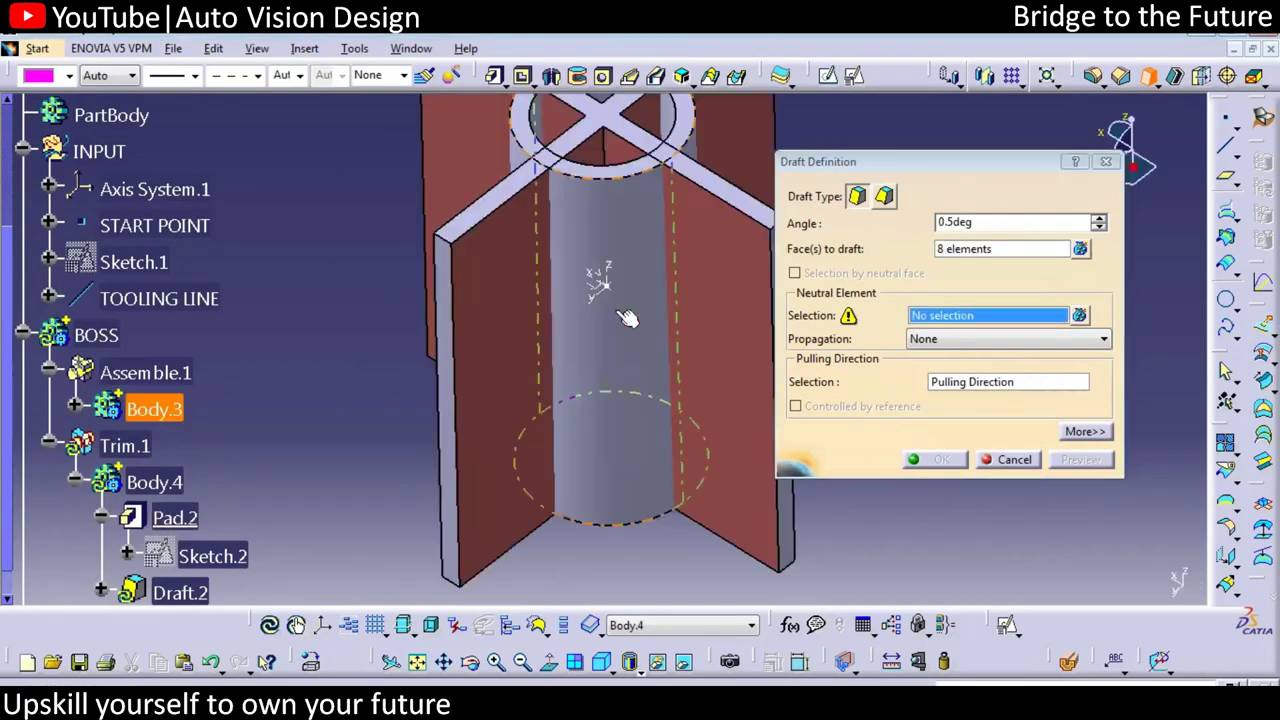
click(591, 286)
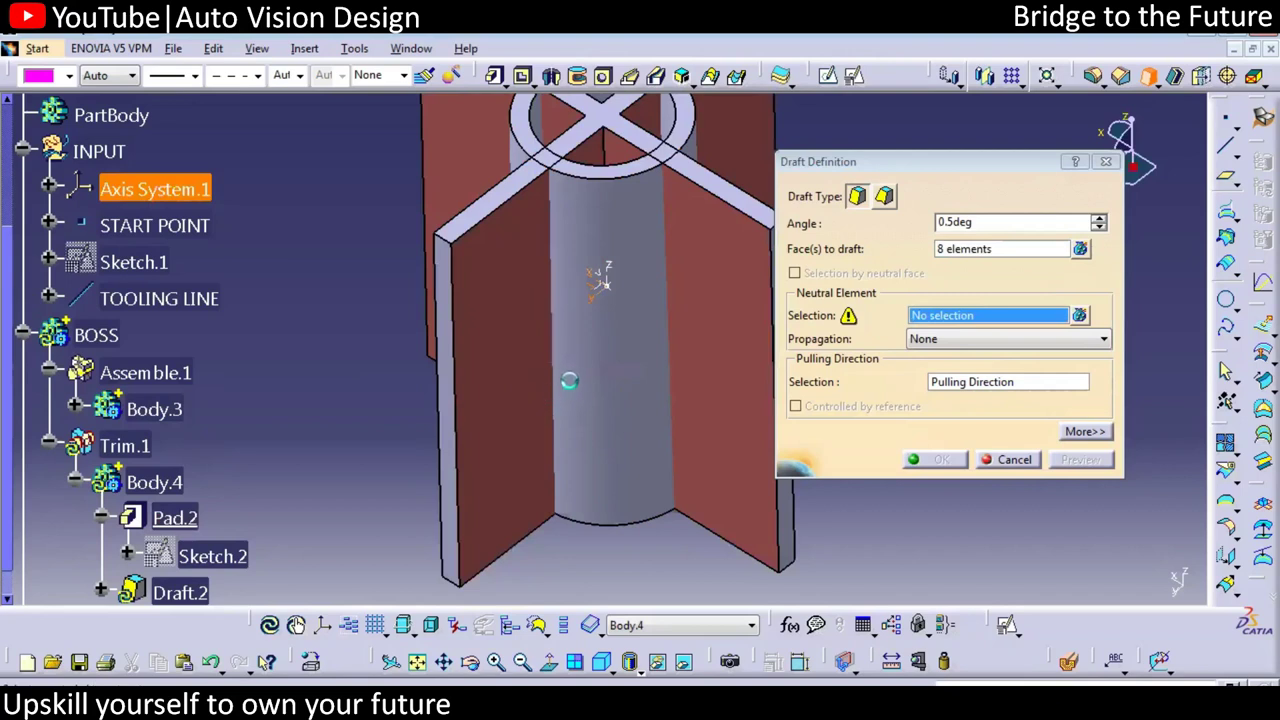
click(1082, 461)
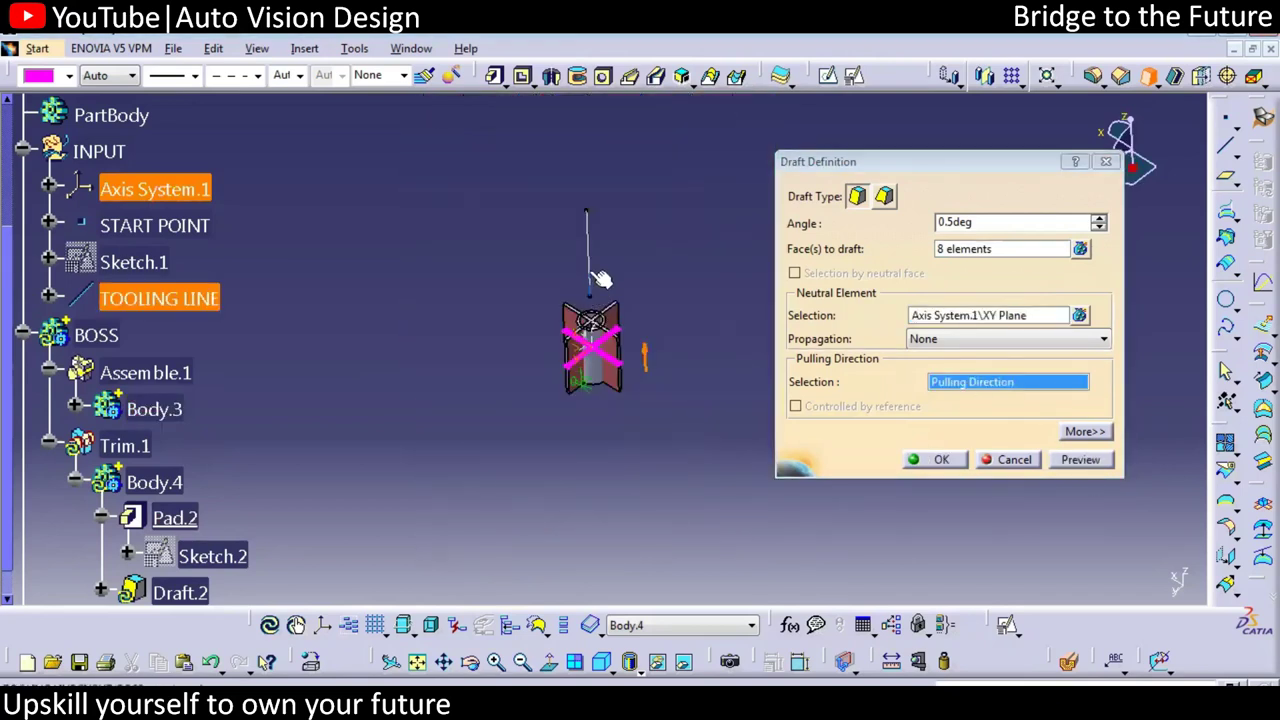
click(589, 259)
click(928, 460)
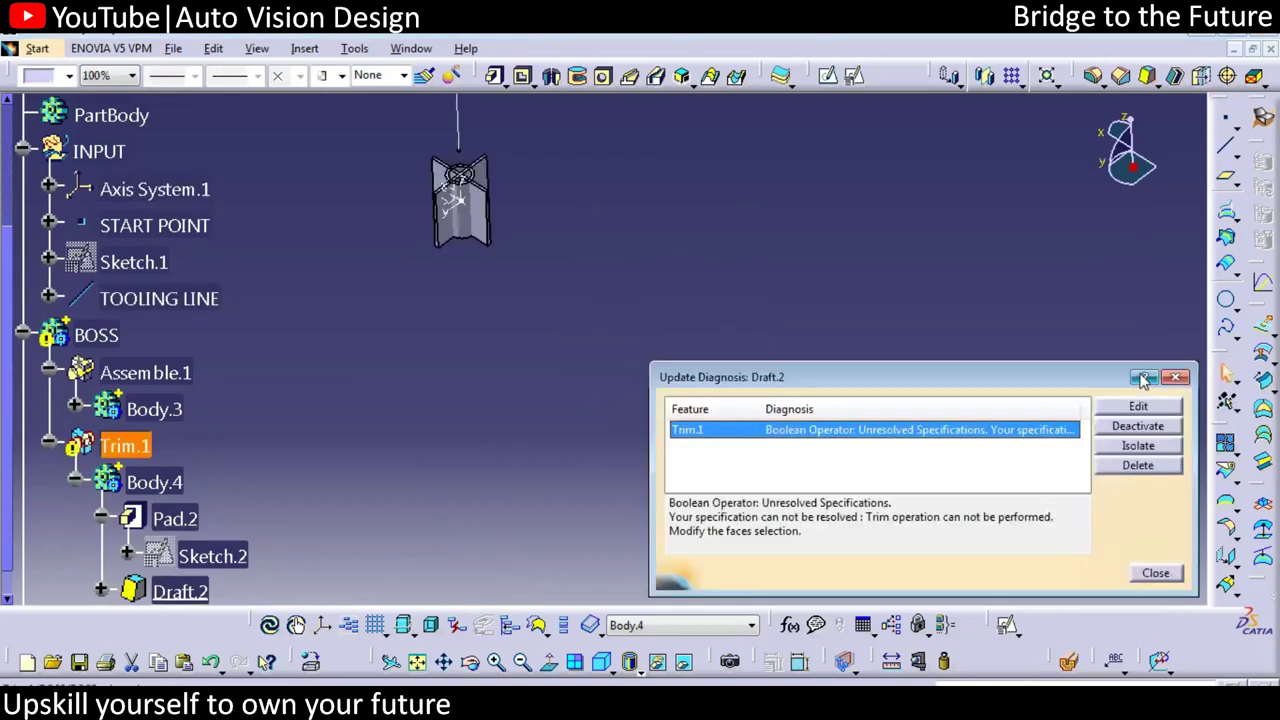
click(1174, 378)
Start another draft and select the outer end faces of the four ribs as the faces to draft.
middle_drag(736, 312, 848, 220)
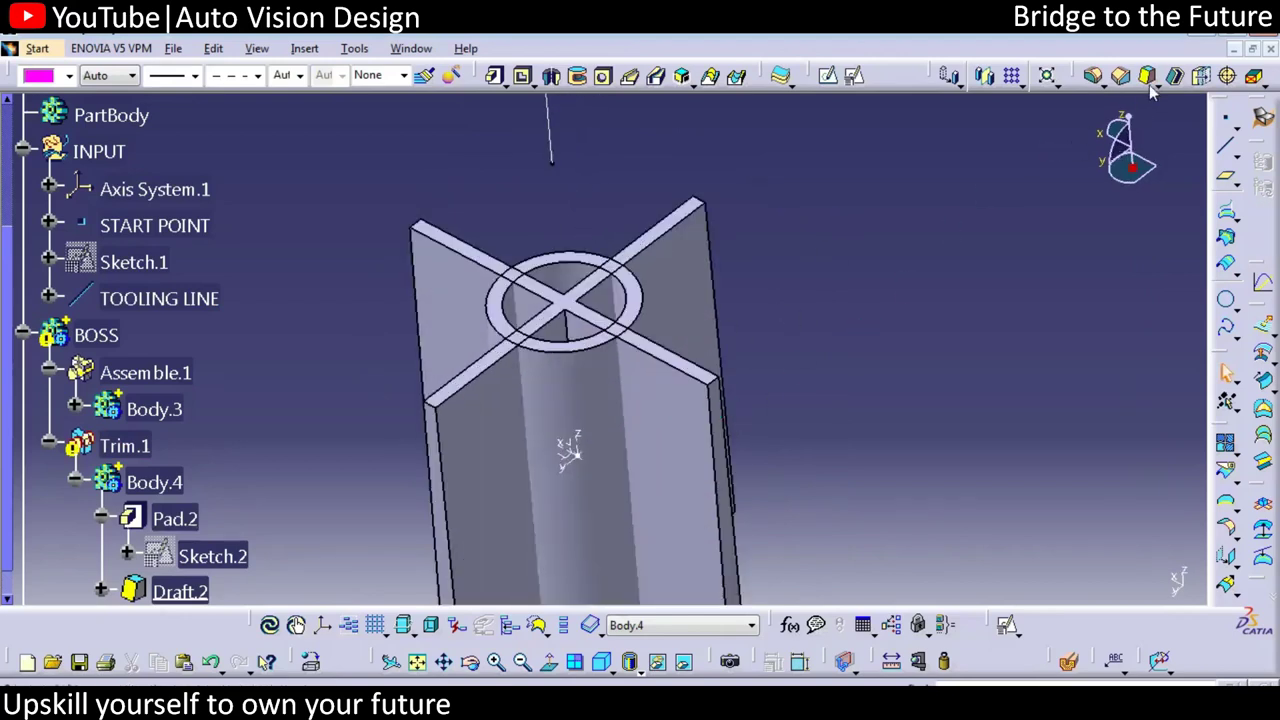
click(718, 404)
middle_drag(439, 437, 526, 357)
click(517, 350)
click(526, 474)
middle_drag(526, 474, 412, 470)
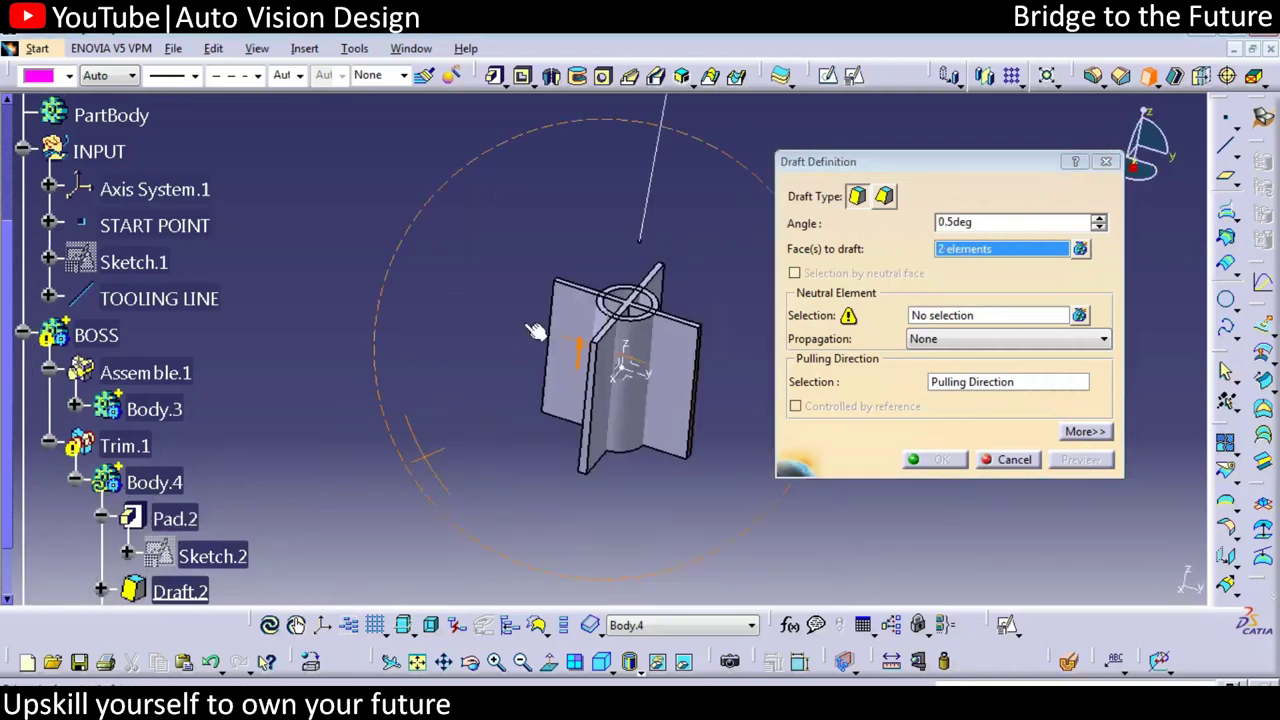
middle_drag(536, 332, 577, 411)
click(567, 400)
middle_drag(491, 449, 505, 330)
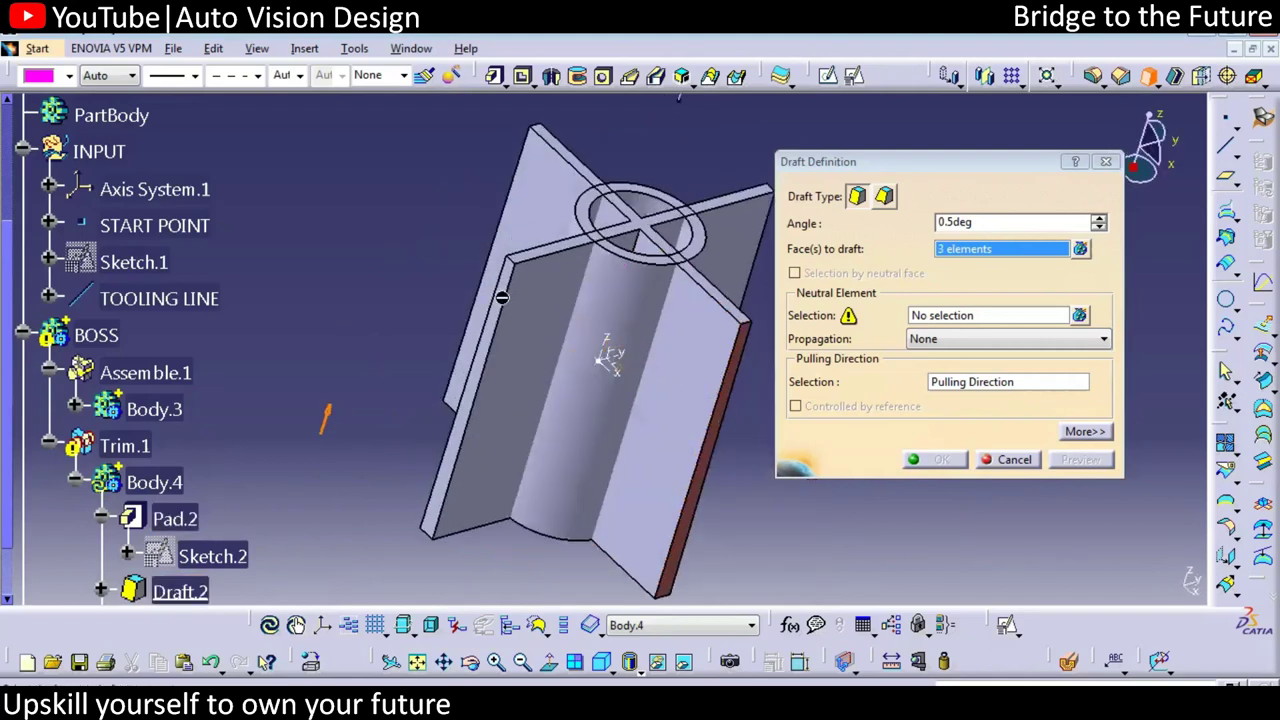
click(502, 297)
middle_drag(502, 297, 985, 222)
Set the draft angle to 15 deg with the ribs' bottom face as neutral element, and preview the draft.
triple_click(1000, 222)
text(15)
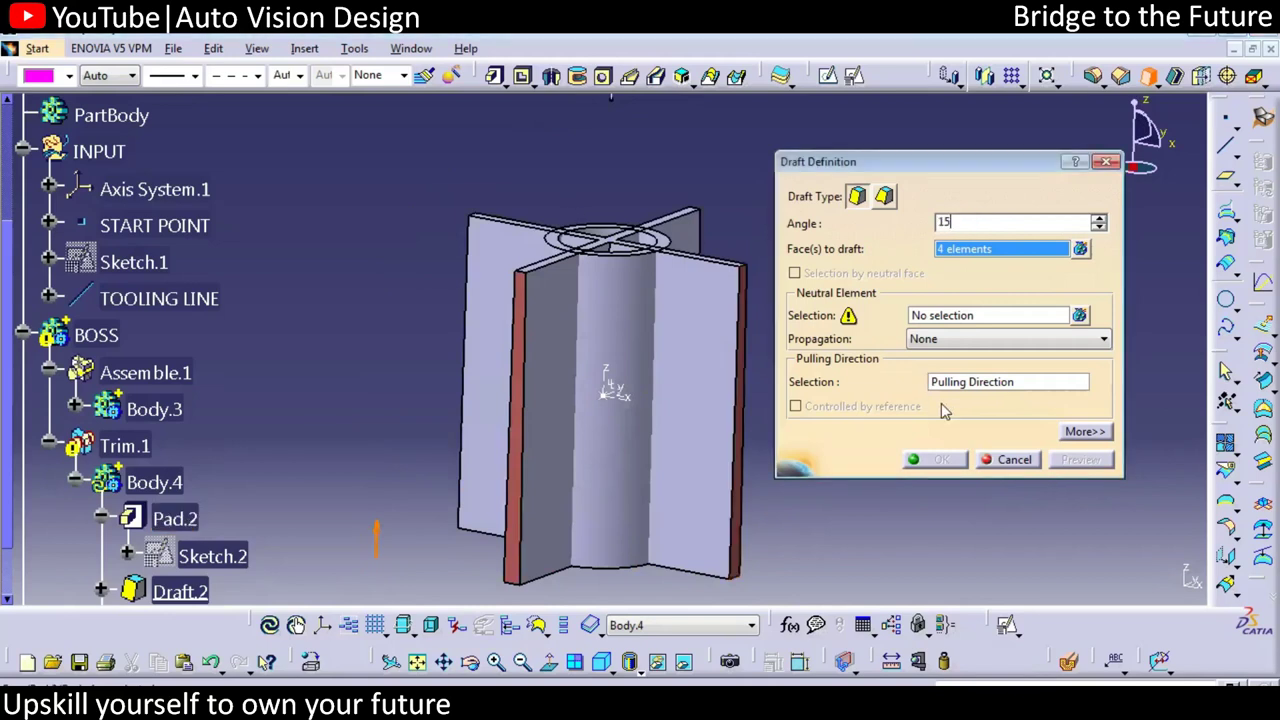
click(965, 318)
middle_drag(655, 402, 692, 437)
click(697, 418)
middle_drag(630, 370, 613, 635)
click(1090, 466)
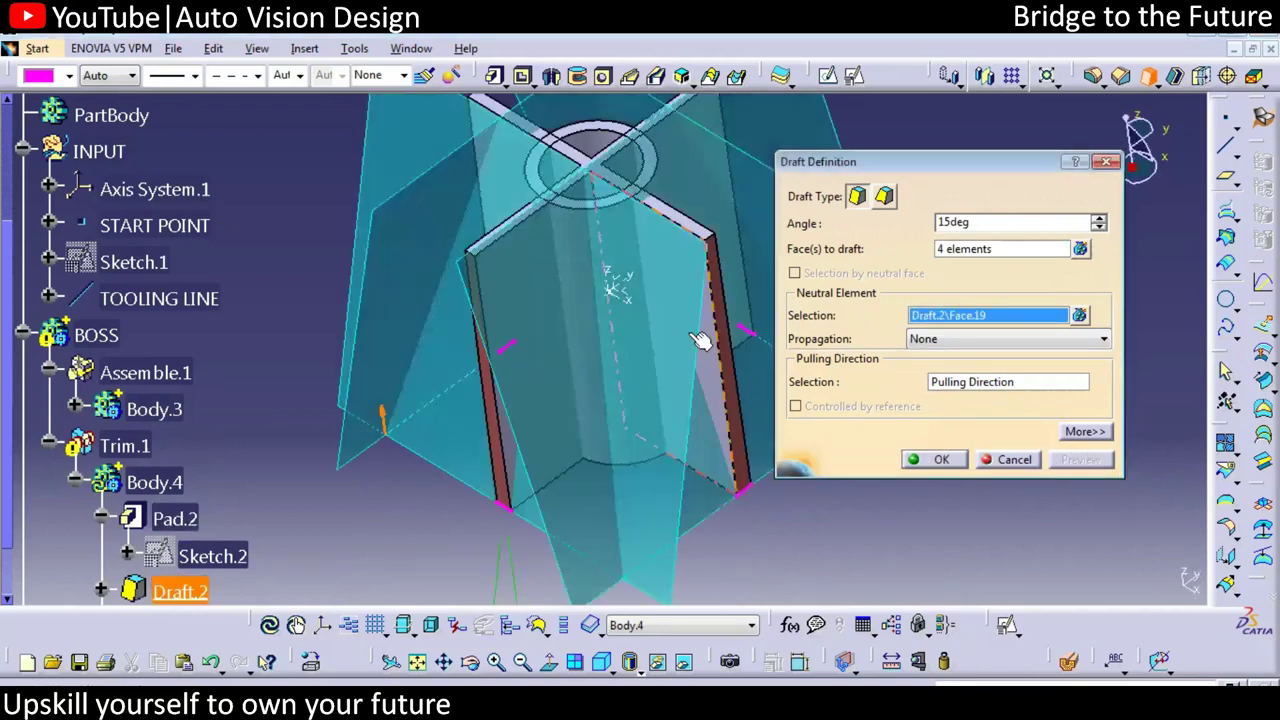
middle_drag(669, 277, 748, 345)
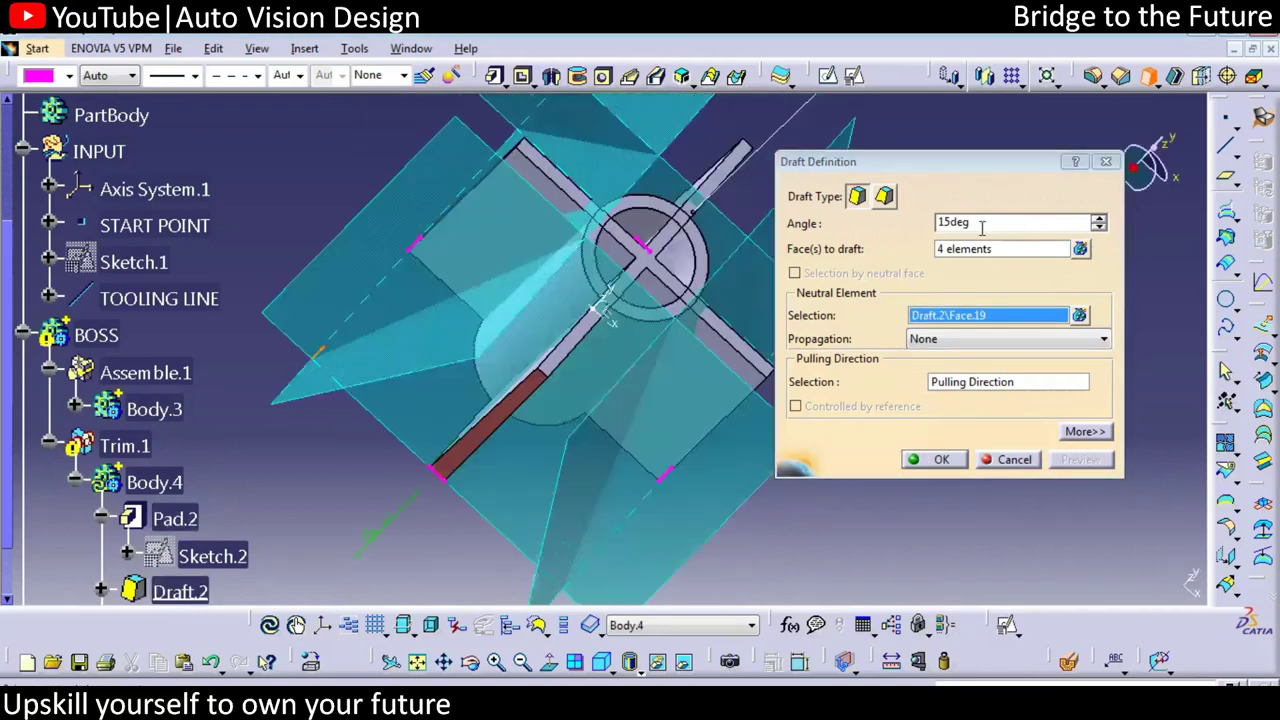
middle_drag(513, 386, 515, 403)
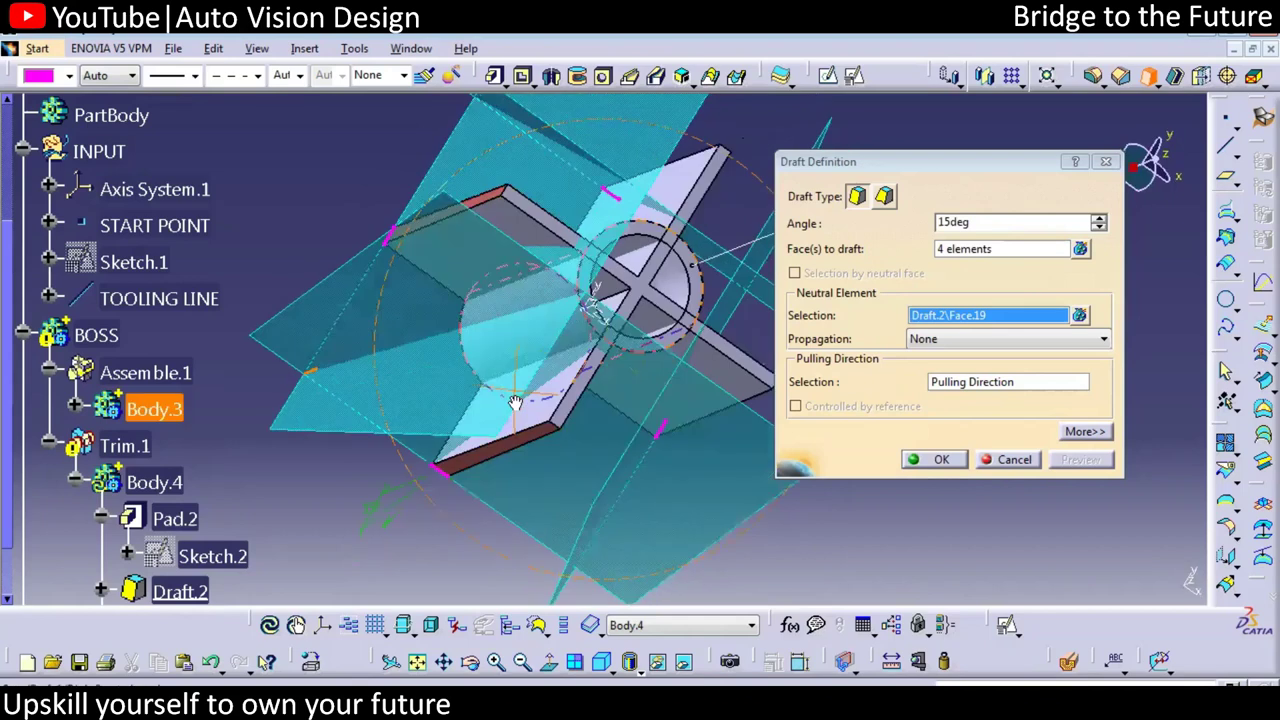
Try draft angles of 20 deg and 17 deg on the rib end faces and preview each.
double_click(952, 223)
text(20)
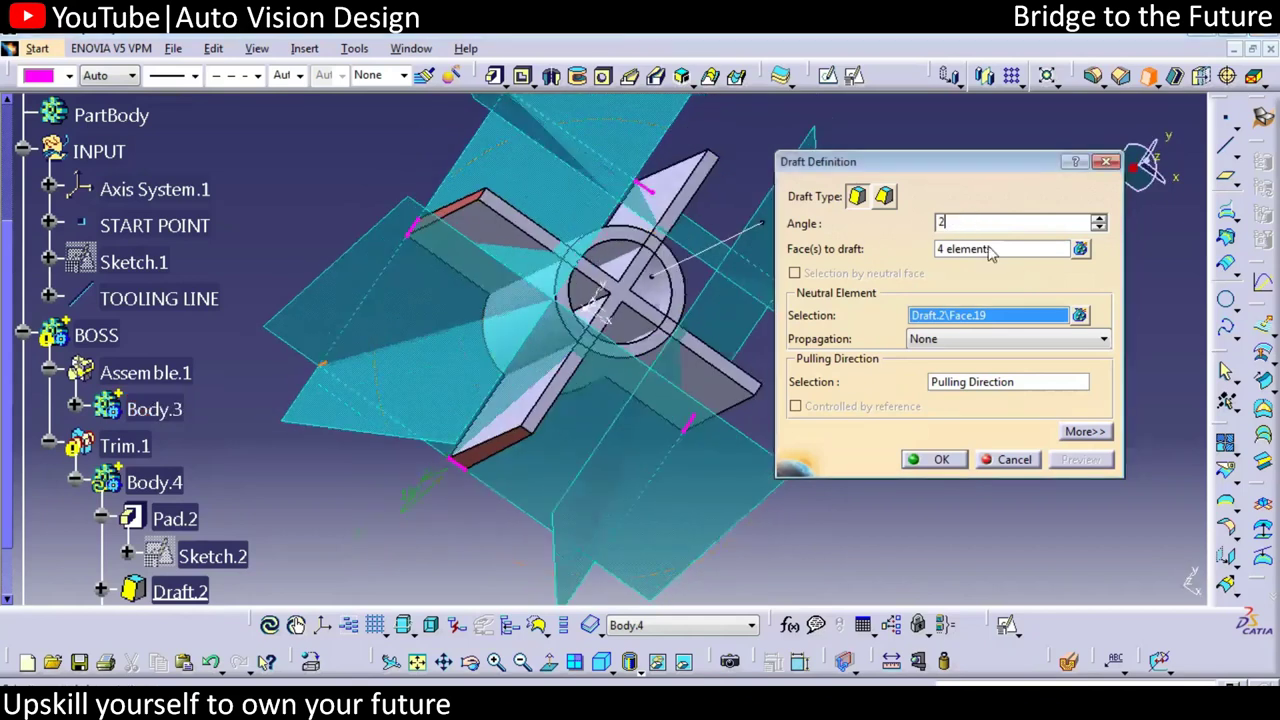
click(993, 250)
click(1080, 460)
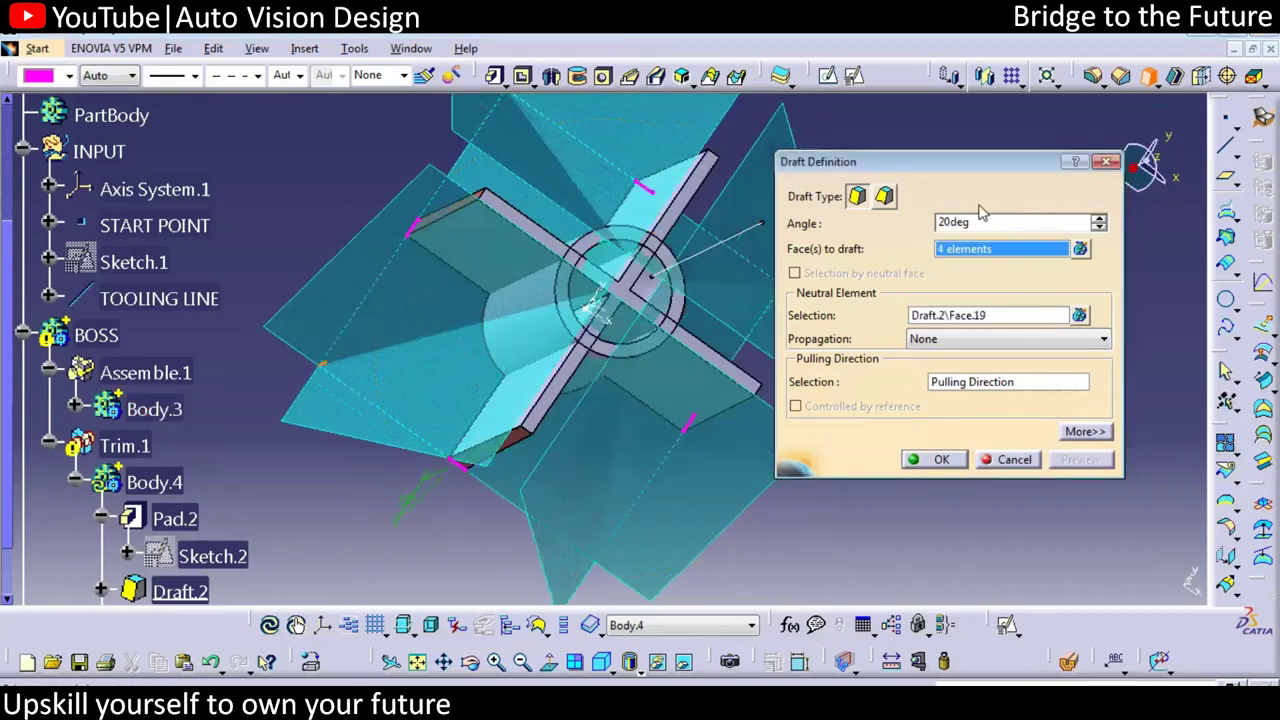
drag(983, 224, 722, 227)
text(17)
key(Tab)
click(1088, 460)
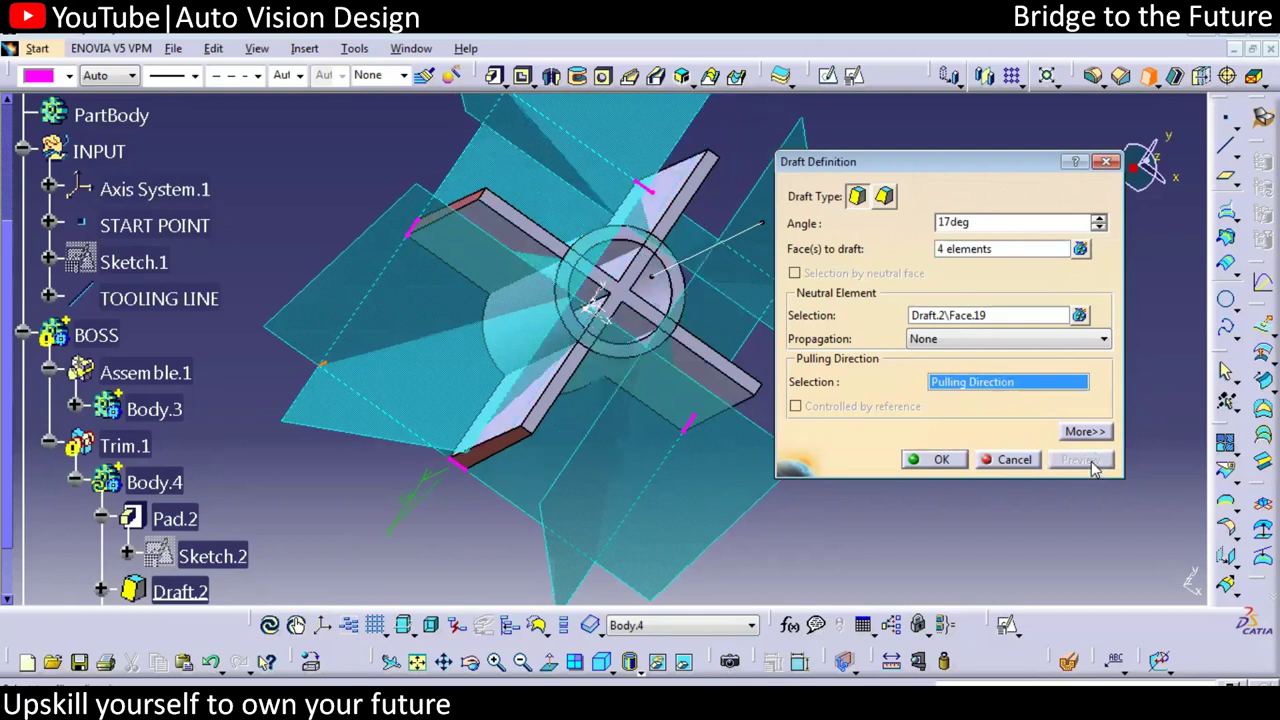
Set the draft angle to 15 deg, apply the draft and dismiss the update diagnosis for Trim.1.
double_click(995, 223)
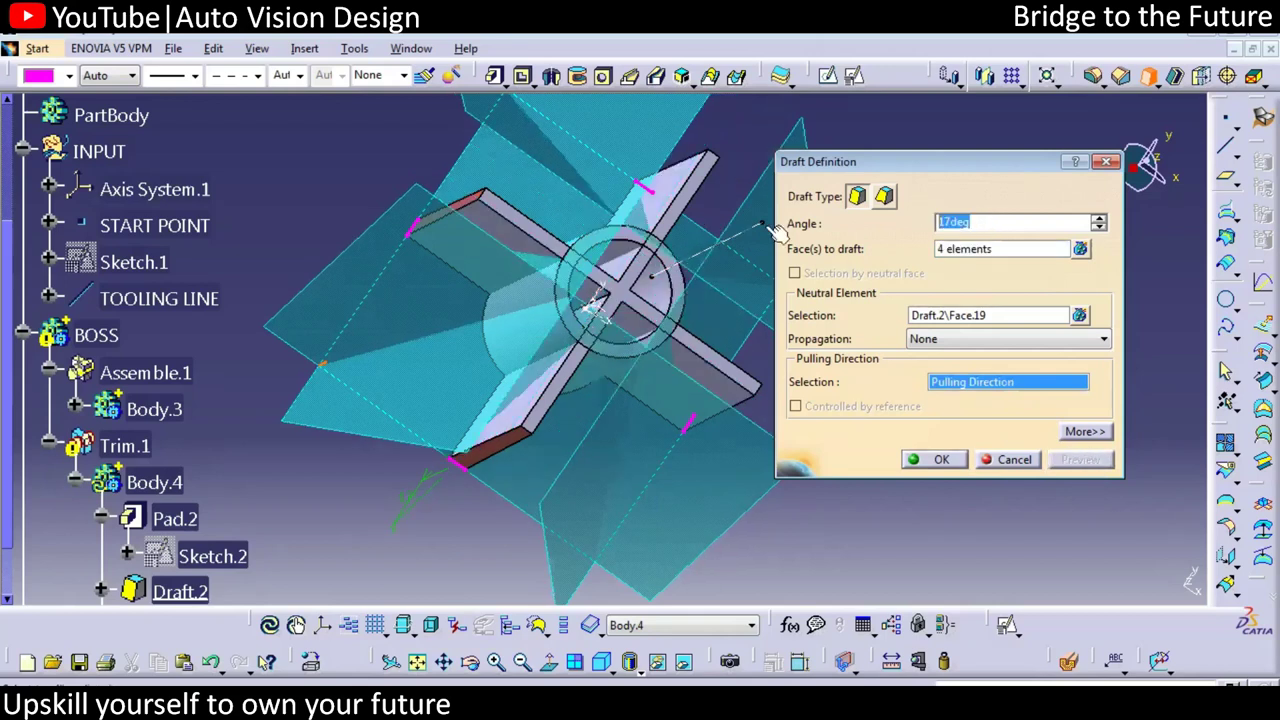
text(15)
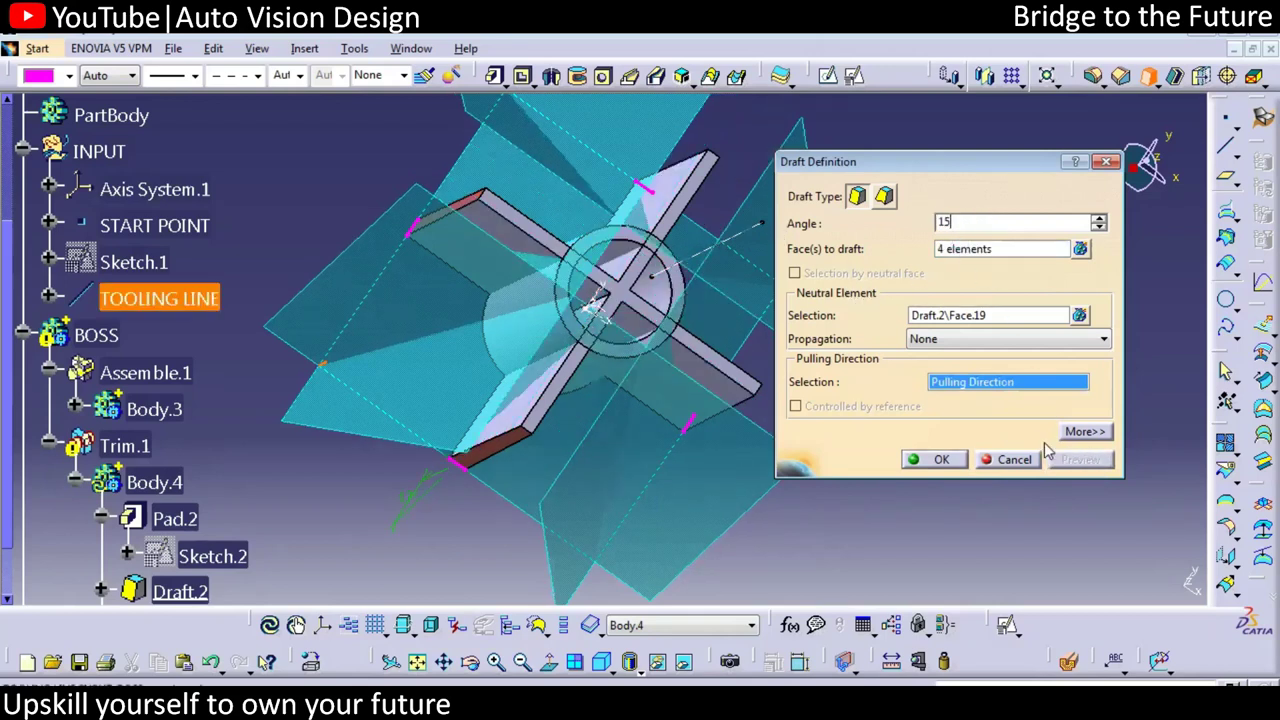
click(1080, 460)
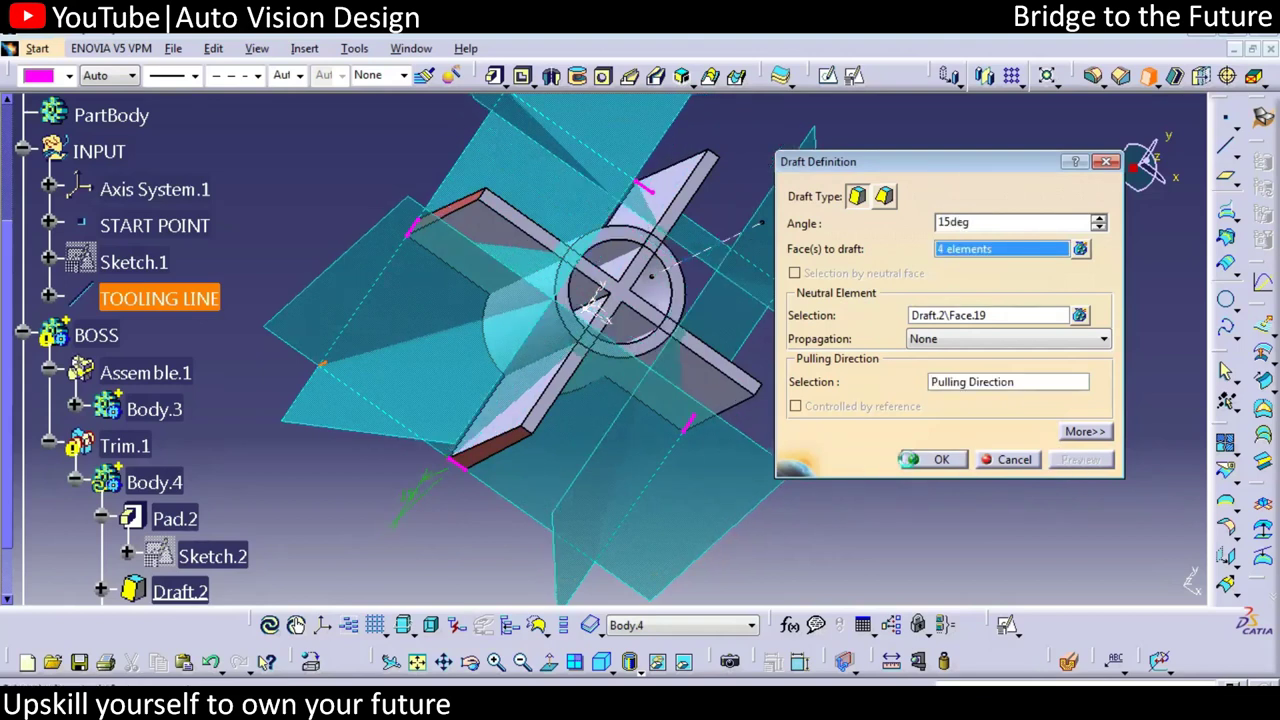
click(932, 459)
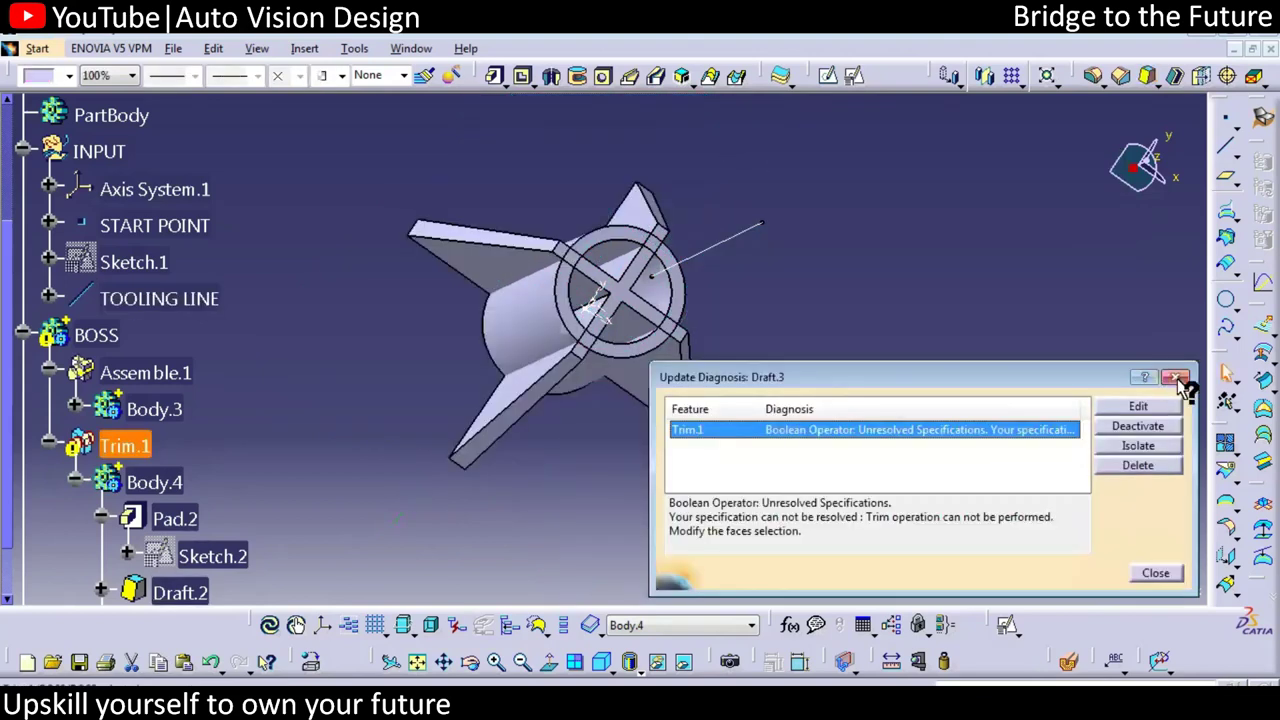
click(1176, 378)
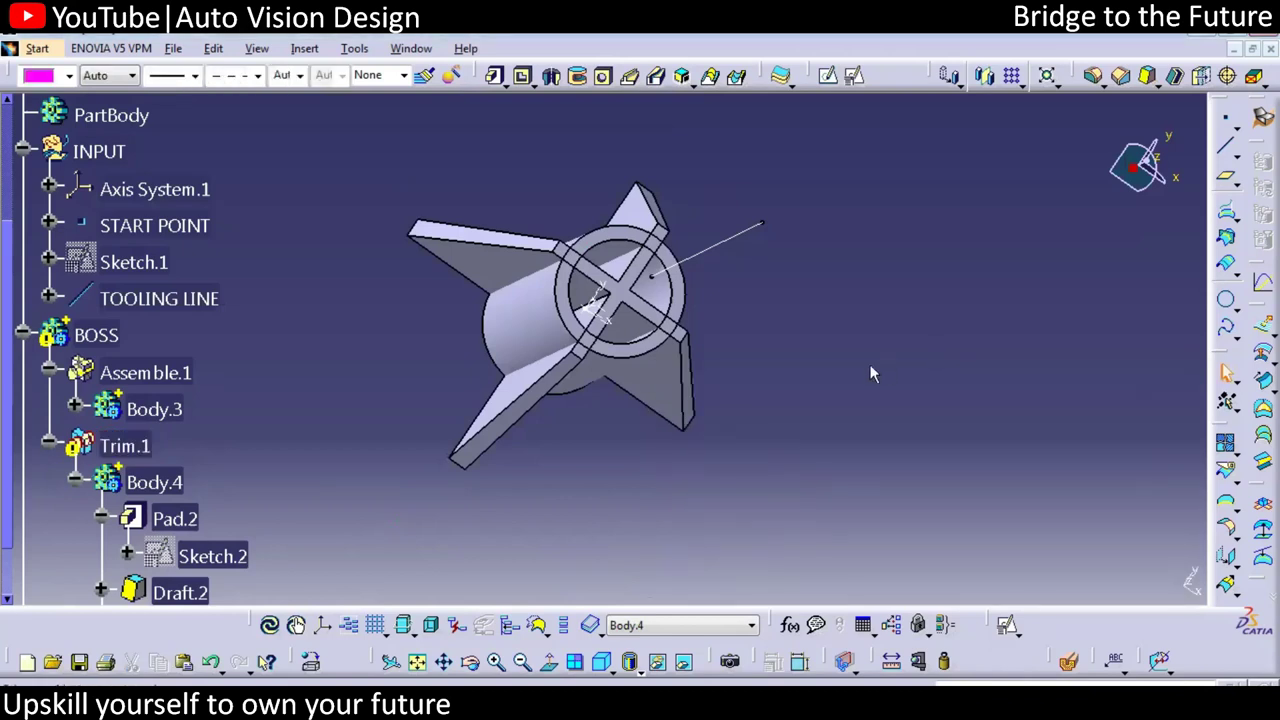
Redefine Trim.1 by clearing its face to remove and choosing the rib cross face inside the boss bore instead.
double_click(118, 444)
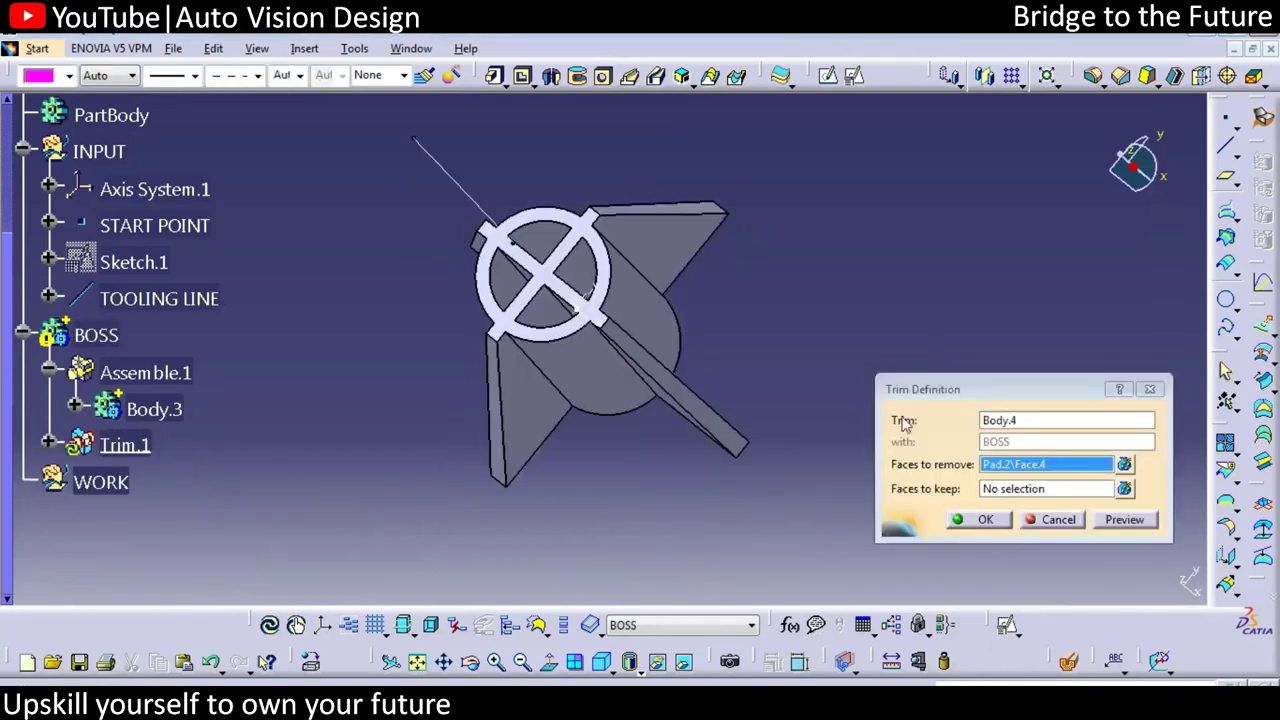
click(1124, 464)
click(1071, 435)
click(1003, 467)
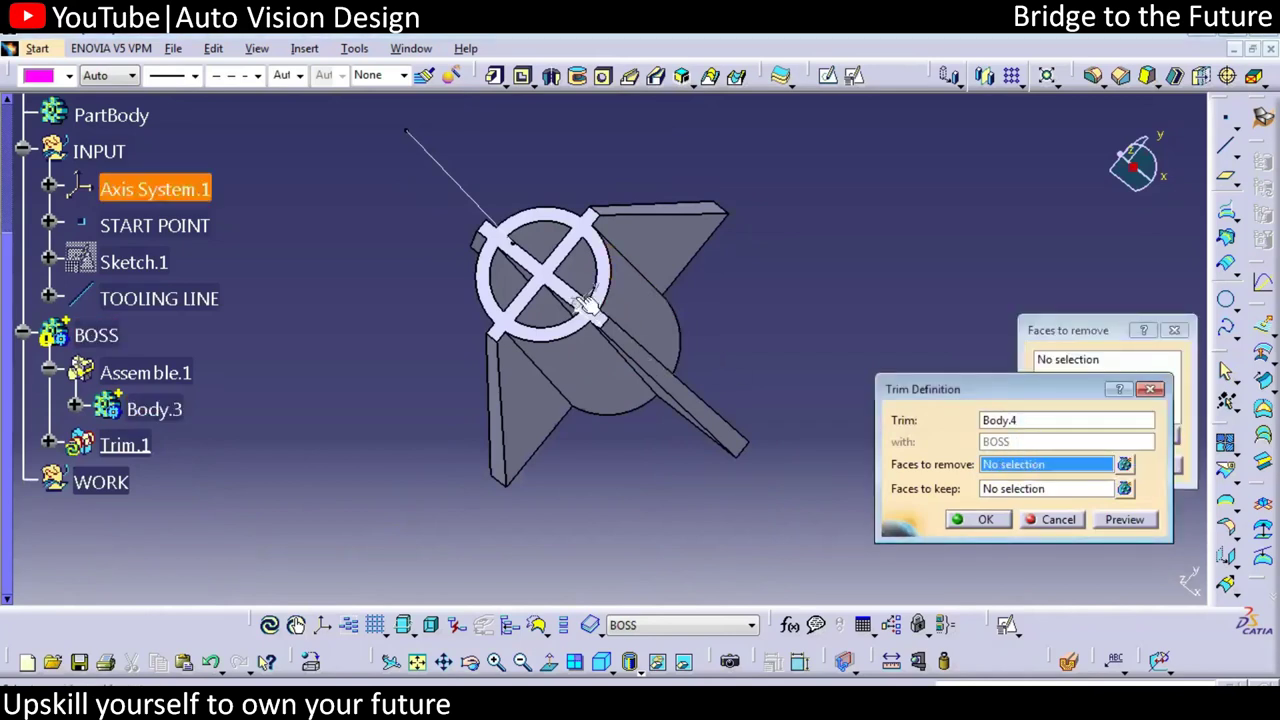
click(587, 280)
click(990, 519)
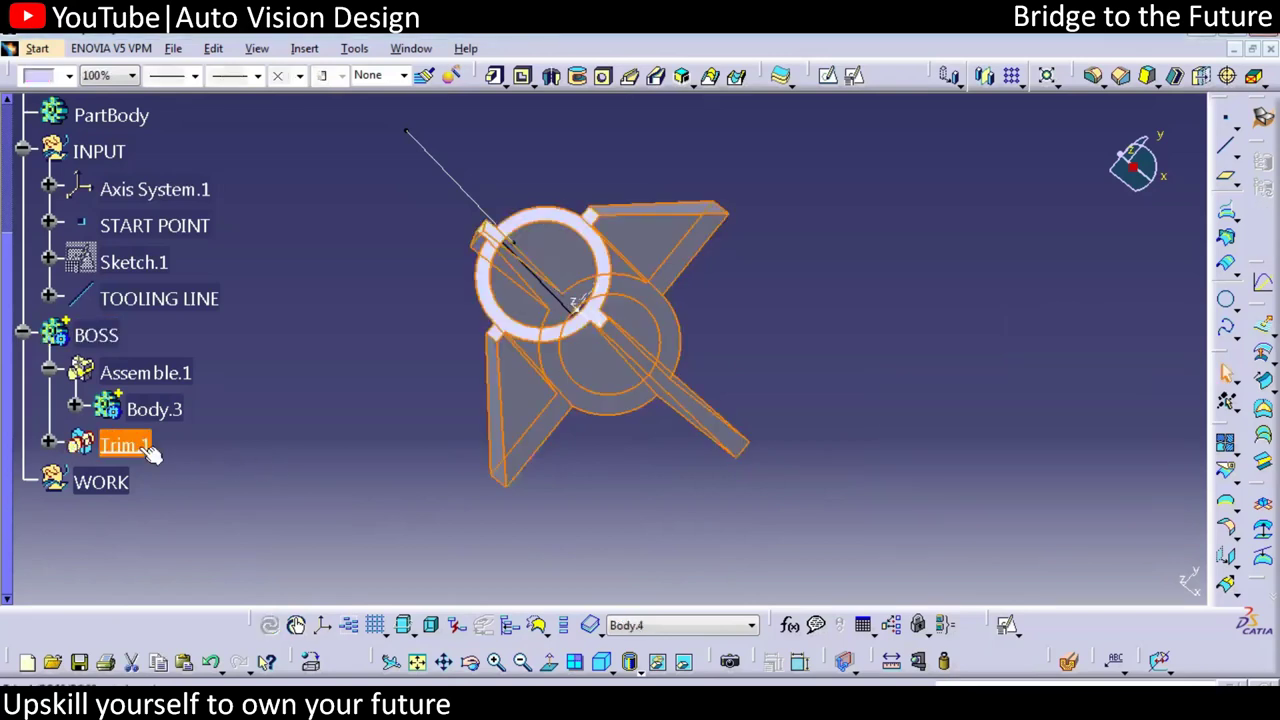
Fillet the outer top edges of the four ribs with a 1 mm radius.
middle_drag(494, 420, 578, 425)
click(1092, 76)
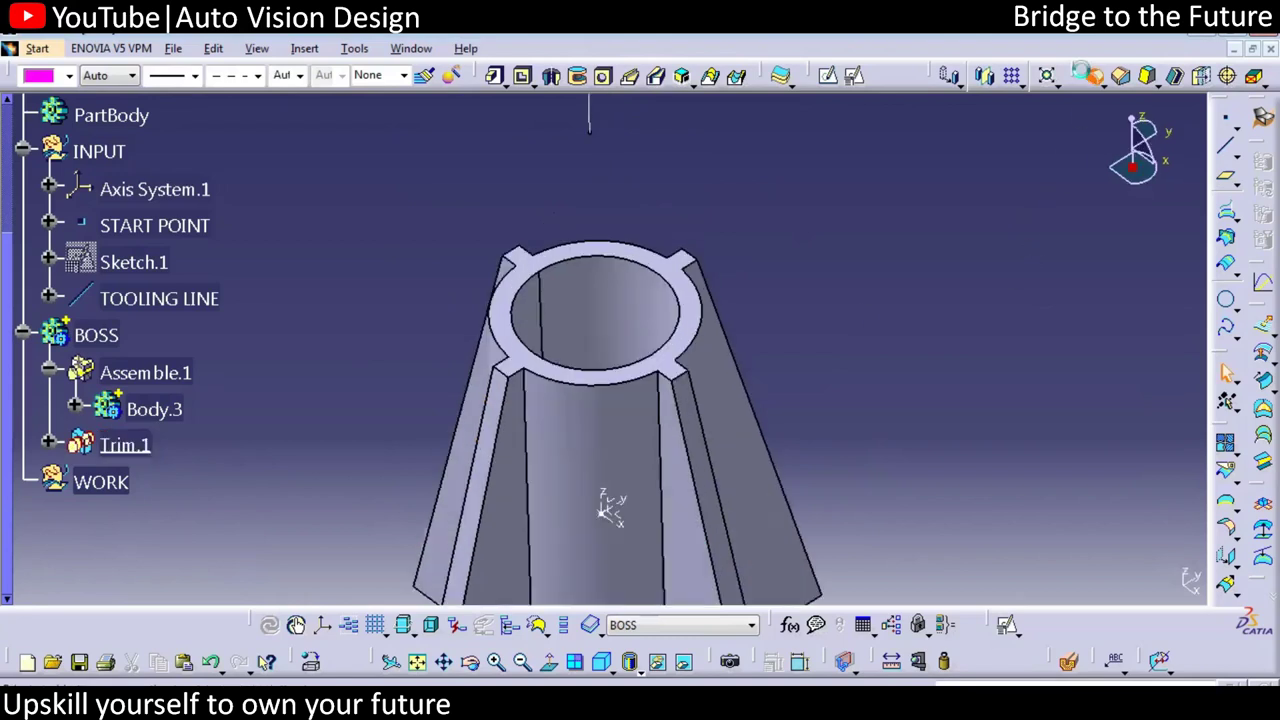
click(700, 258)
text(1)
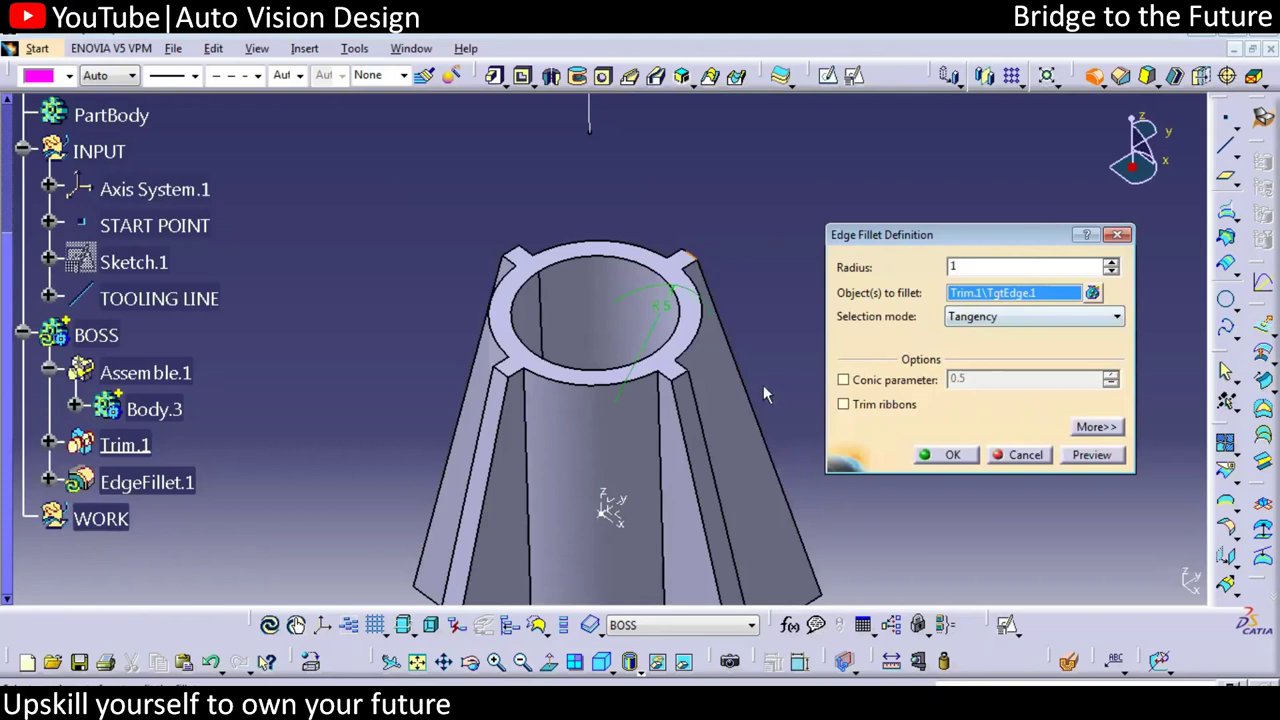
click(512, 376)
click(522, 258)
click(670, 370)
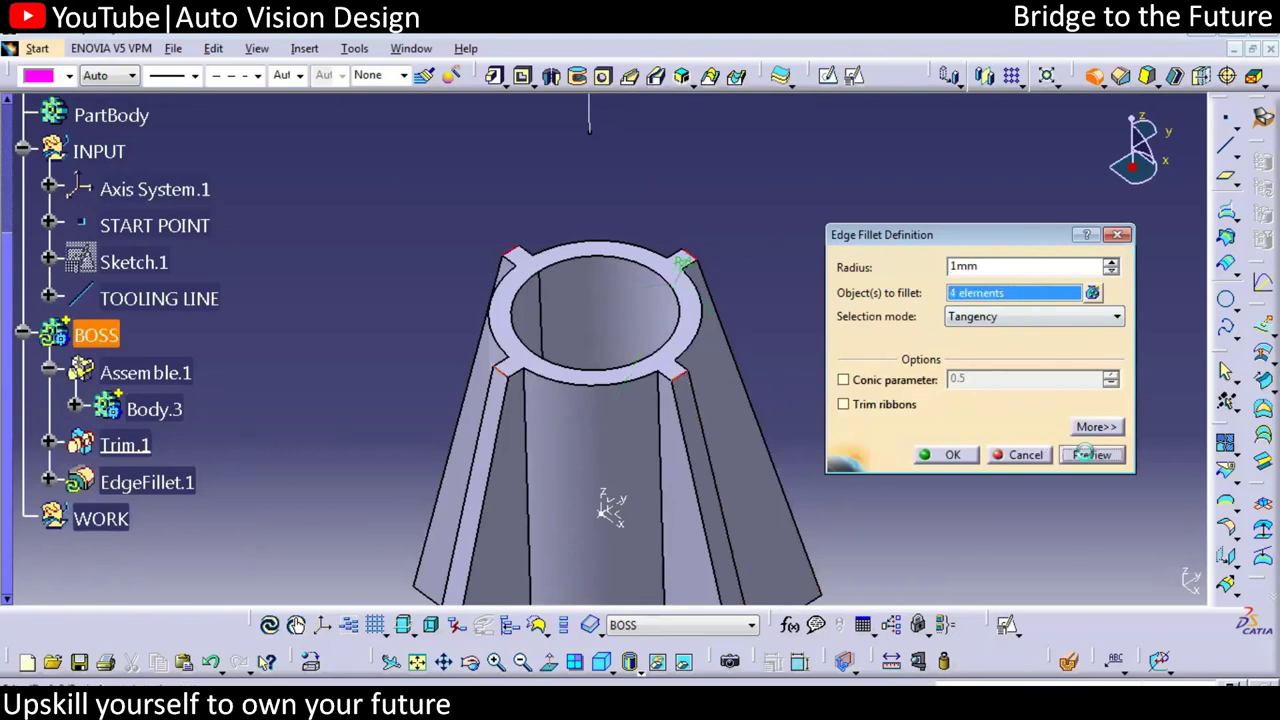
click(1090, 455)
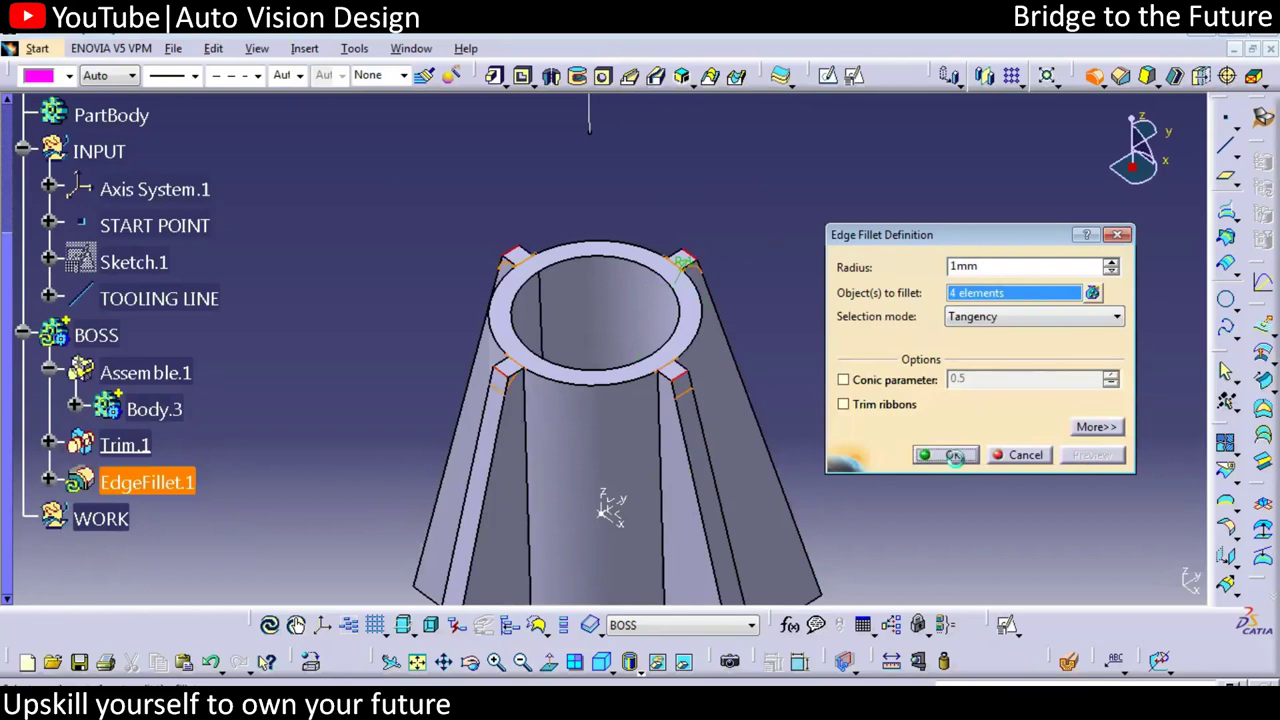
click(957, 457)
Set the angle of Draft.3, the draft on the rib end faces, to 13 deg.
middle_drag(899, 361, 841, 472)
middle_drag(714, 428, 705, 402)
click(49, 445)
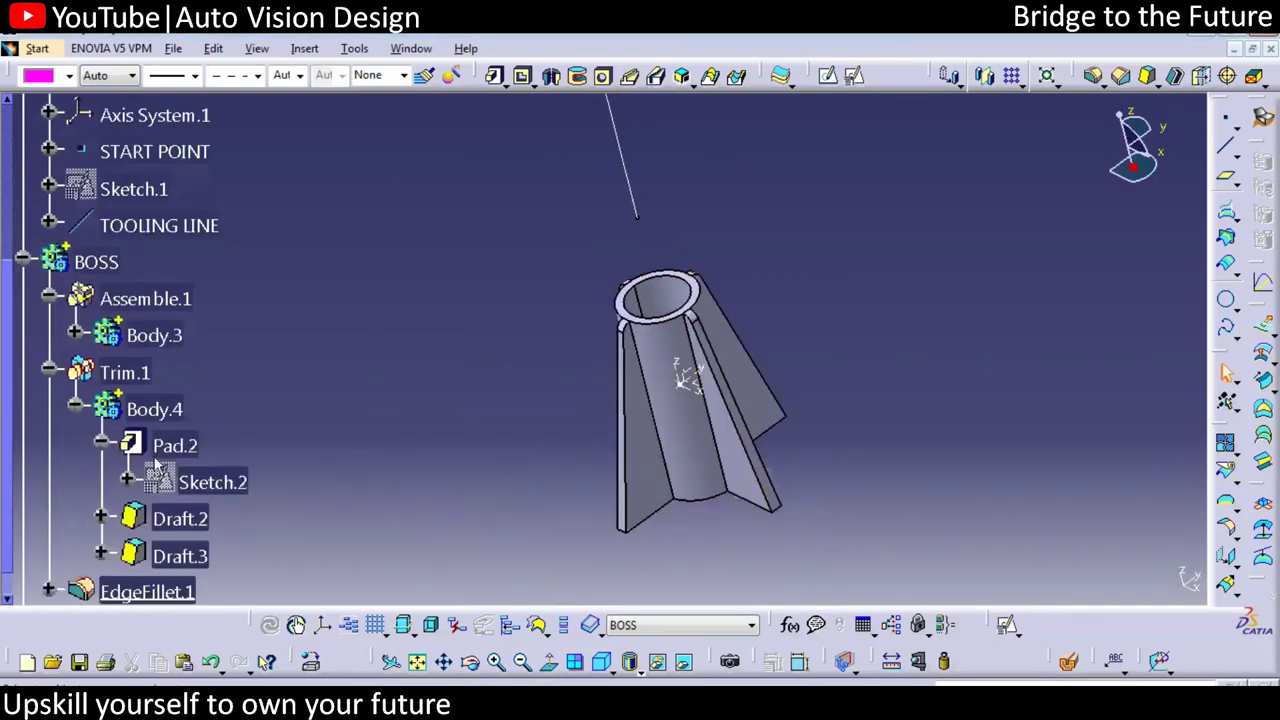
double_click(184, 517)
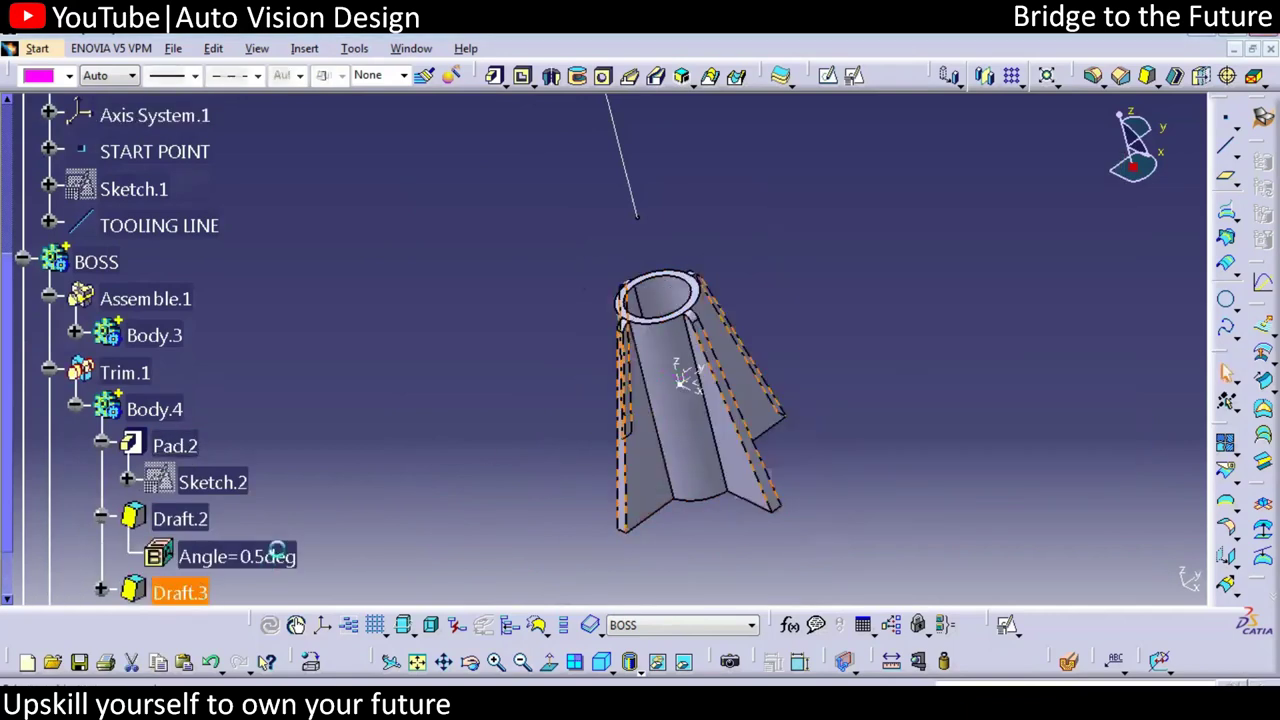
text(13)
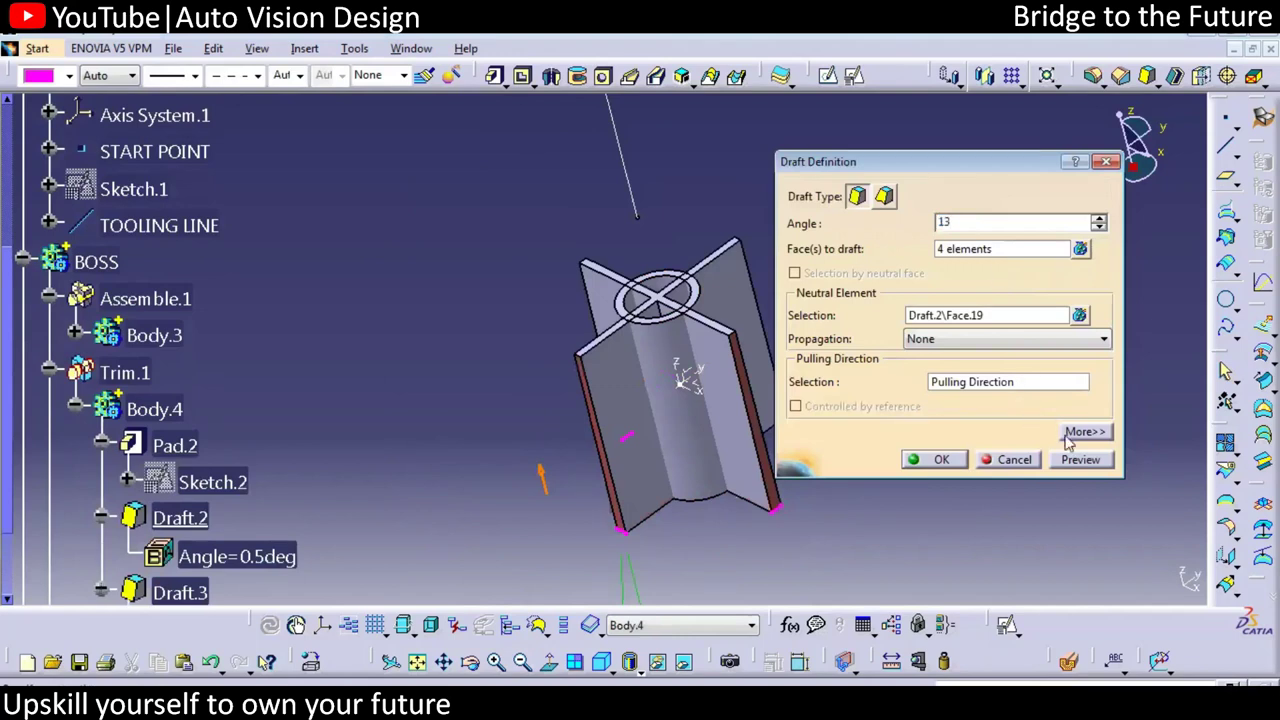
click(1078, 459)
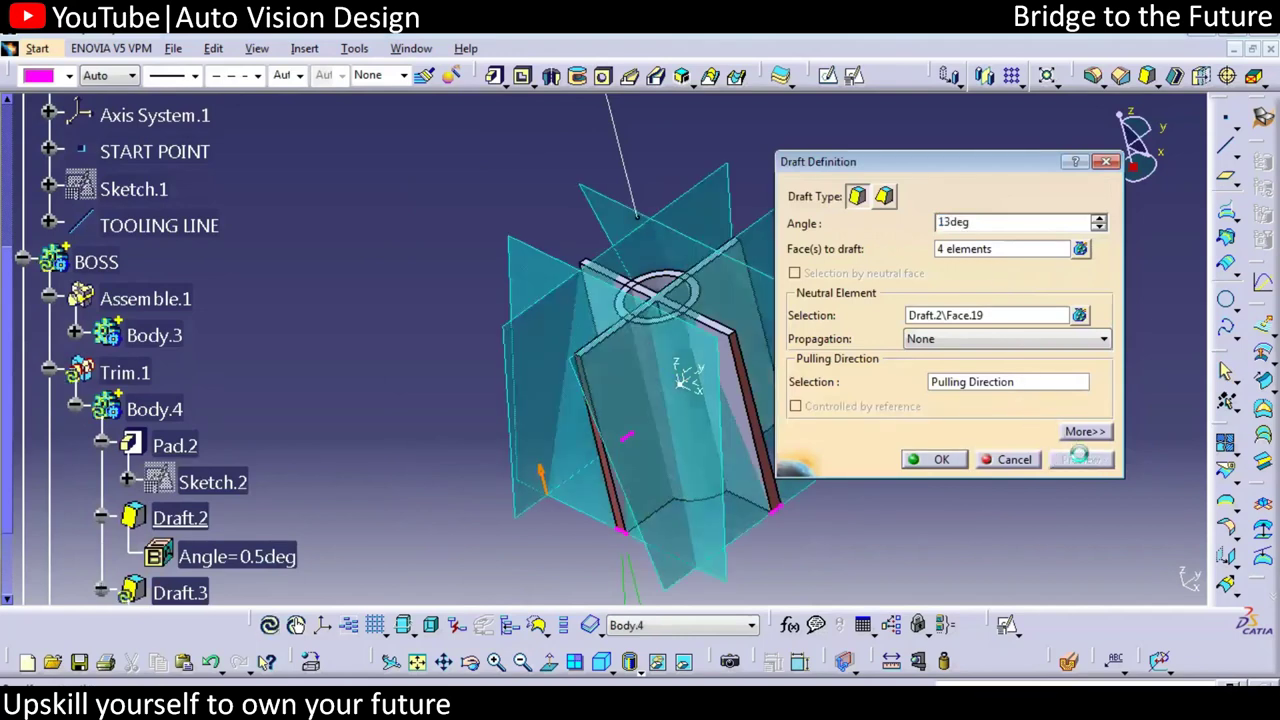
click(941, 461)
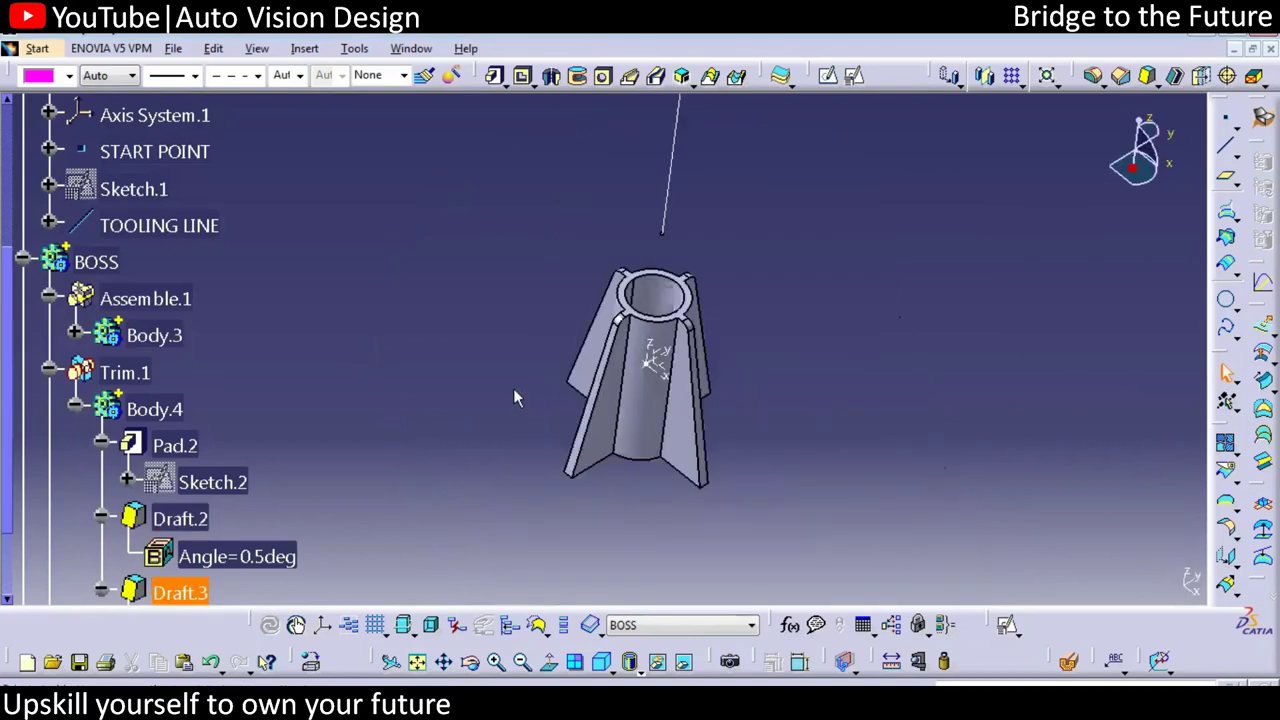
Make the BOSS body the work object and start a Draft Analysis.
right_click(108, 266)
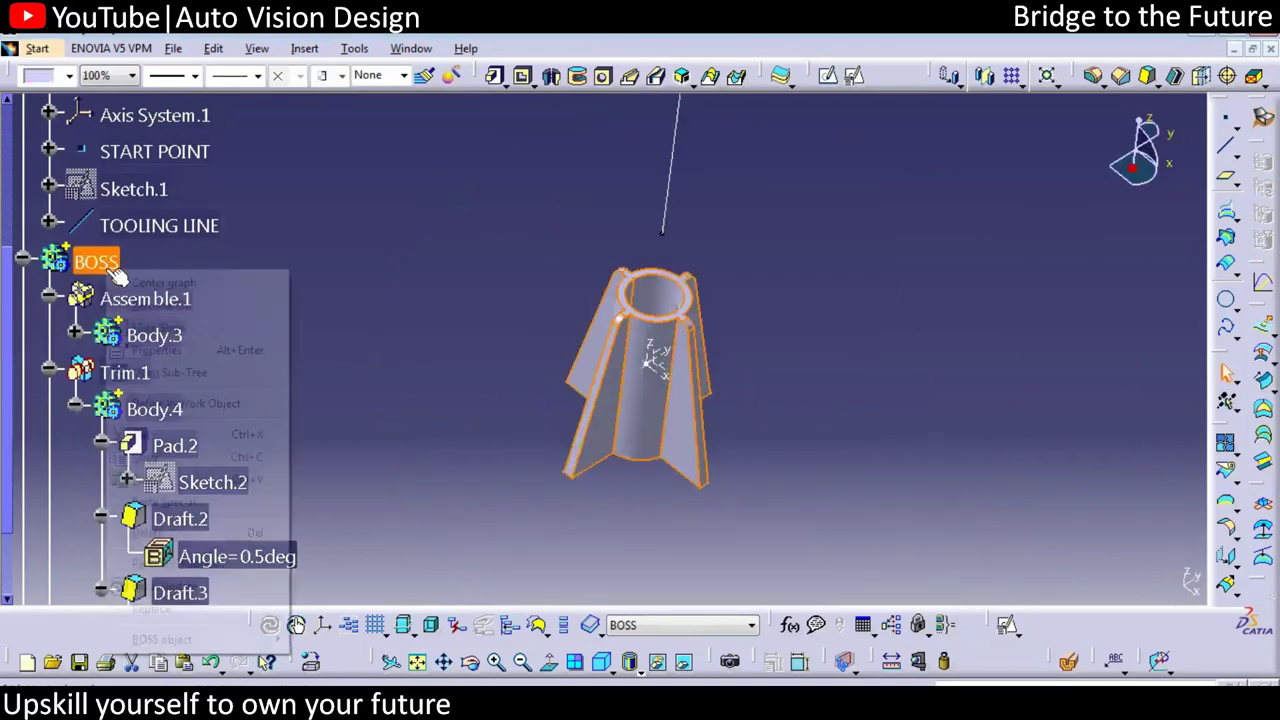
click(190, 403)
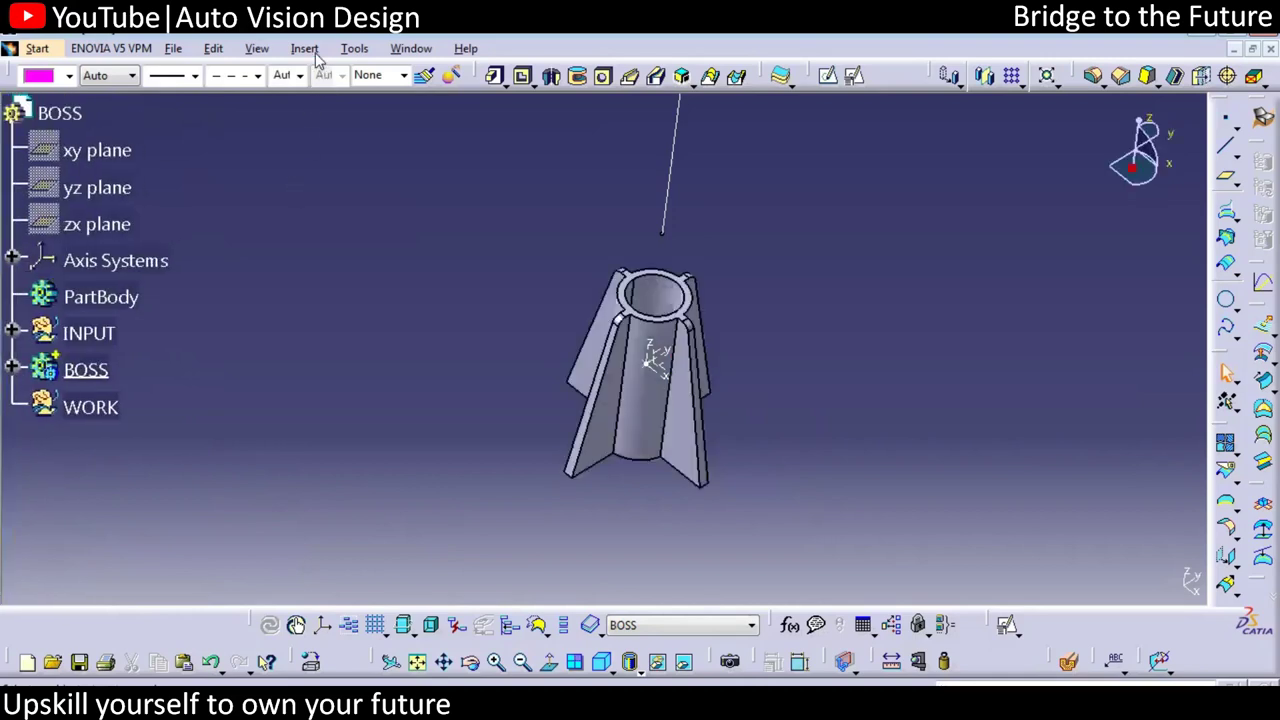
click(306, 50)
mouse_move(391, 452)
click(560, 466)
click(712, 424)
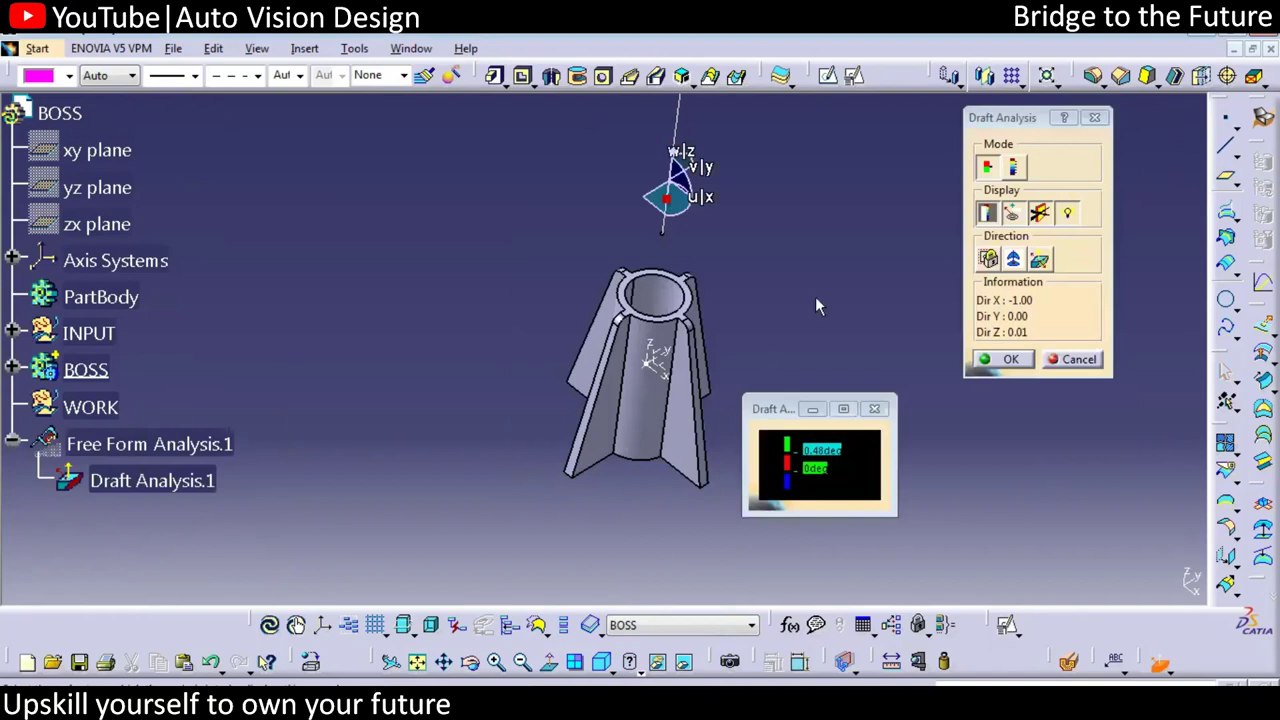
Orient the analysis direction along Z with the compass, run the draft analysis on the BOSS body and inspect its faces.
click(1013, 259)
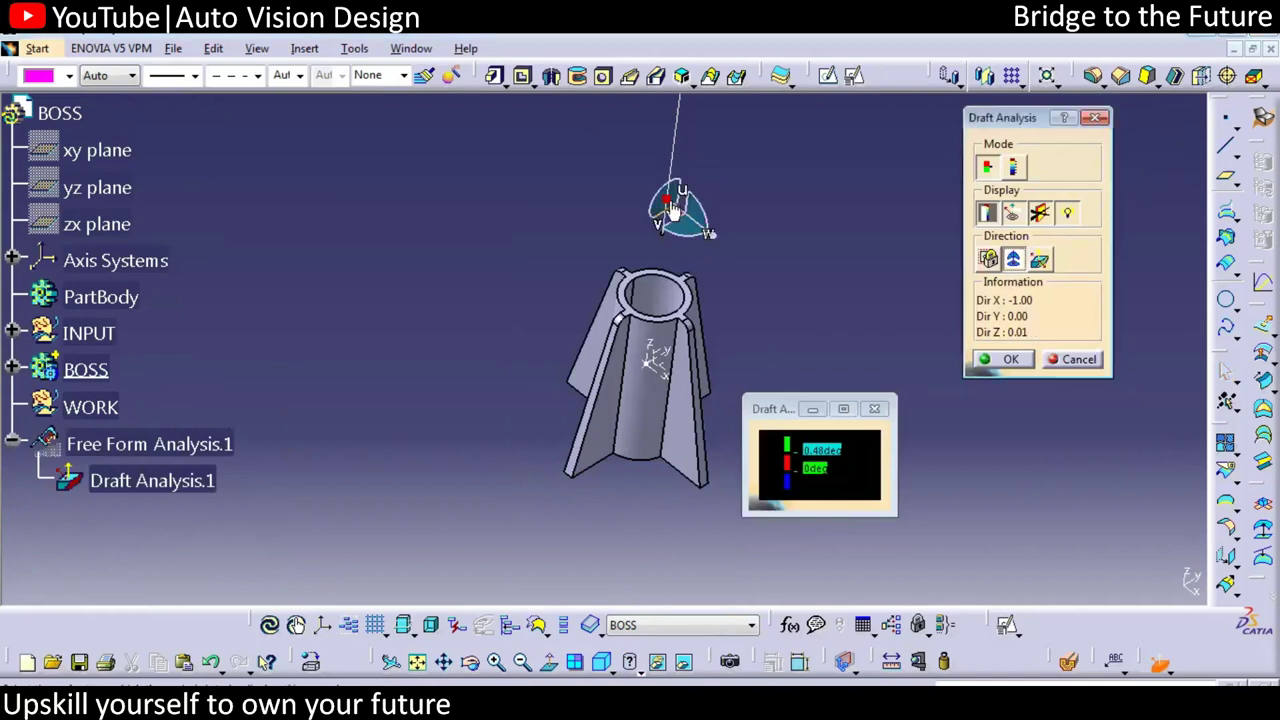
drag(667, 198, 669, 178)
middle_drag(603, 236, 530, 270)
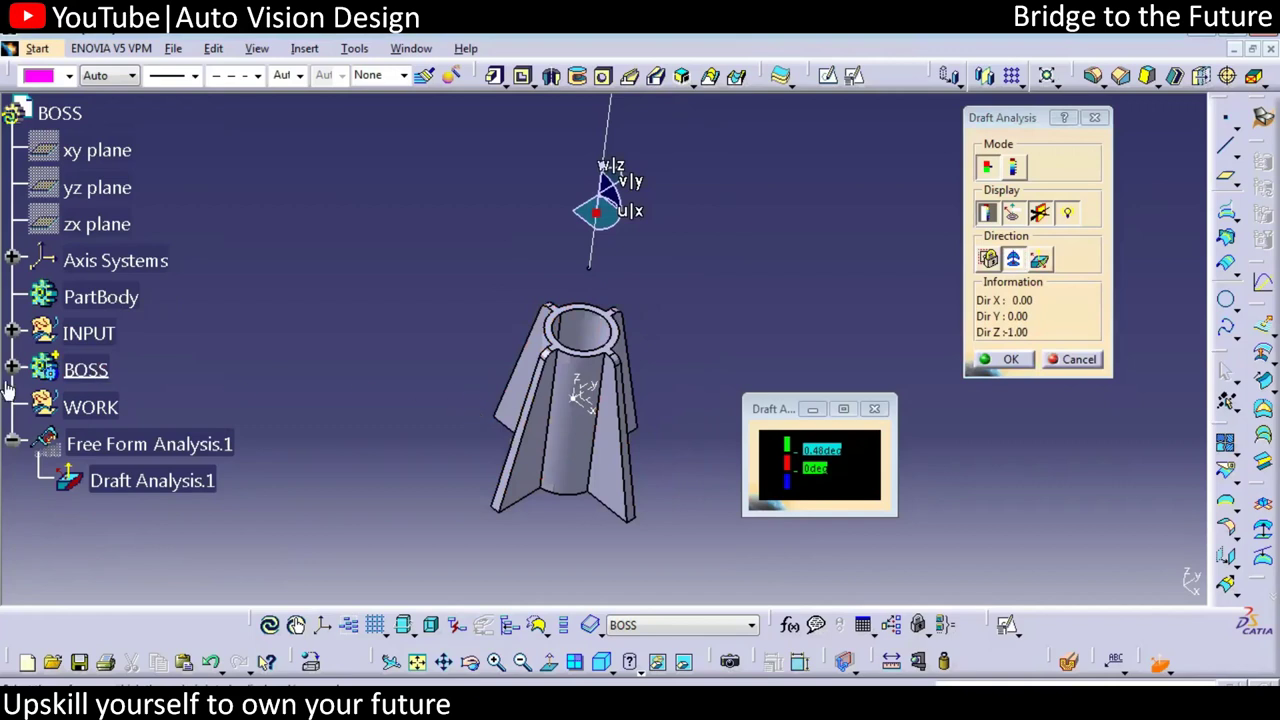
click(105, 371)
middle_drag(446, 460, 688, 255)
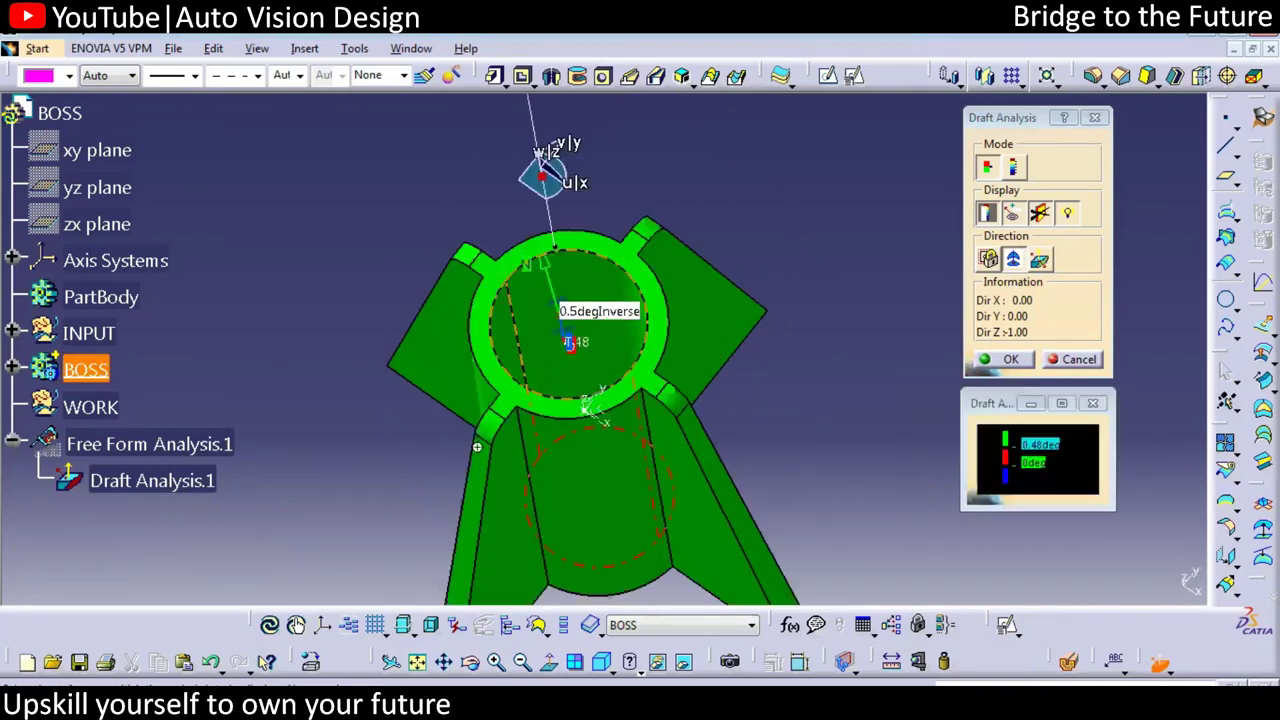
middle_drag(600, 330, 678, 487)
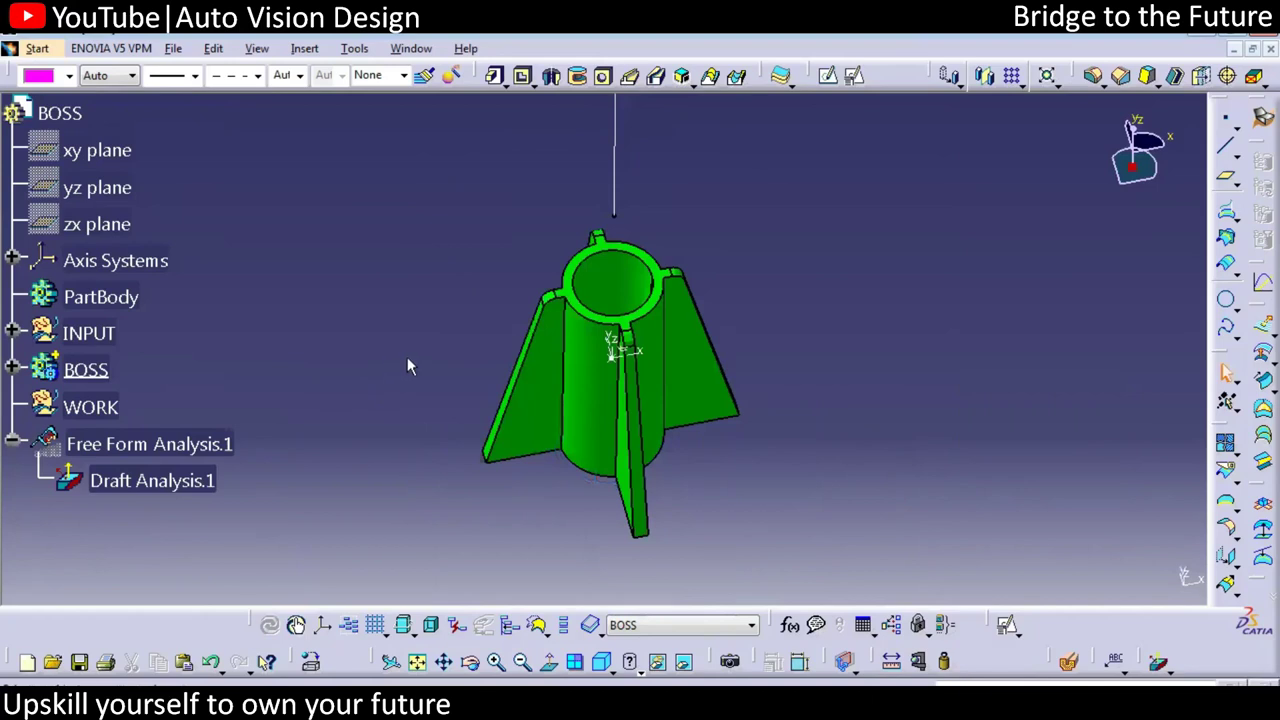
middle_drag(495, 297, 553, 460)
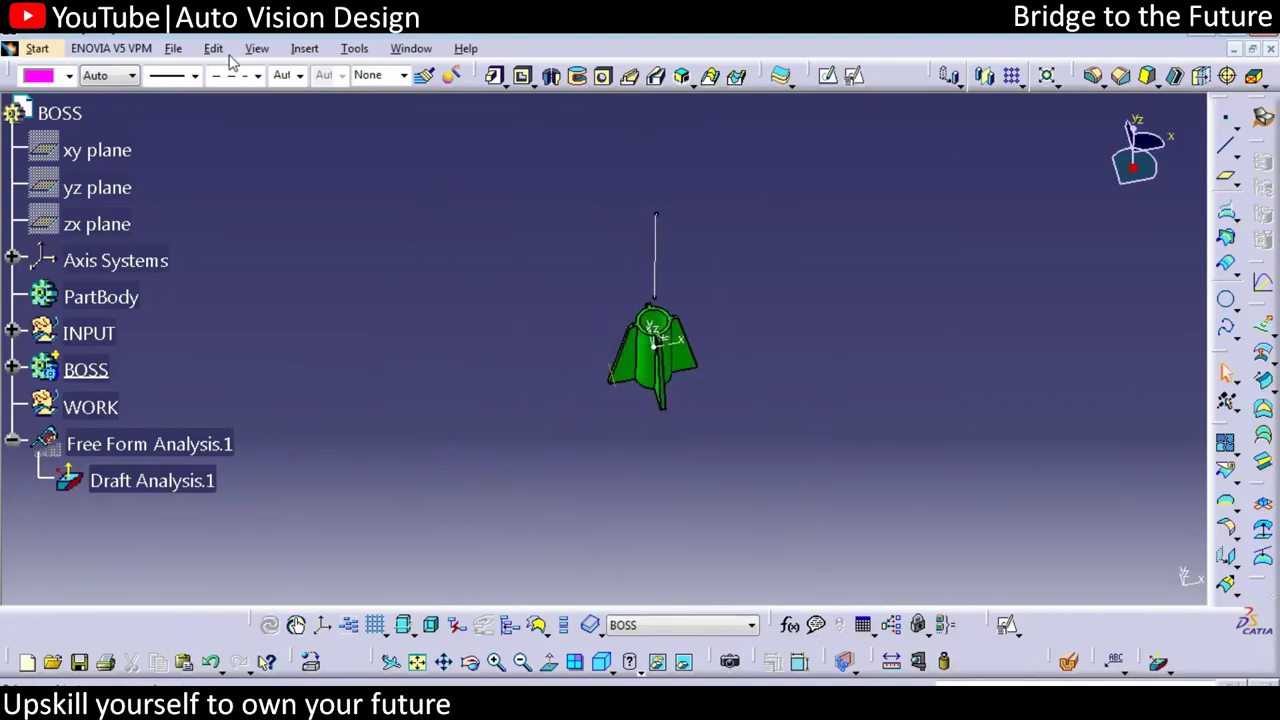
Insert a geometrical set named BOSS 2 under the BOSS part.
click(305, 49)
click(450, 116)
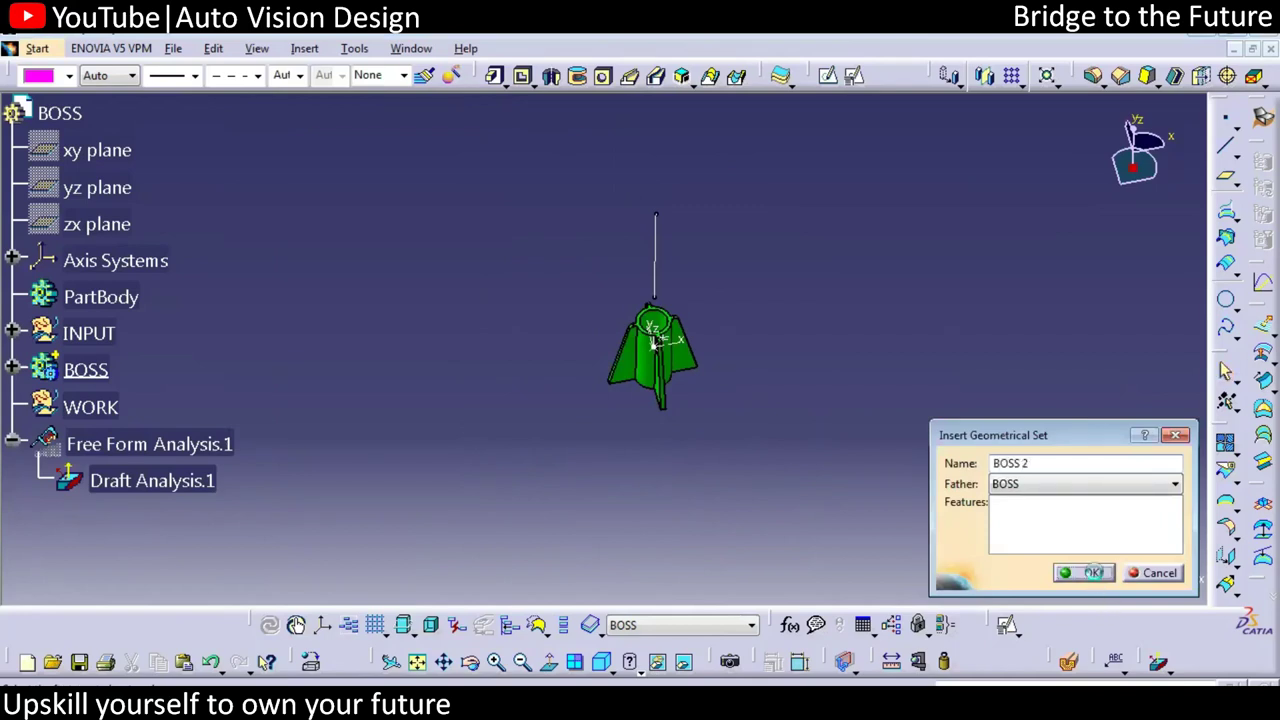
click(1100, 571)
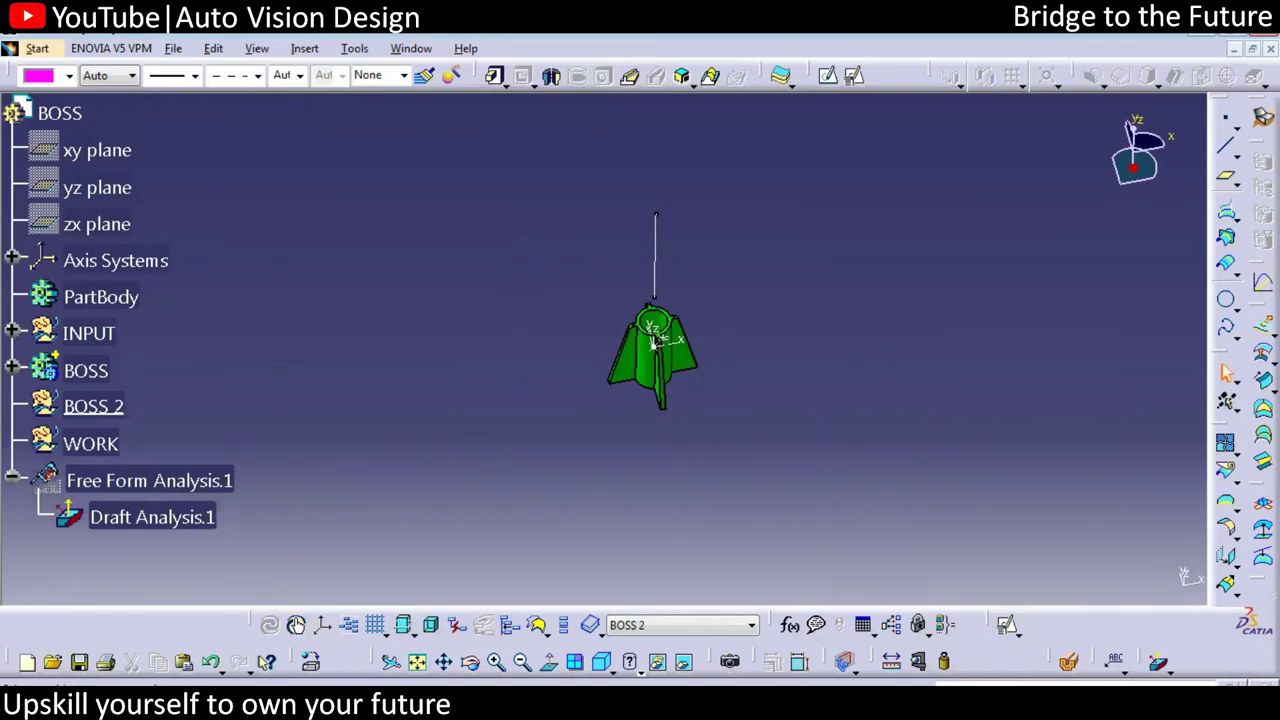
Create a coordinate point in BOSS 2 at X 150 mm, Y 10 mm, Z 10 mm relative to the default origin.
click(1228, 118)
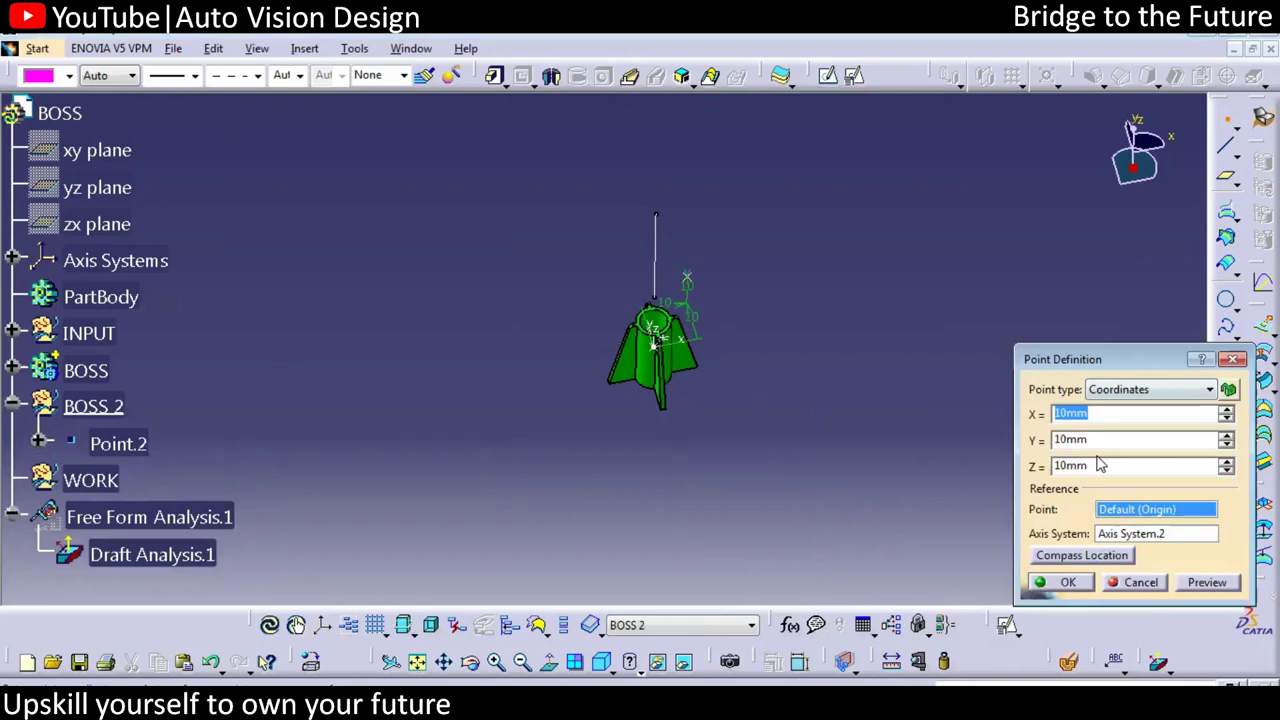
text(5)
click(1200, 582)
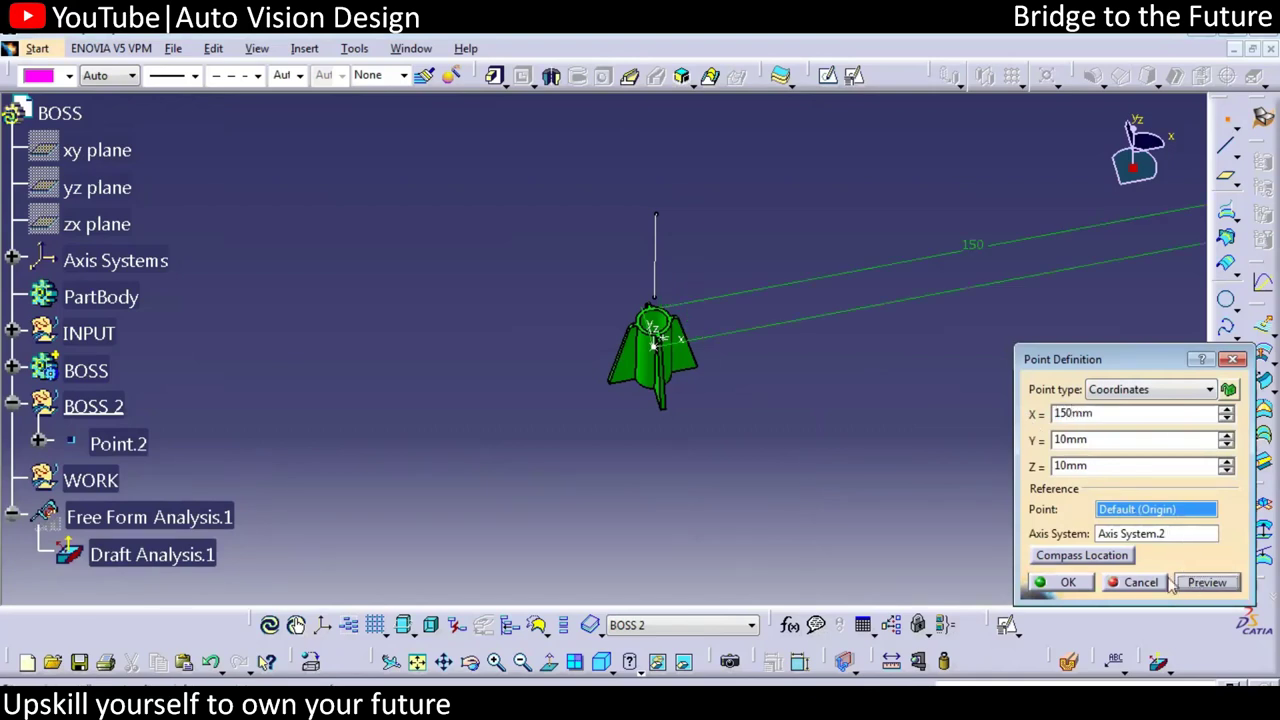
click(1060, 583)
middle_drag(641, 400, 450, 441)
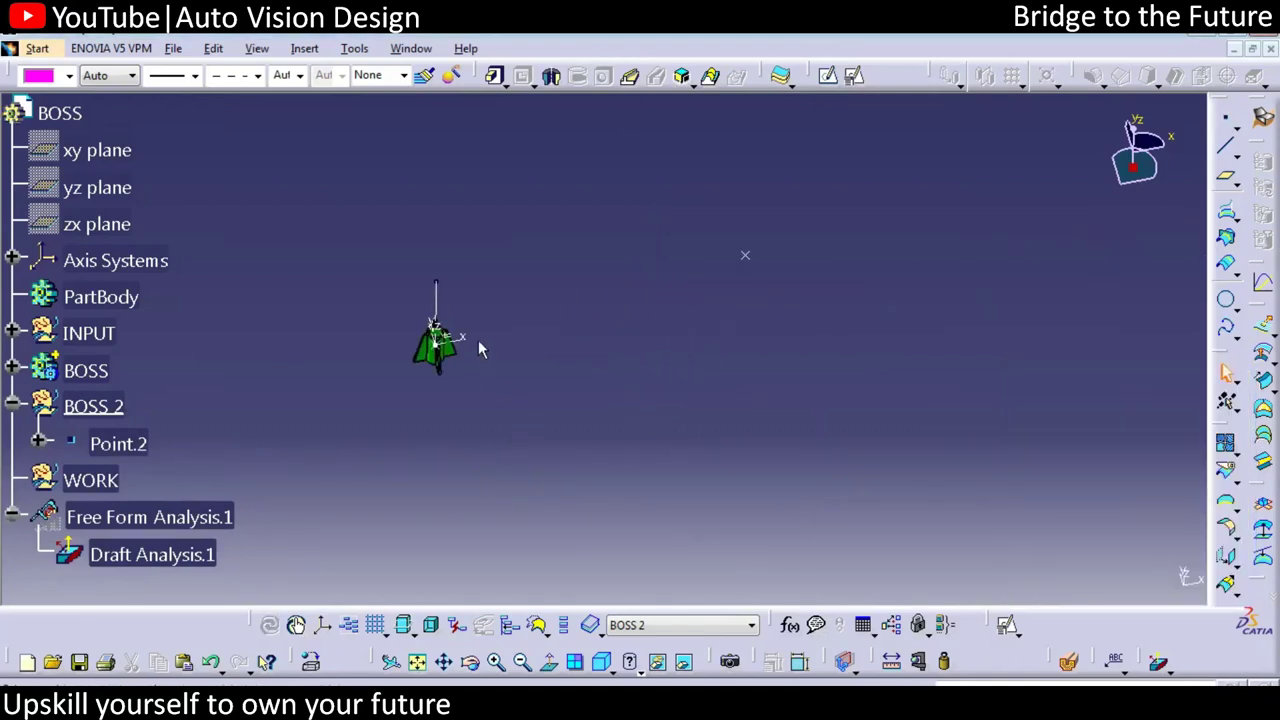
middle_drag(634, 416, 622, 288)
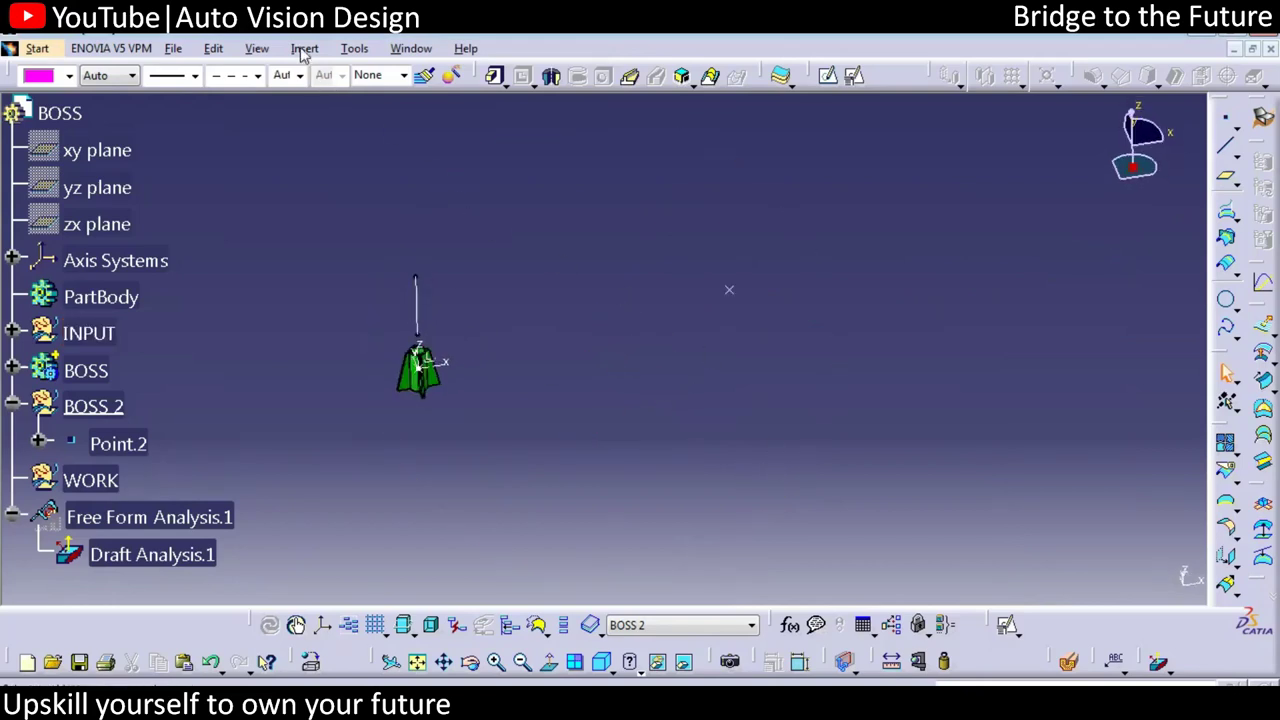
Create a PowerCopy of the BOSS body including Axis System.1 and Sketch.1, leaving START POINT and TOOLING LINE as its inputs.
click(86, 370)
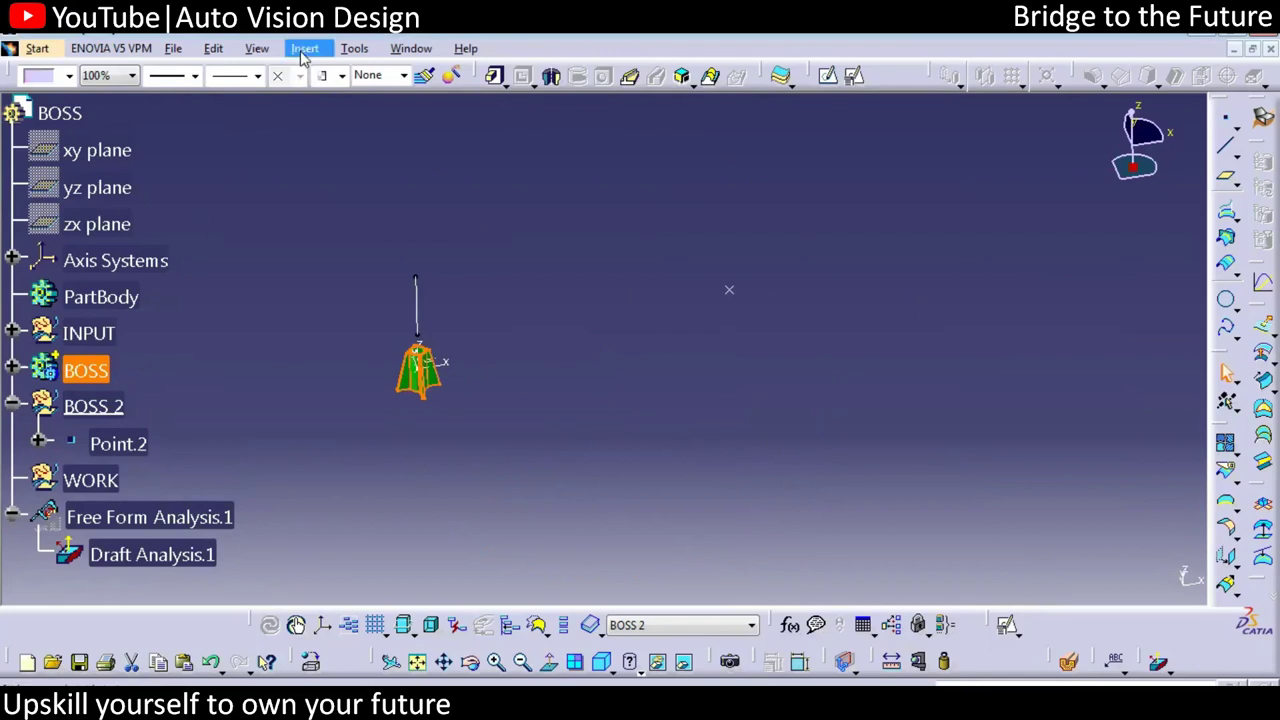
click(305, 52)
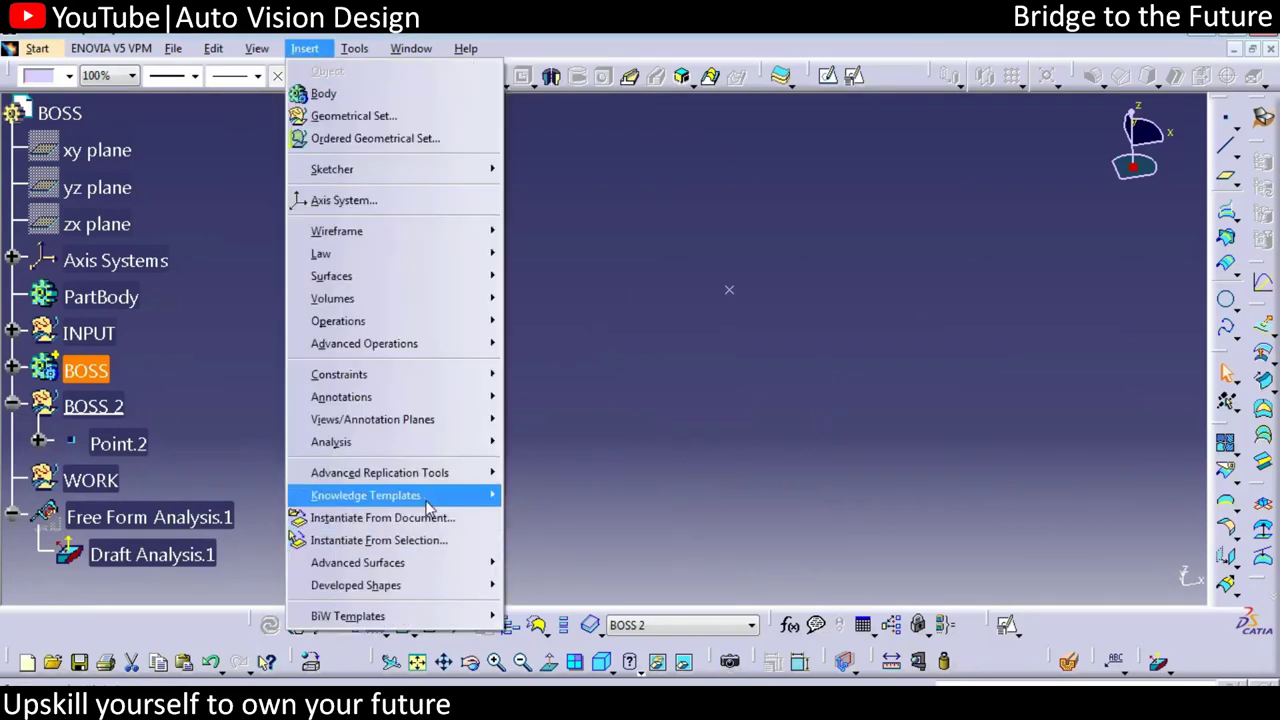
mouse_move(430, 498)
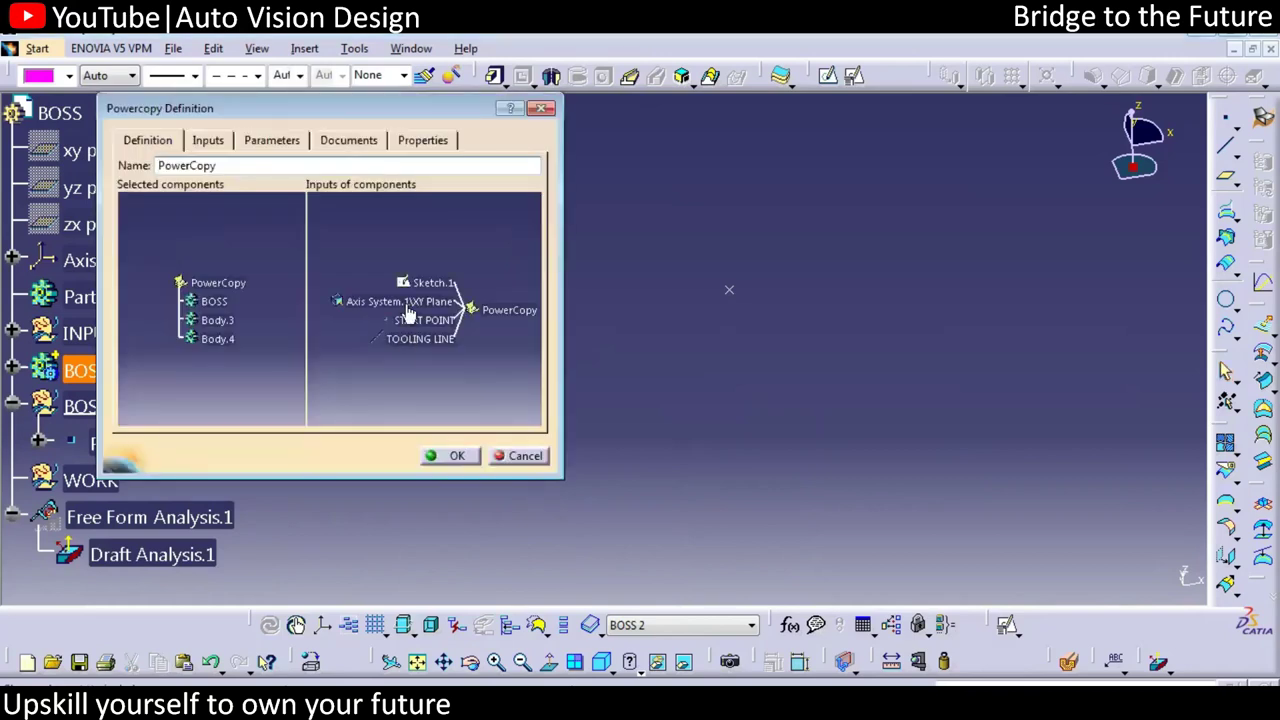
ctrl+scroll(417, 345, up, 4)
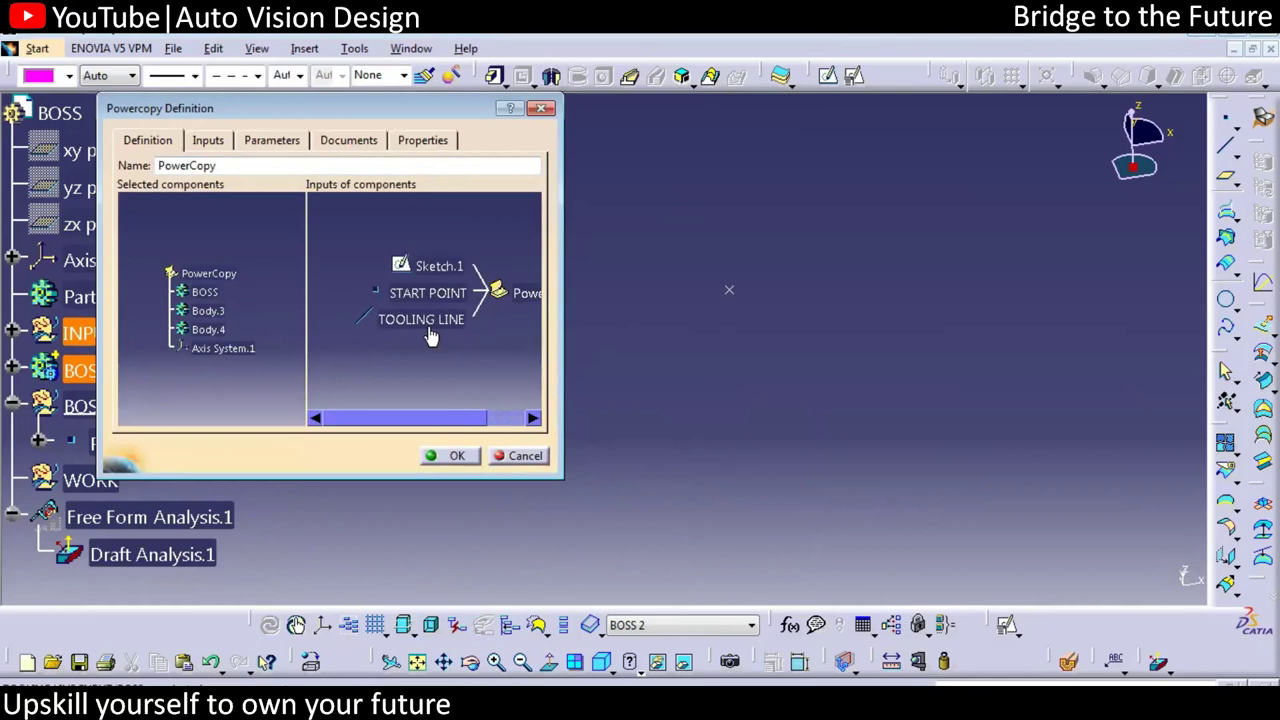
click(438, 266)
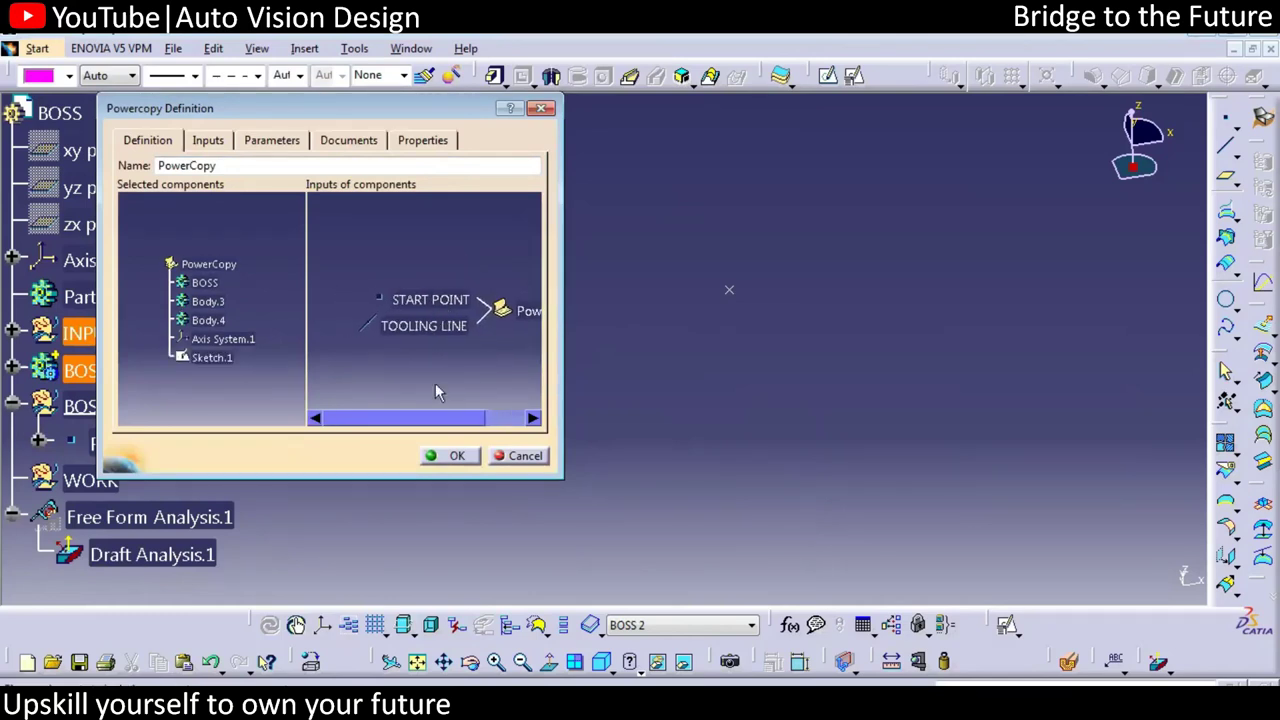
click(457, 456)
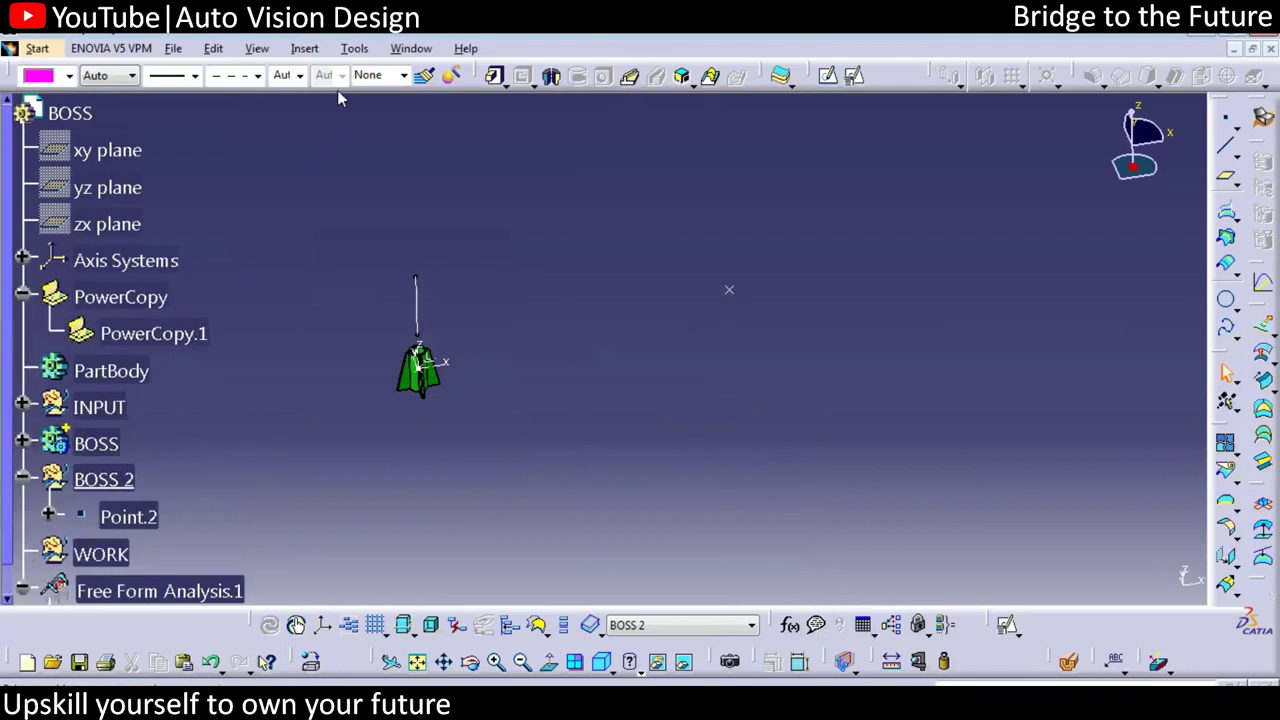
Instantiate PowerCopy.1 inside BOSS 2, using Point.2 as START POINT and the existing TOOLING LINE as the tooling direction.
click(304, 48)
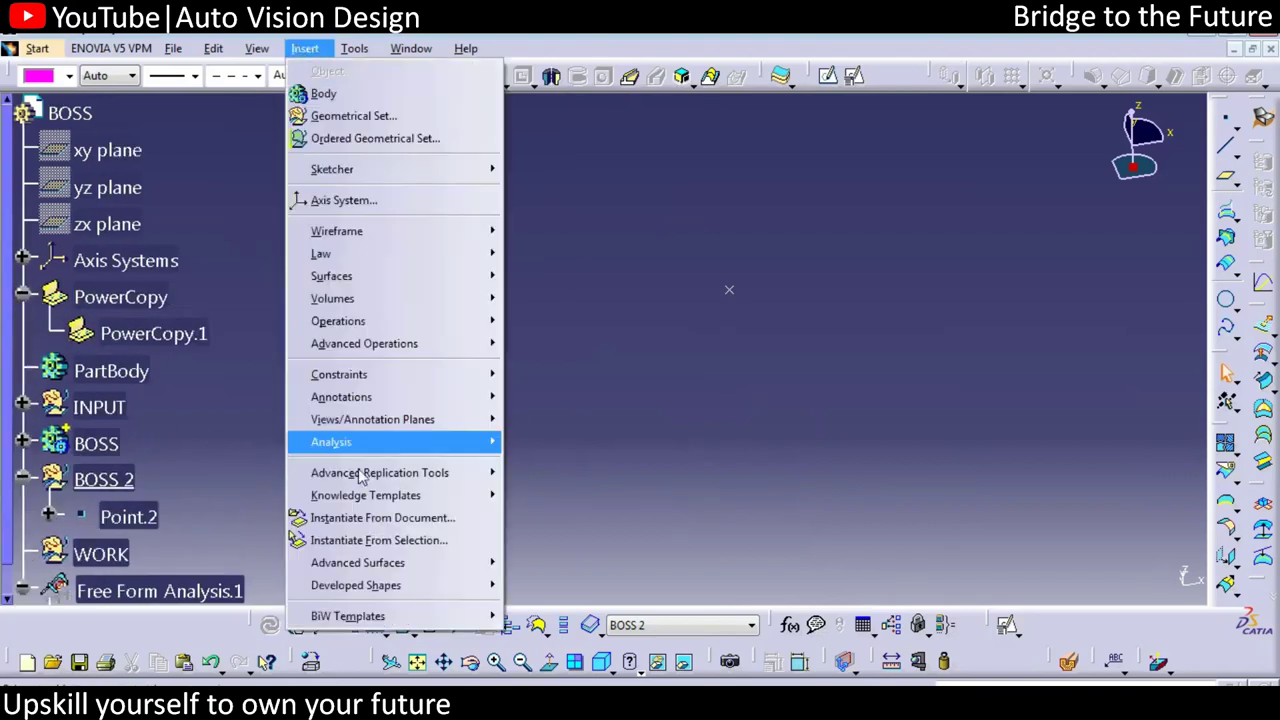
click(402, 544)
click(155, 334)
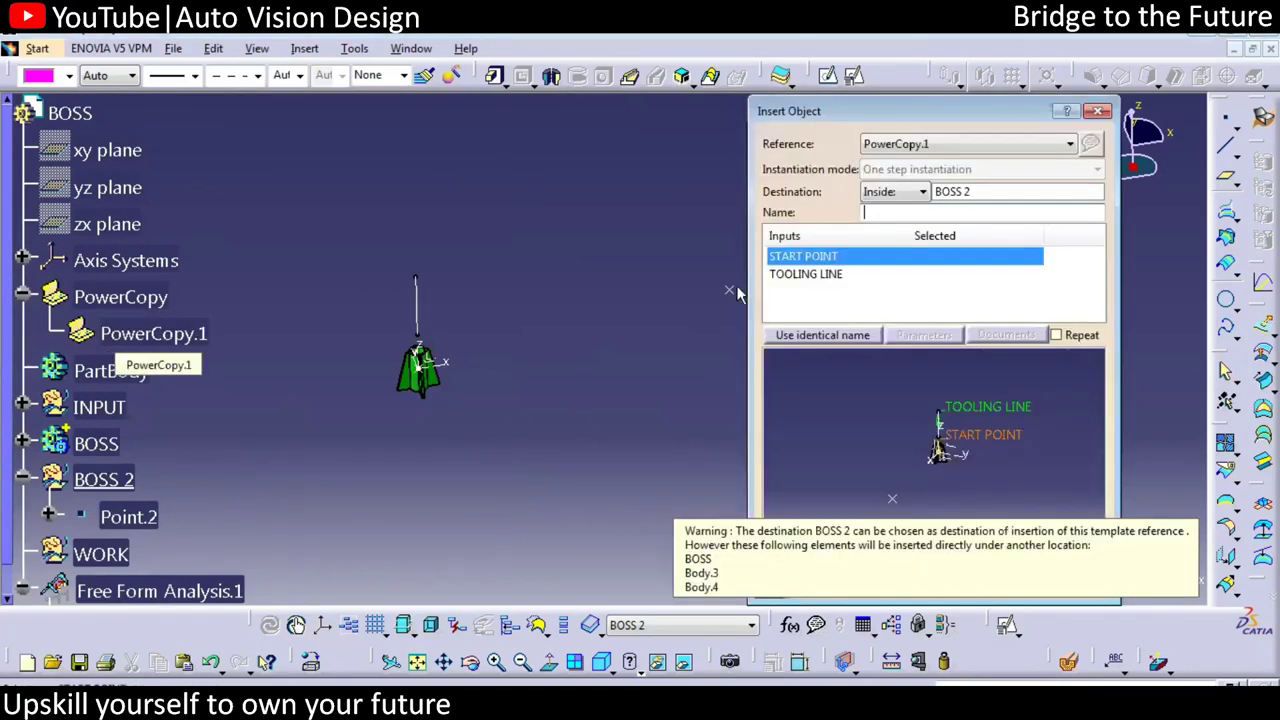
click(736, 294)
click(417, 310)
click(1083, 588)
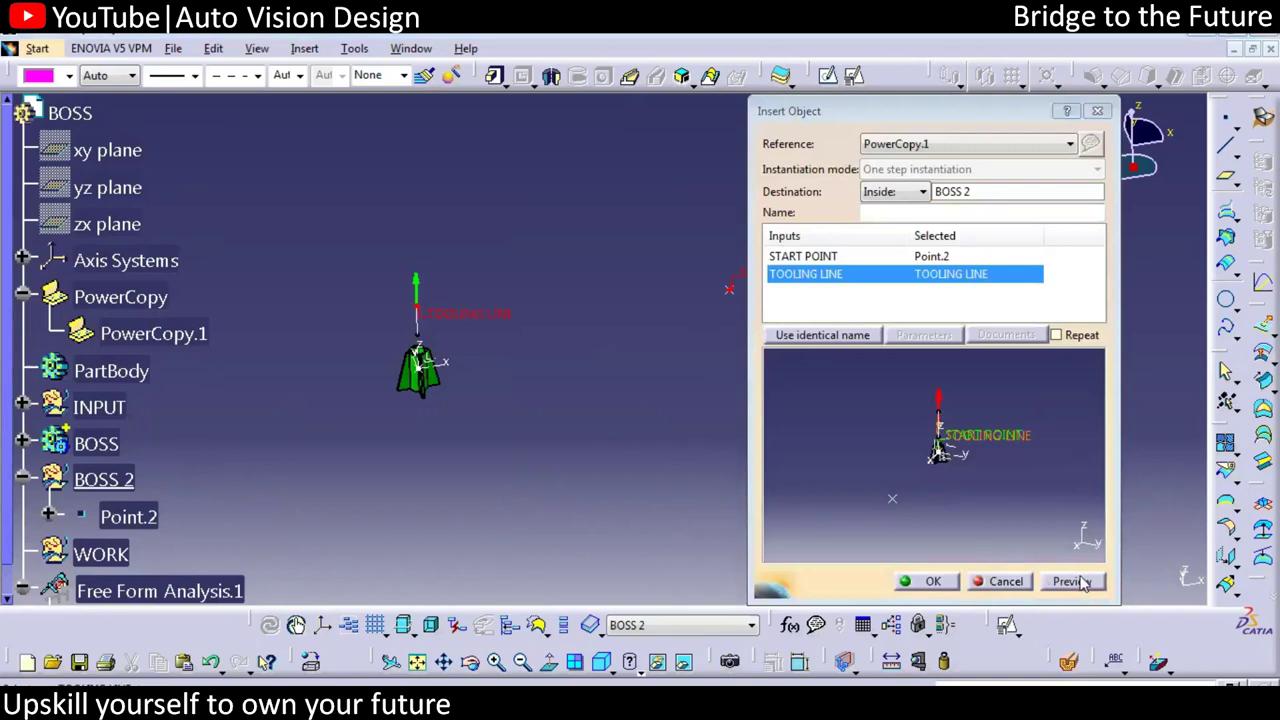
middle_drag(626, 430, 668, 410)
click(939, 581)
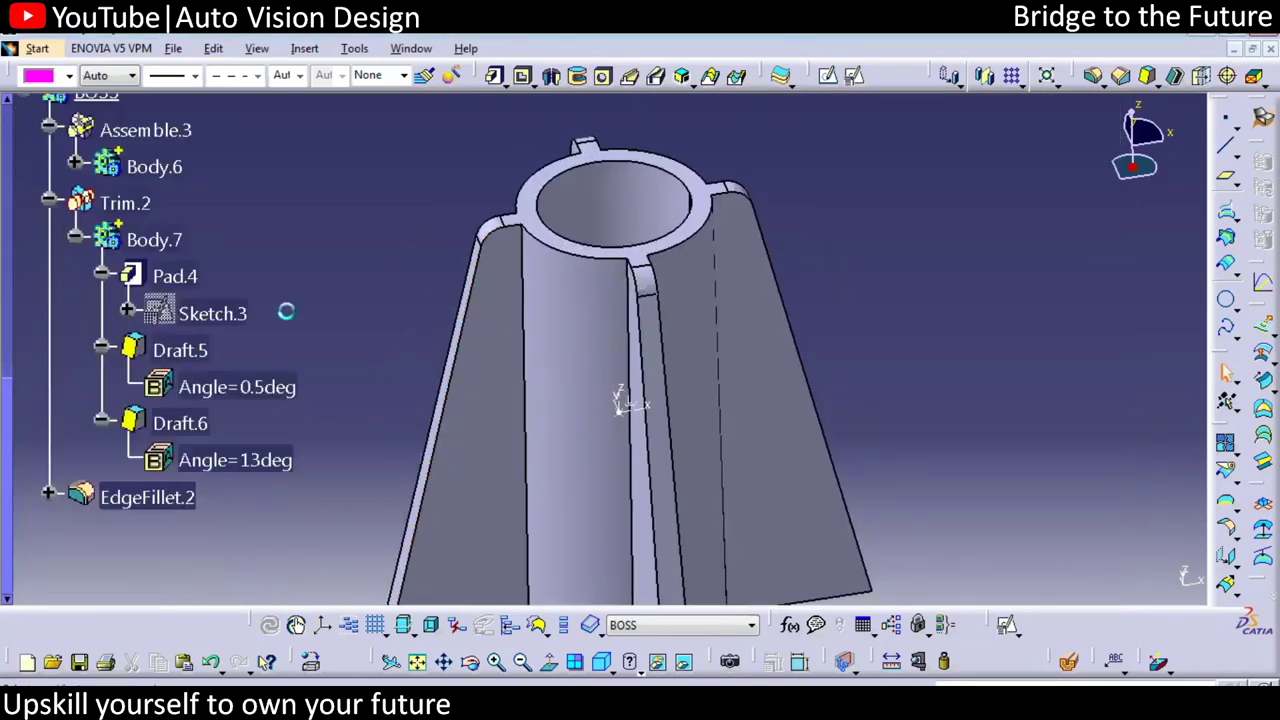
Turn off the mirrored extent of Pad.4, the rib pad in the copied boss, and apply the change.
click(195, 350)
click(205, 316)
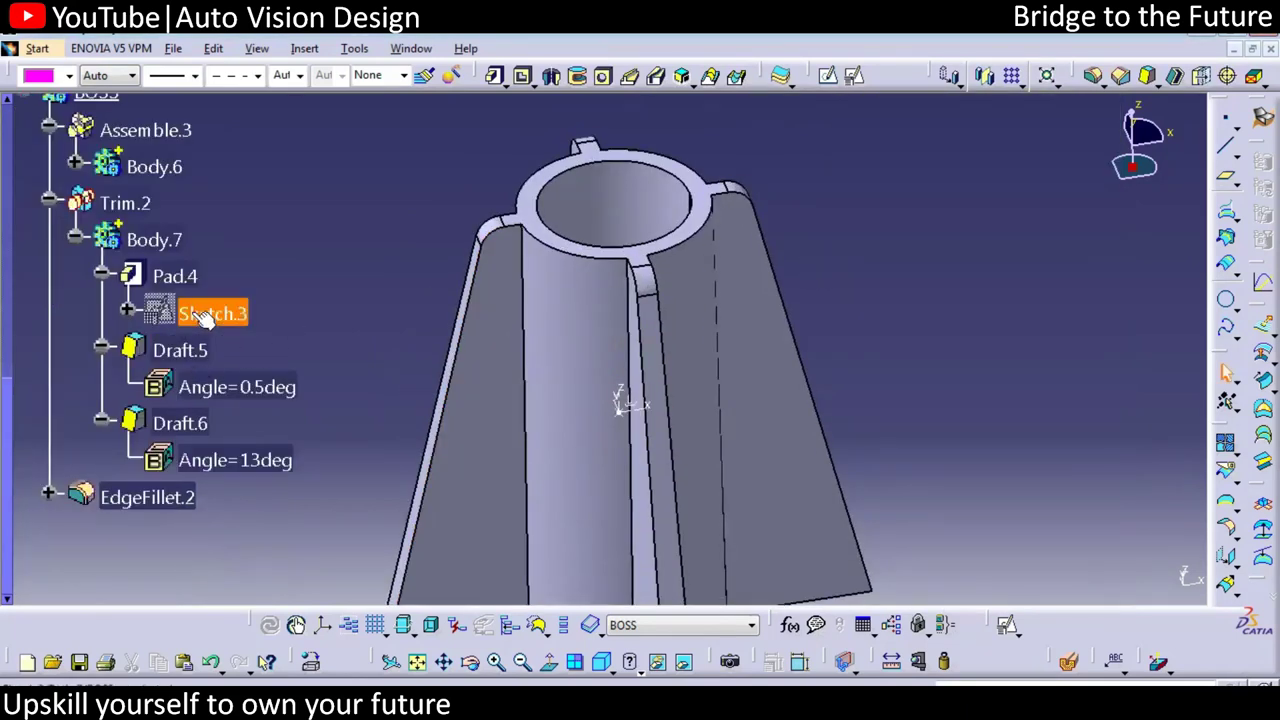
double_click(175, 276)
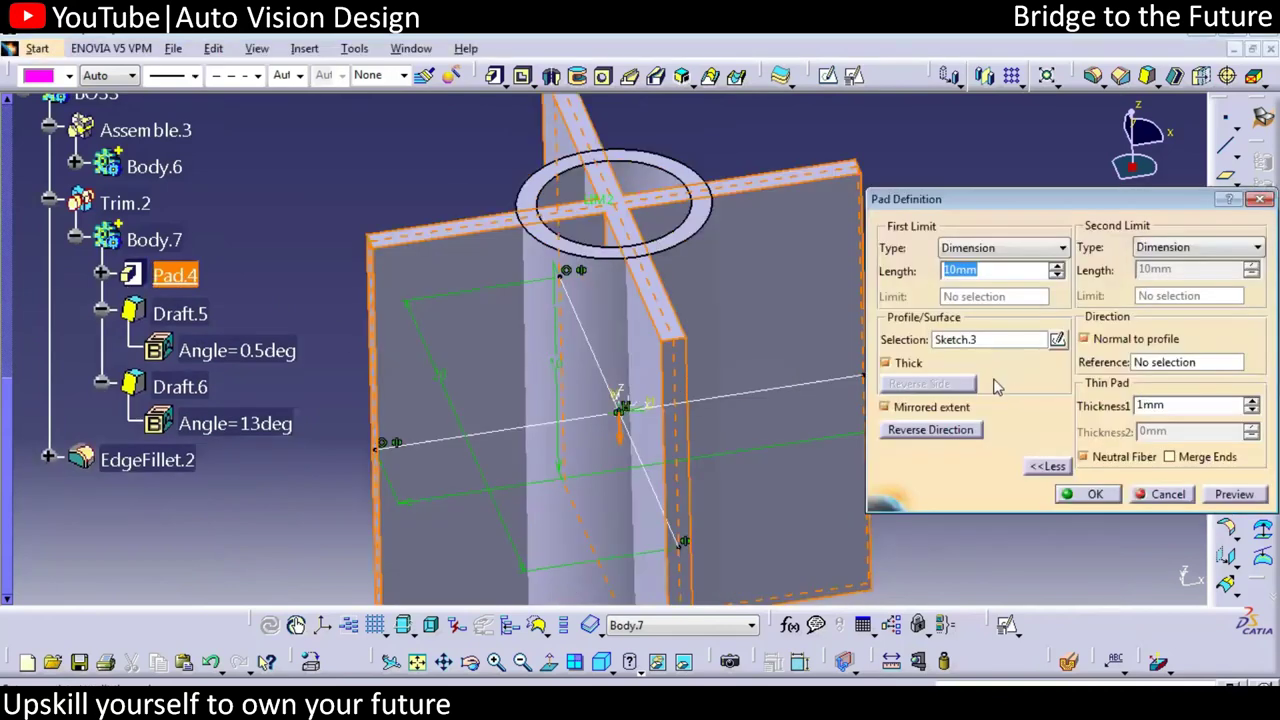
click(919, 411)
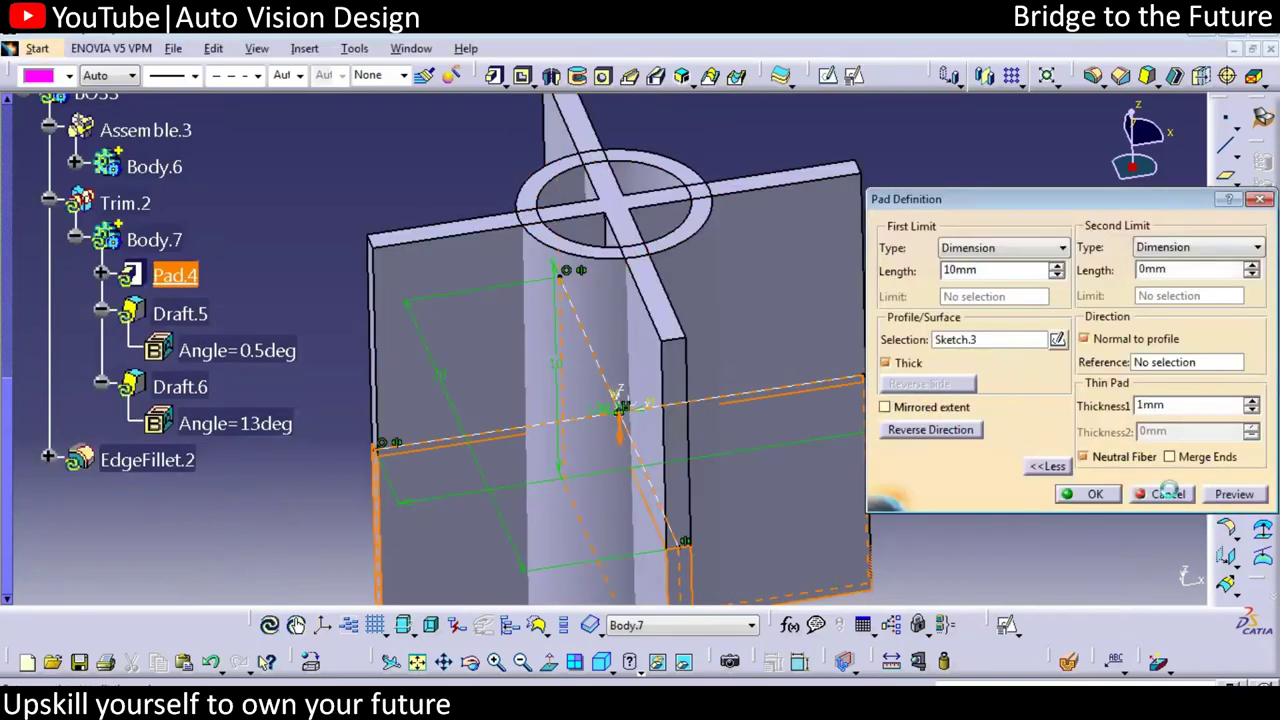
click(1230, 494)
key(Return)
Section the copied boss dynamically parallel to a rib face, shift the cut into the ribs and inspect the cross-section.
middle_drag(757, 289, 471, 337)
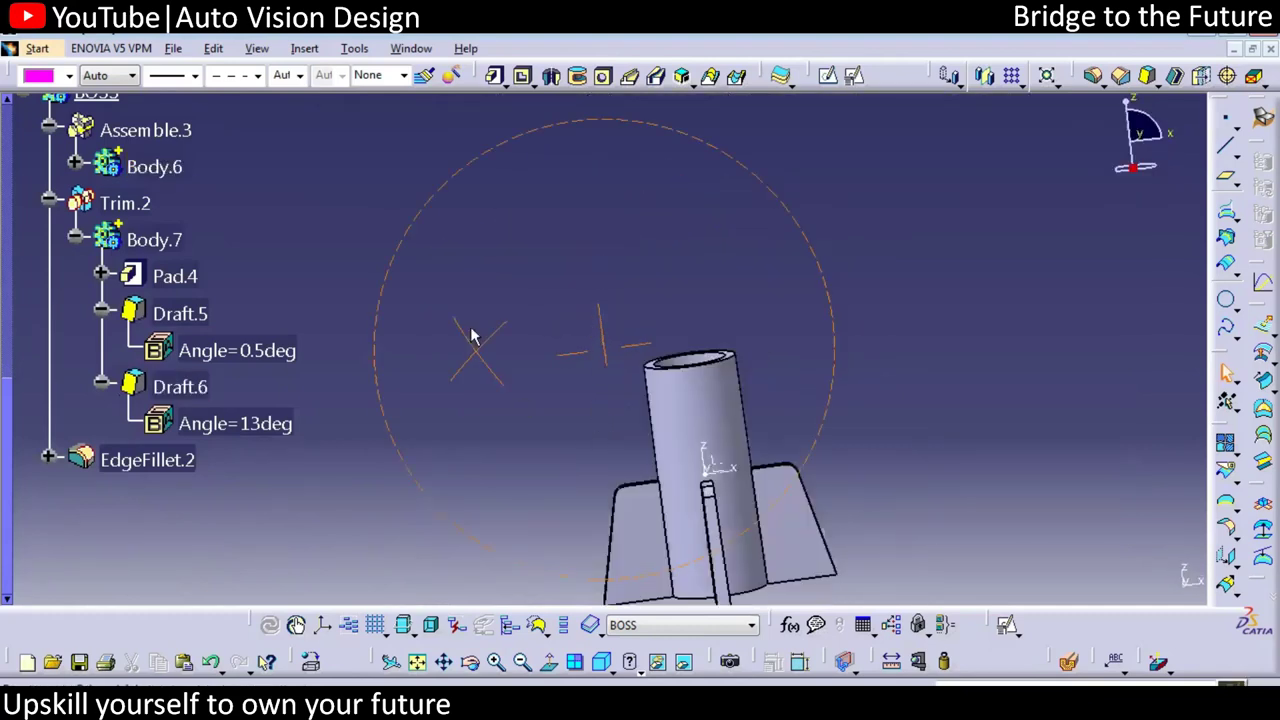
click(808, 543)
click(517, 508)
click(782, 540)
middle_drag(631, 491, 558, 284)
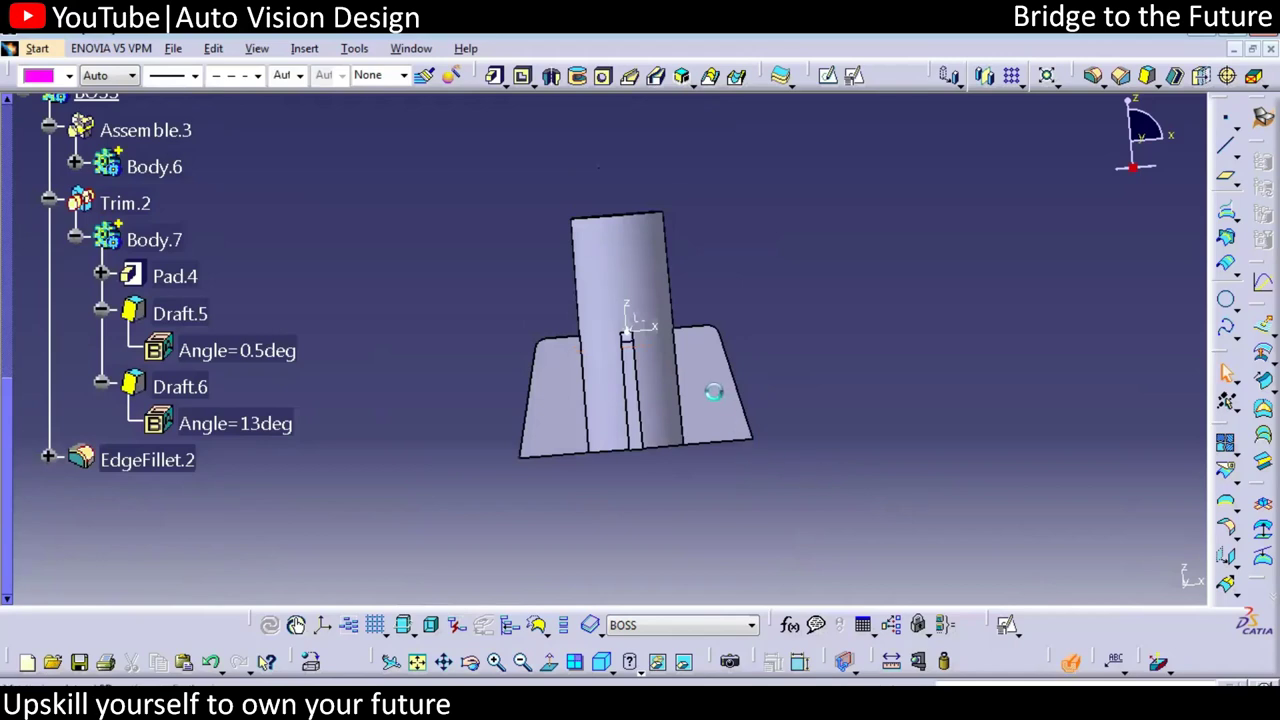
click(711, 393)
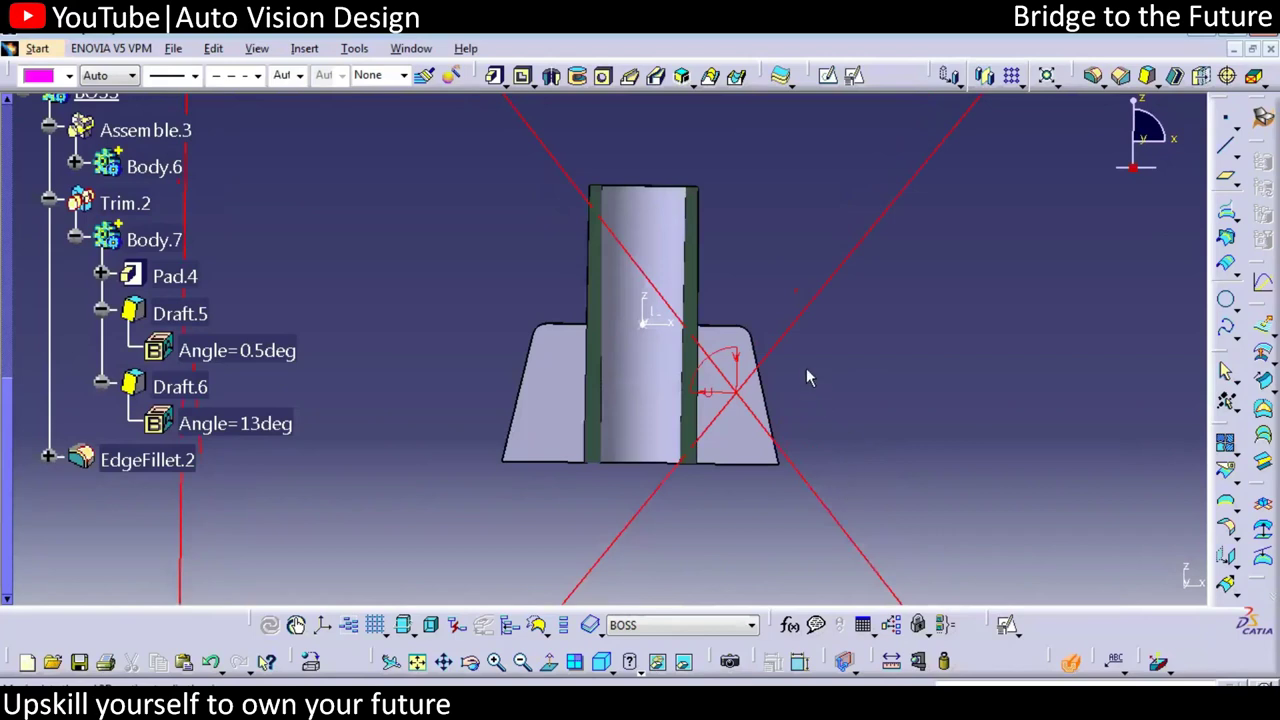
middle_drag(806, 368, 798, 340)
middle_drag(693, 346, 789, 443)
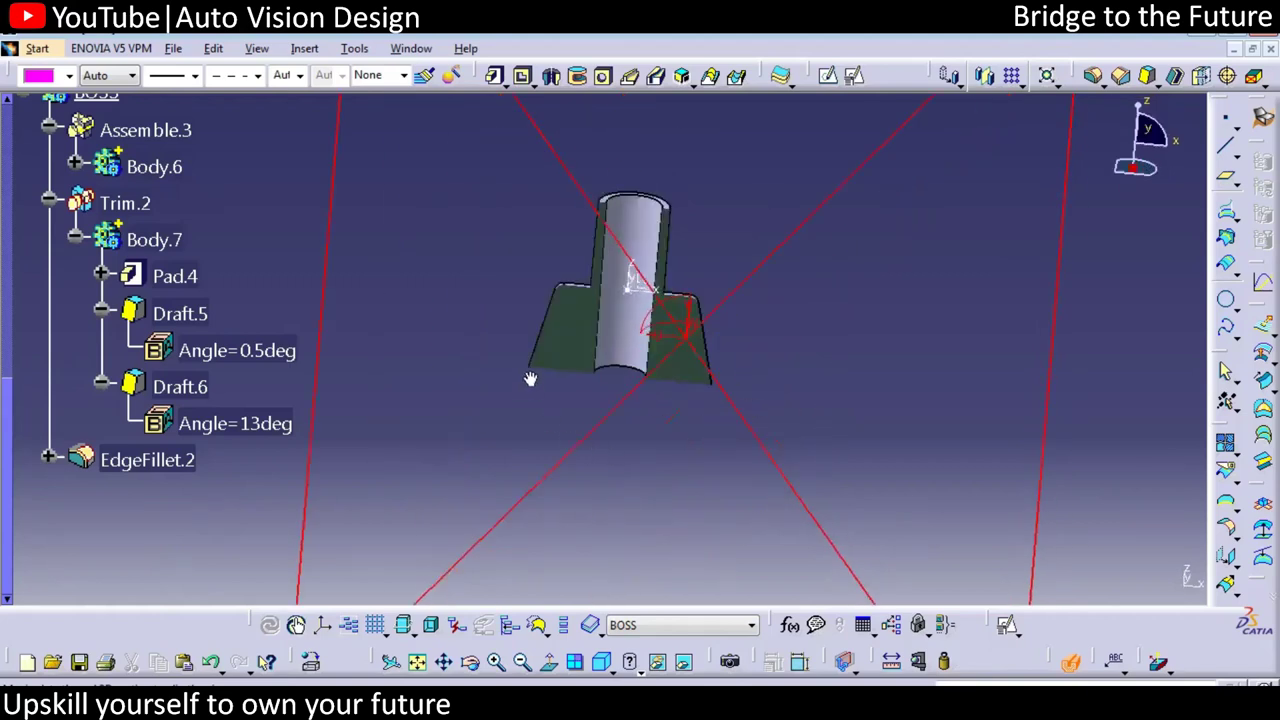
middle_drag(540, 466, 934, 509)
click(828, 78)
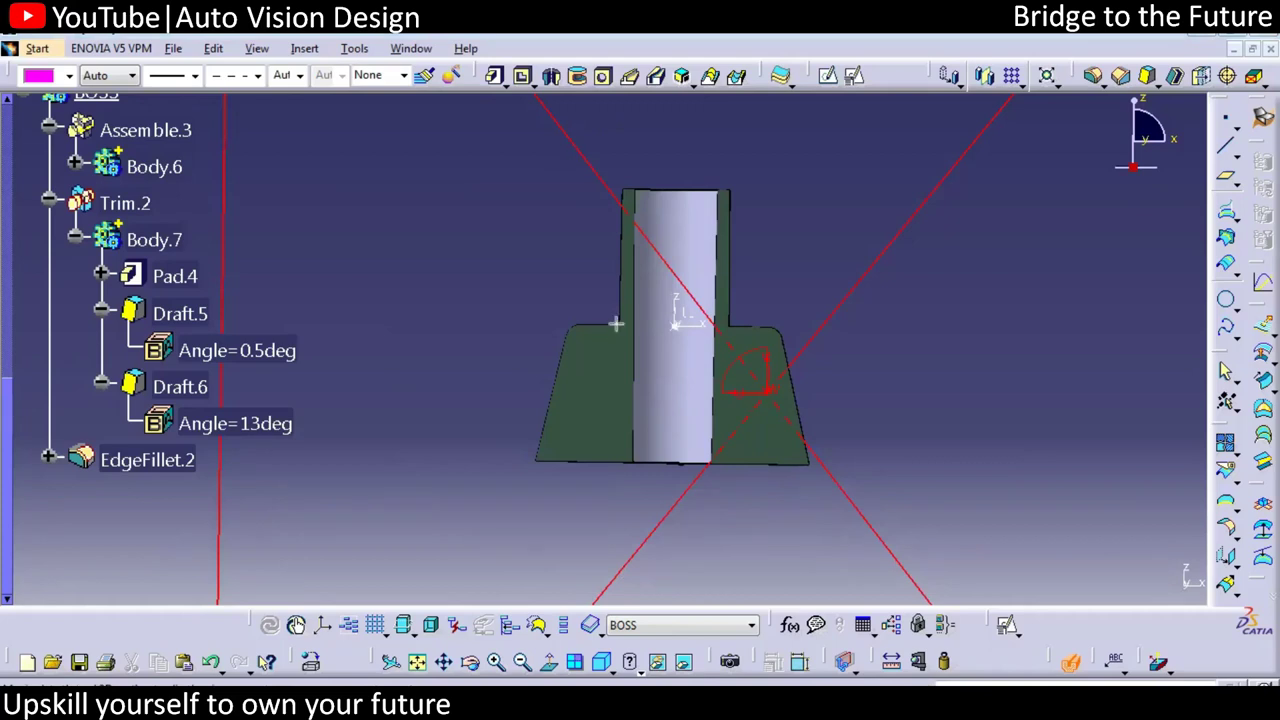
drag(619, 321, 569, 323)
mouse_move(569, 323)
mouse_down()
mouse_move(536, 398)
mouse_move(538, 460)
mouse_up()
click(766, 325)
click(806, 451)
drag(731, 192, 729, 326)
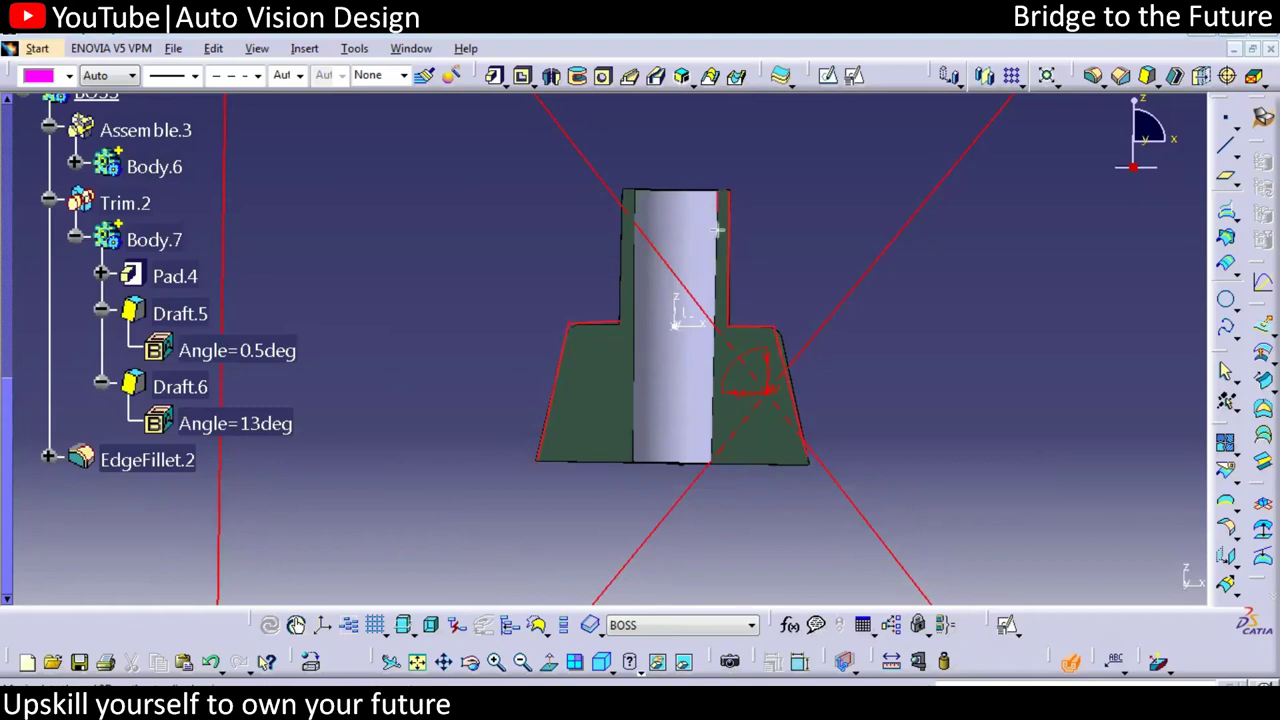
click(713, 464)
click(634, 400)
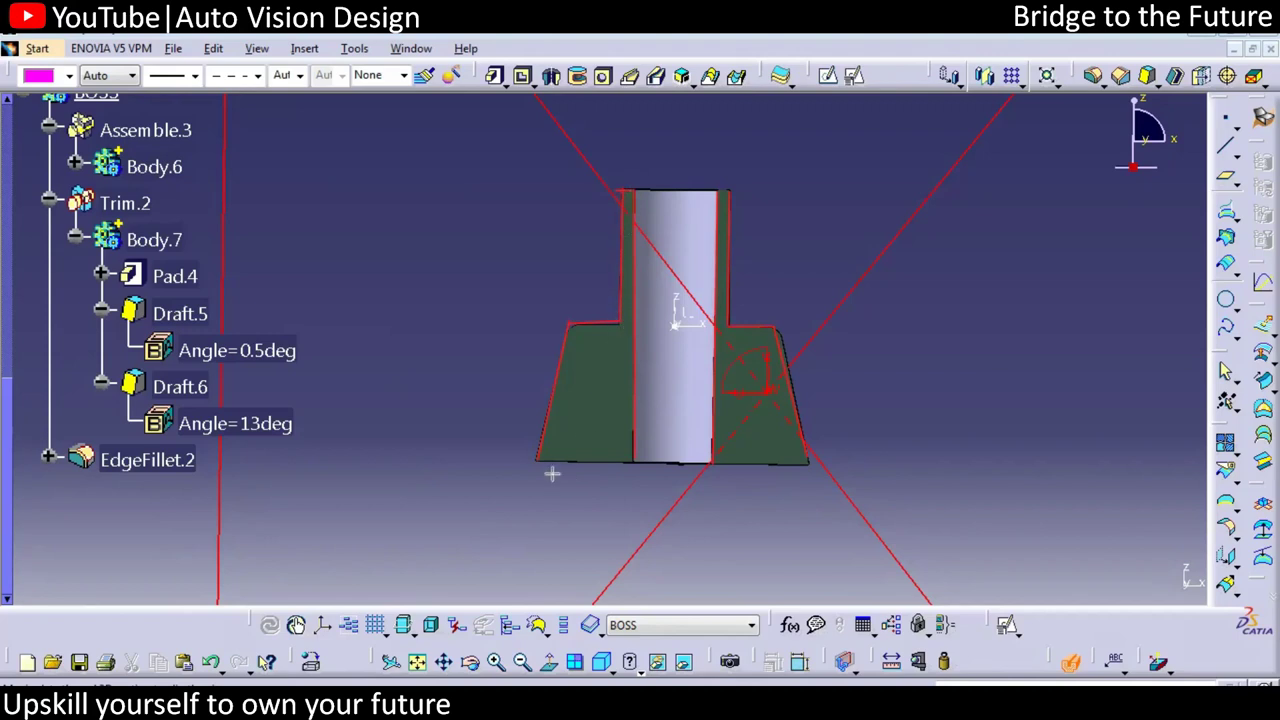
click(107, 460)
drag(809, 469, 1183, 473)
drag(67, 505, 1204, 511)
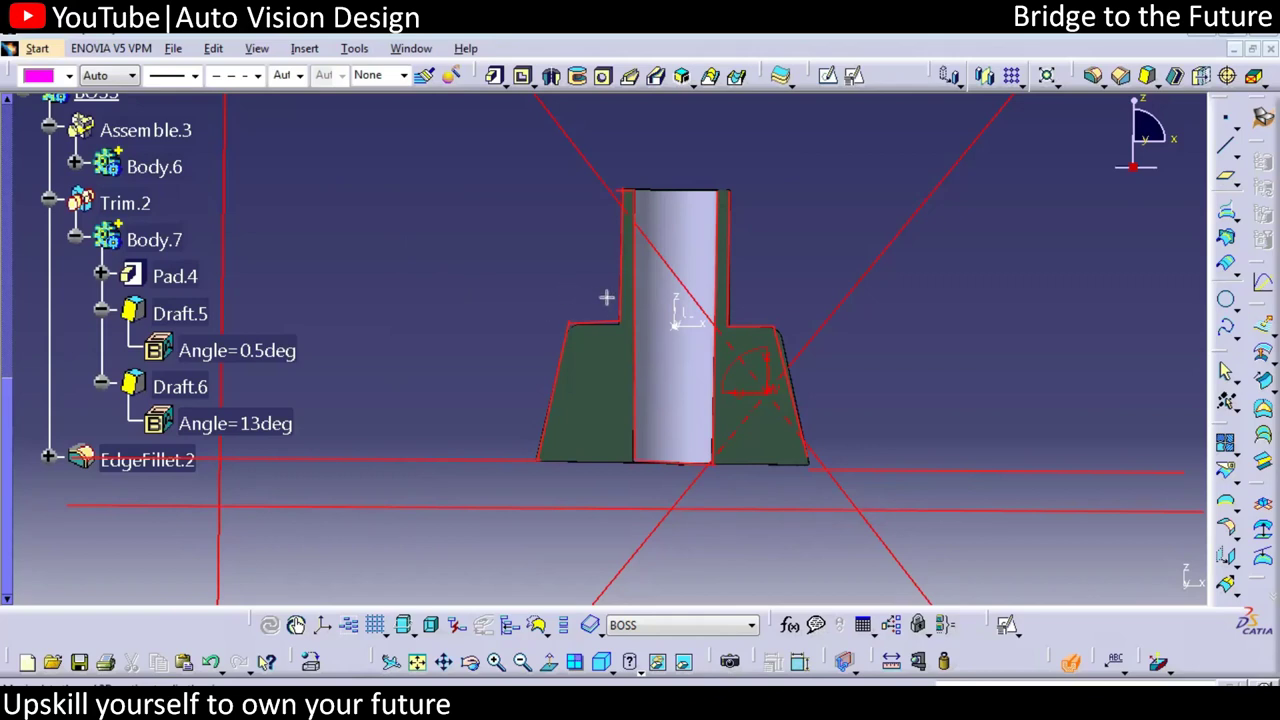
mouse_move(607, 320)
mouse_down()
mouse_move(486, 322)
mouse_move(412, 264)
mouse_move(223, 258)
mouse_move(376, 236)
mouse_up()
click(410, 233)
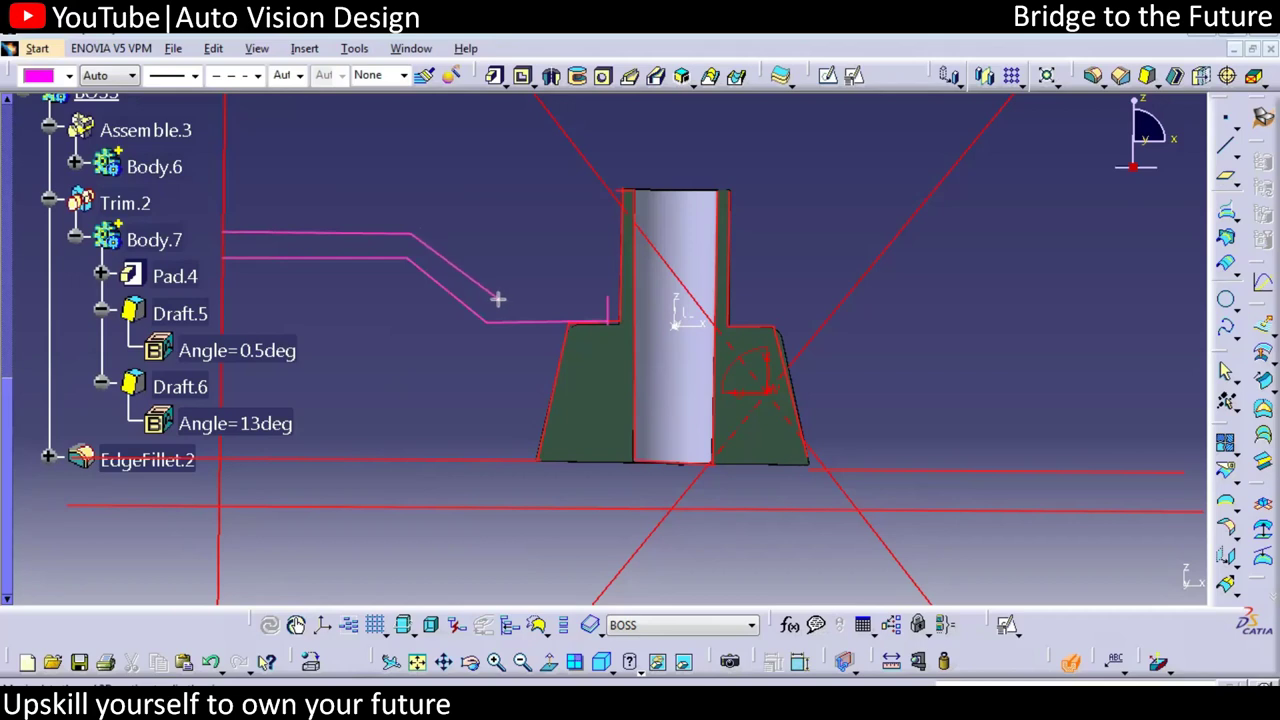
click(493, 305)
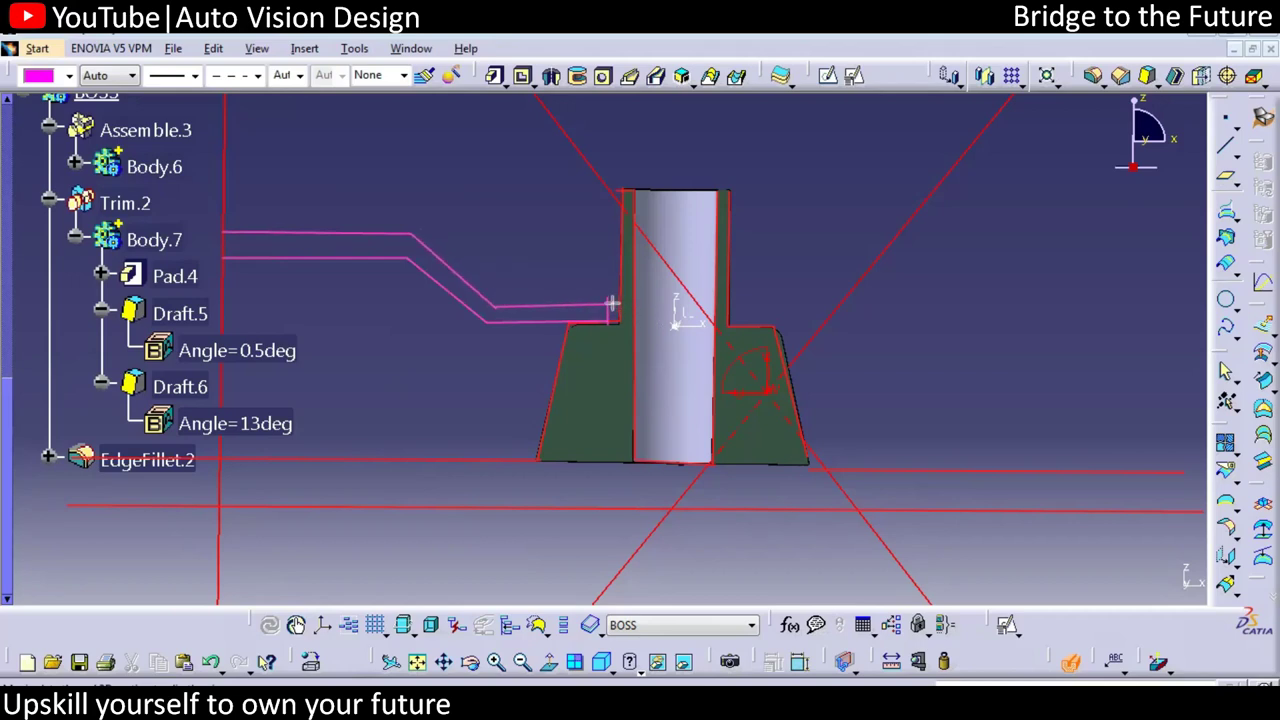
drag(742, 302, 742, 324)
click(743, 311)
click(808, 309)
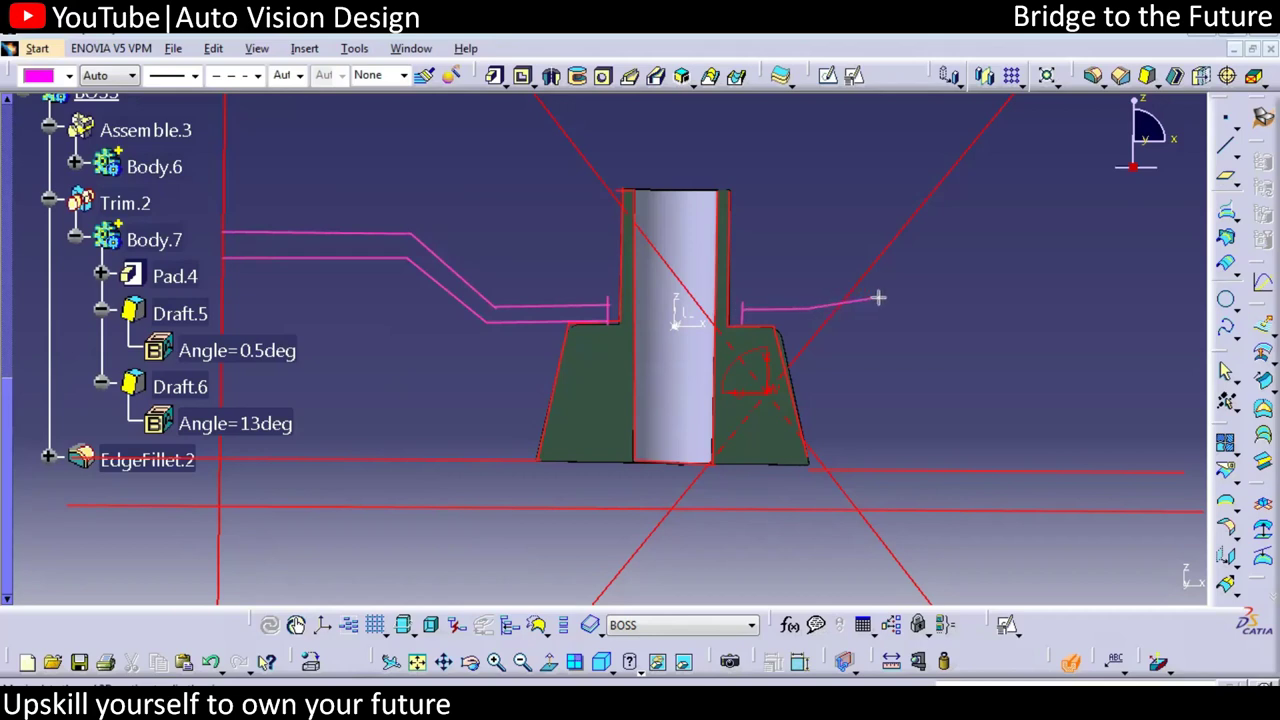
click(921, 241)
double_click(1093, 240)
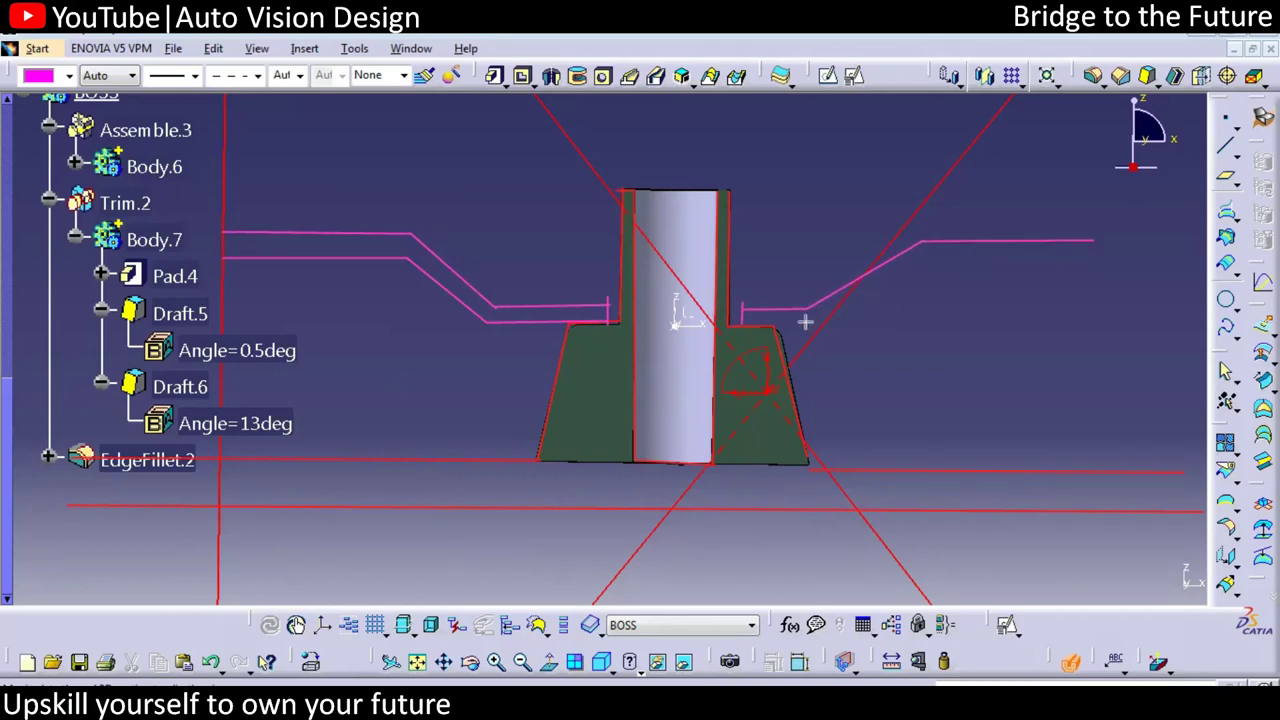
click(743, 325)
click(812, 324)
click(931, 254)
double_click(1097, 254)
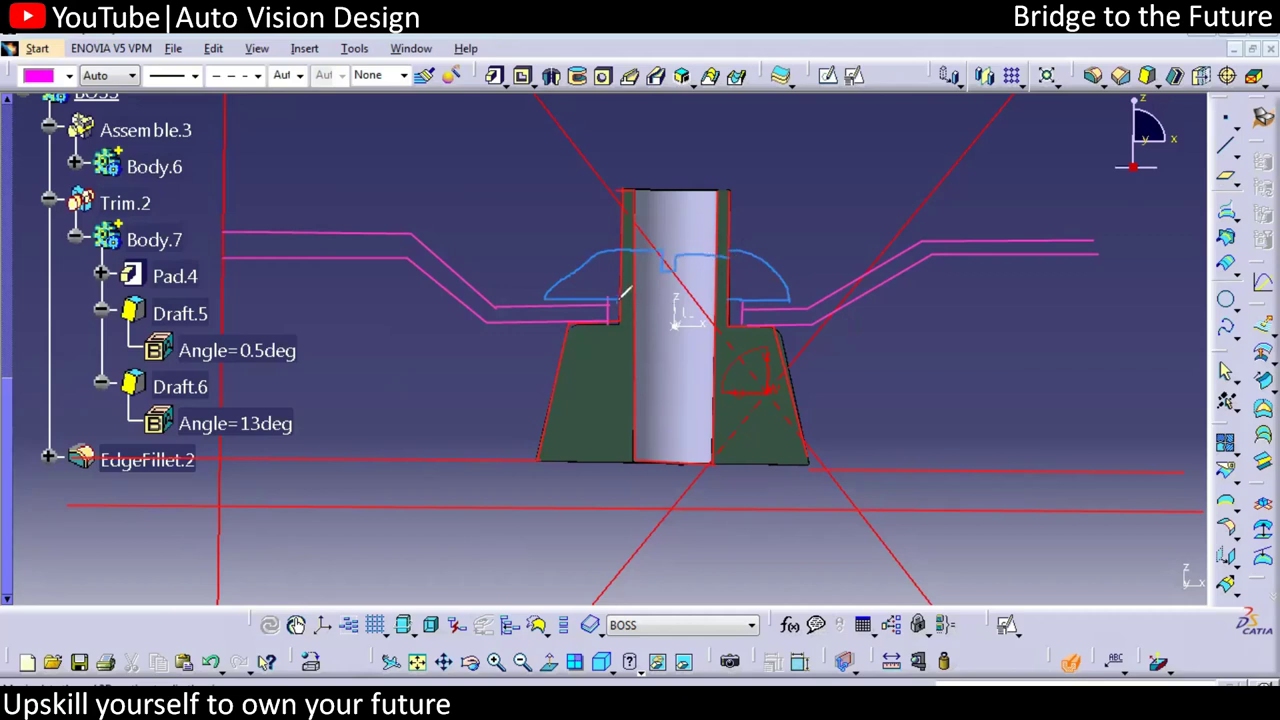
drag(572, 322, 522, 477)
mouse_move(760, 320)
mouse_down()
mouse_move(797, 349)
mouse_move(808, 437)
mouse_move(1088, 468)
mouse_up()
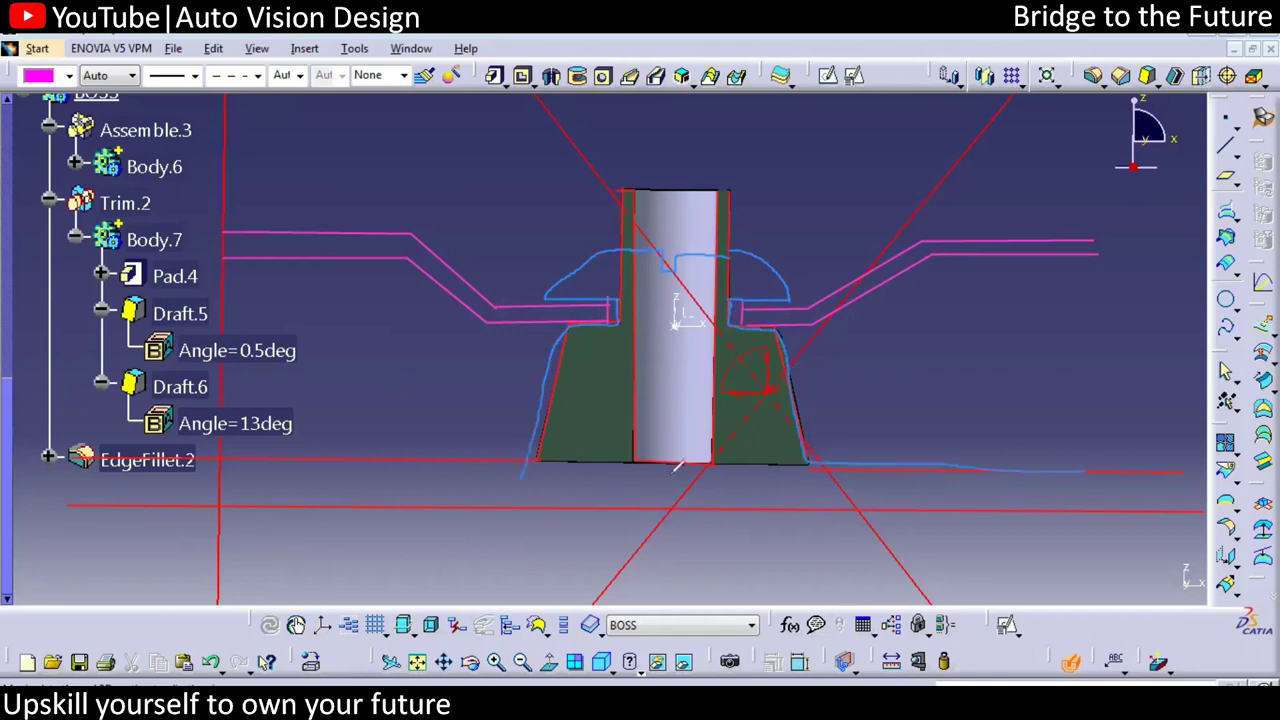
drag(545, 450, 158, 450)
drag(265, 497, 578, 508)
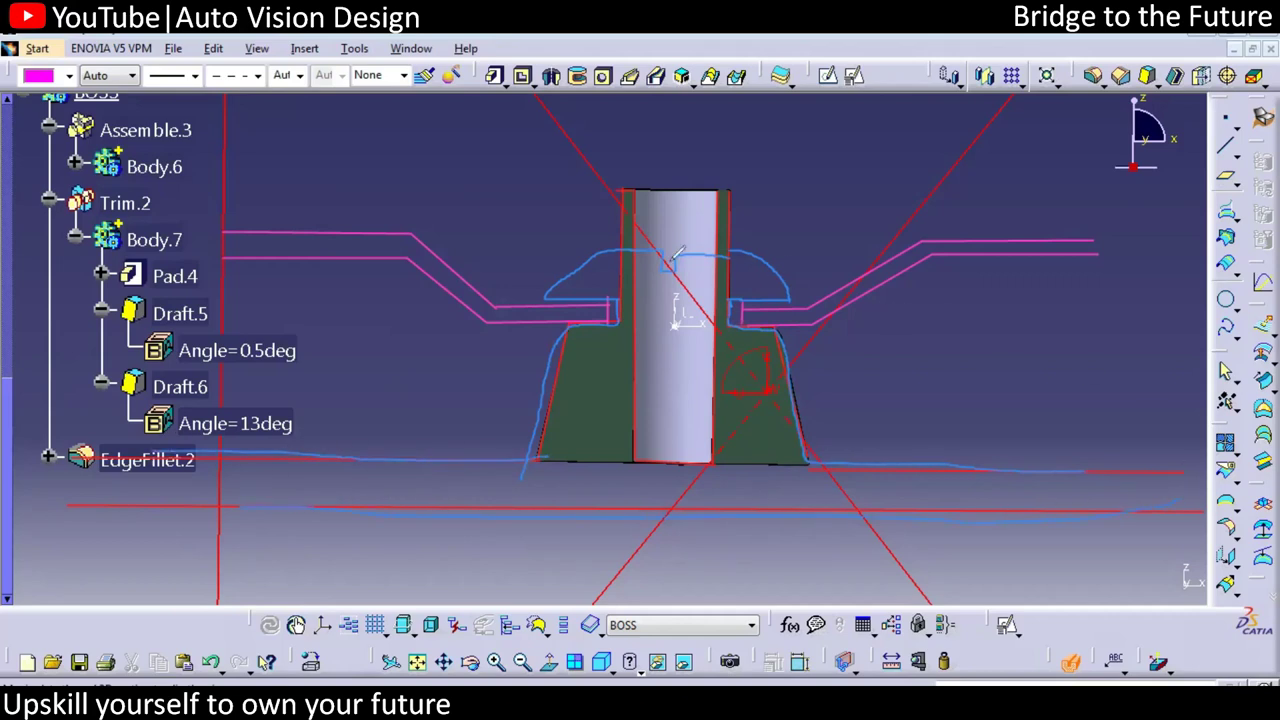
mouse_move(660, 245)
mouse_down()
mouse_move(757, 251)
mouse_move(630, 248)
mouse_move(578, 282)
mouse_move(625, 252)
mouse_move(800, 290)
mouse_move(761, 289)
mouse_up()
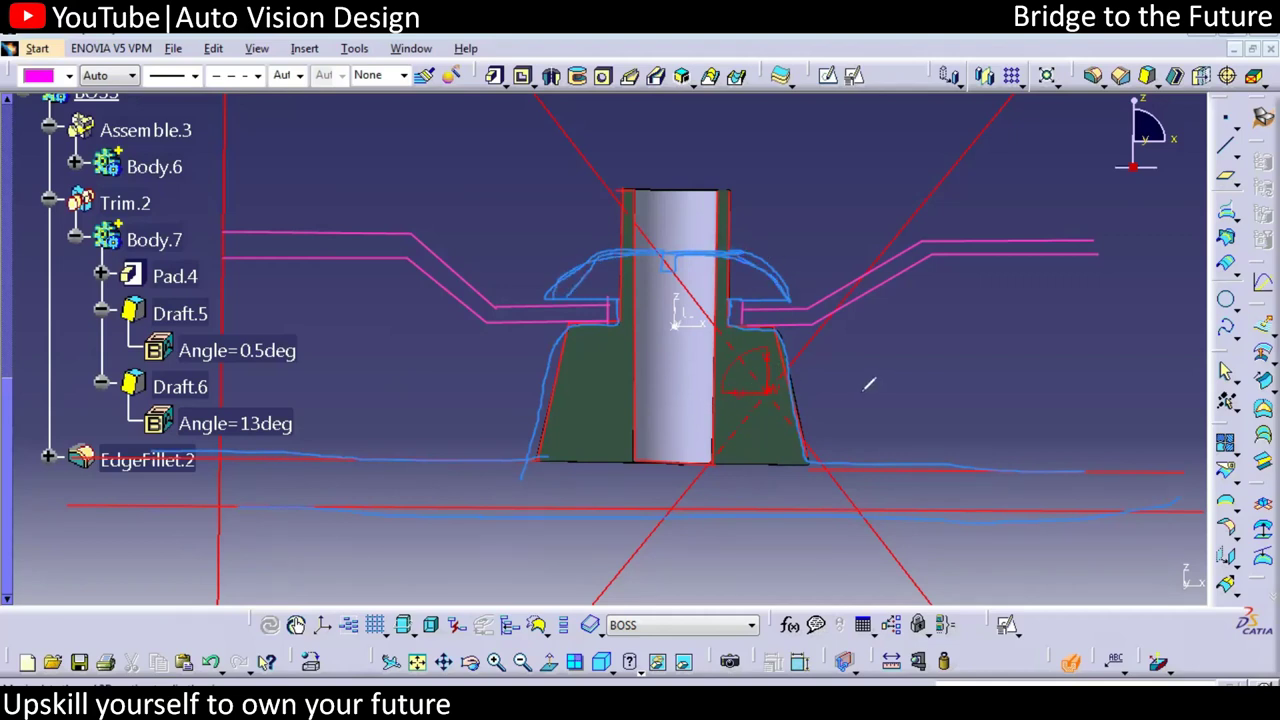
mouse_move(884, 268)
mouse_down()
mouse_move(952, 378)
mouse_move(1018, 370)
mouse_move(1032, 344)
mouse_move(1070, 461)
mouse_up()
drag(1107, 321, 1104, 370)
drag(886, 286, 908, 284)
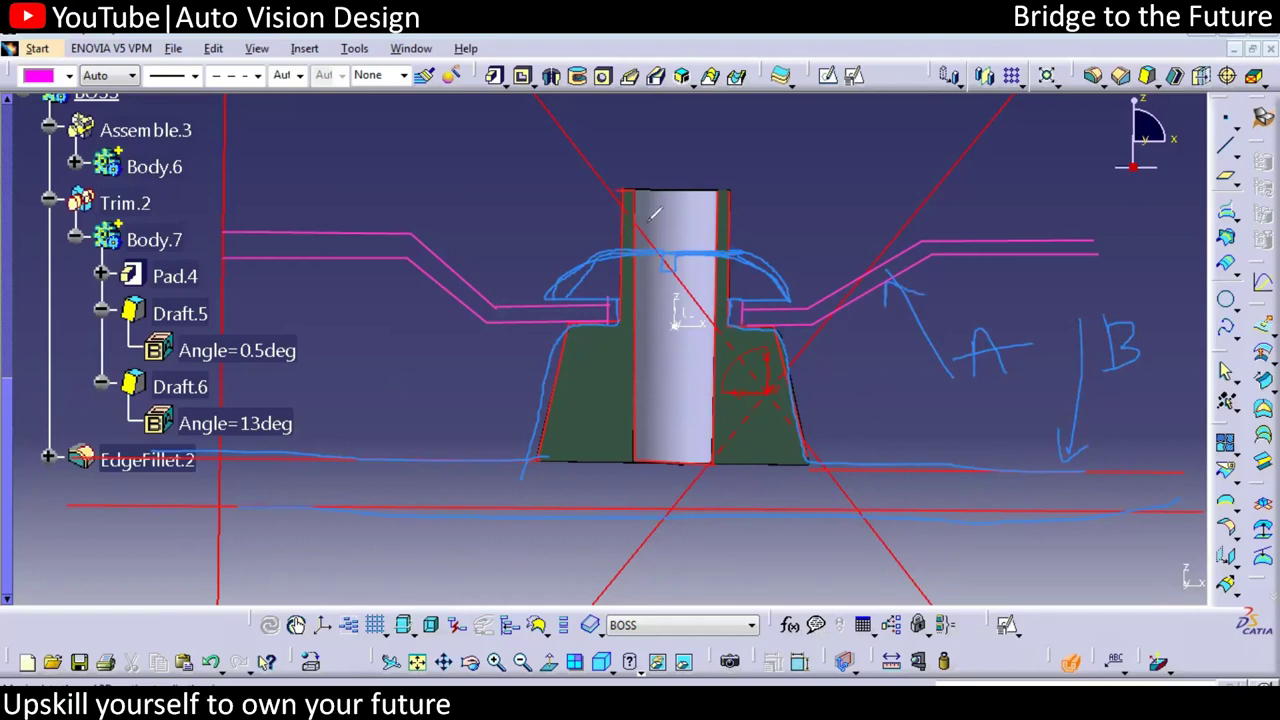
key(Escape)
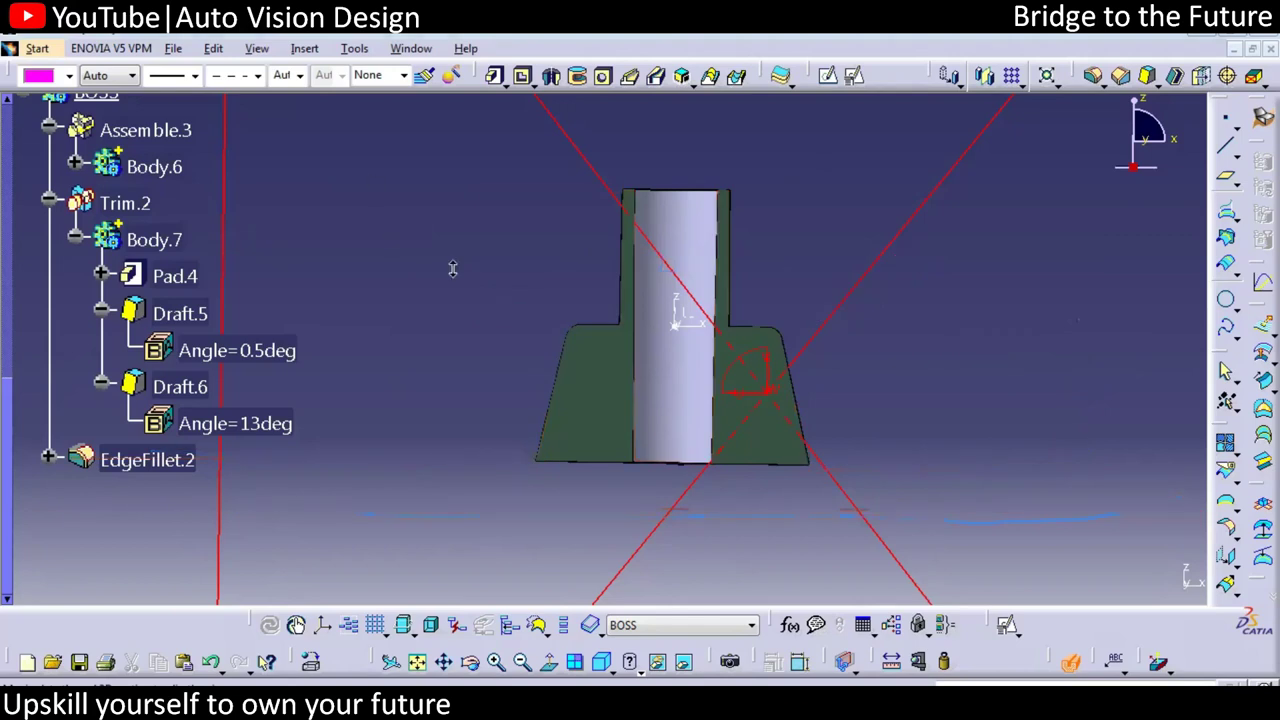
Leave the dynamic section of the copied boss and collapse the whole specification tree to its top-level entries.
middle_drag(451, 267, 491, 433)
key(Escape)
middle_drag(545, 378, 444, 358)
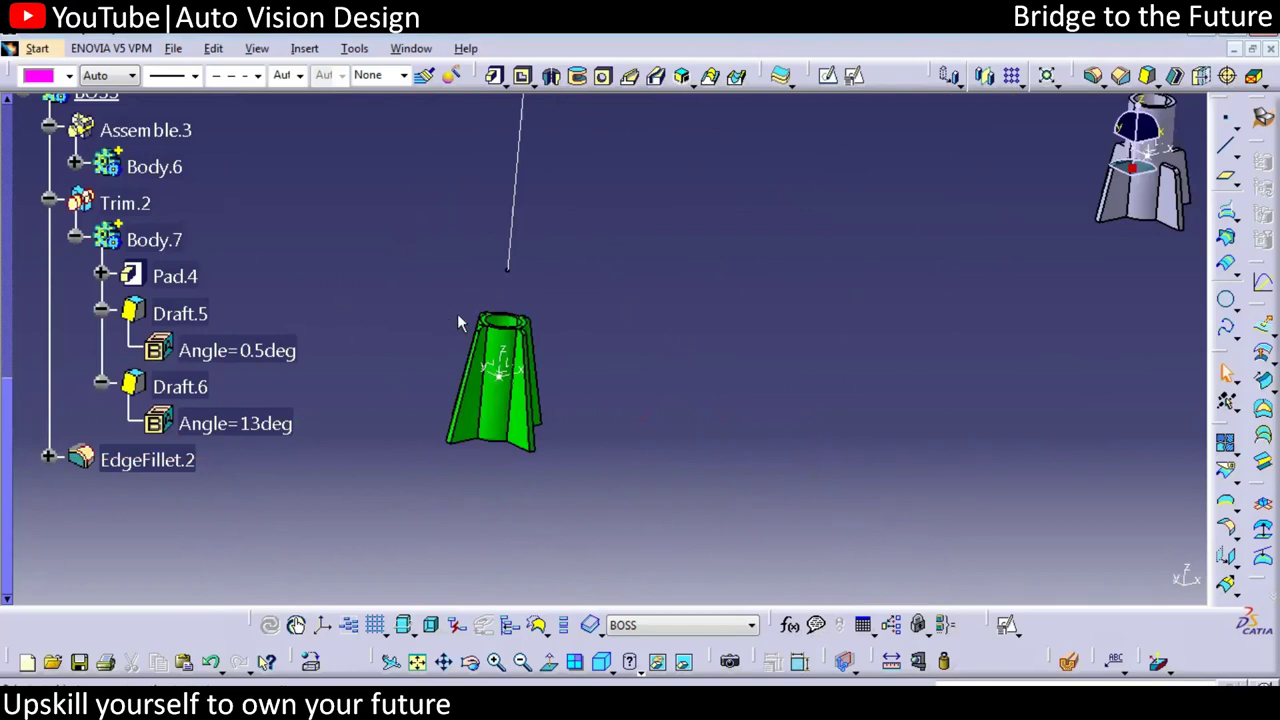
key(alt+c)
drag(10, 513, 8, 140)
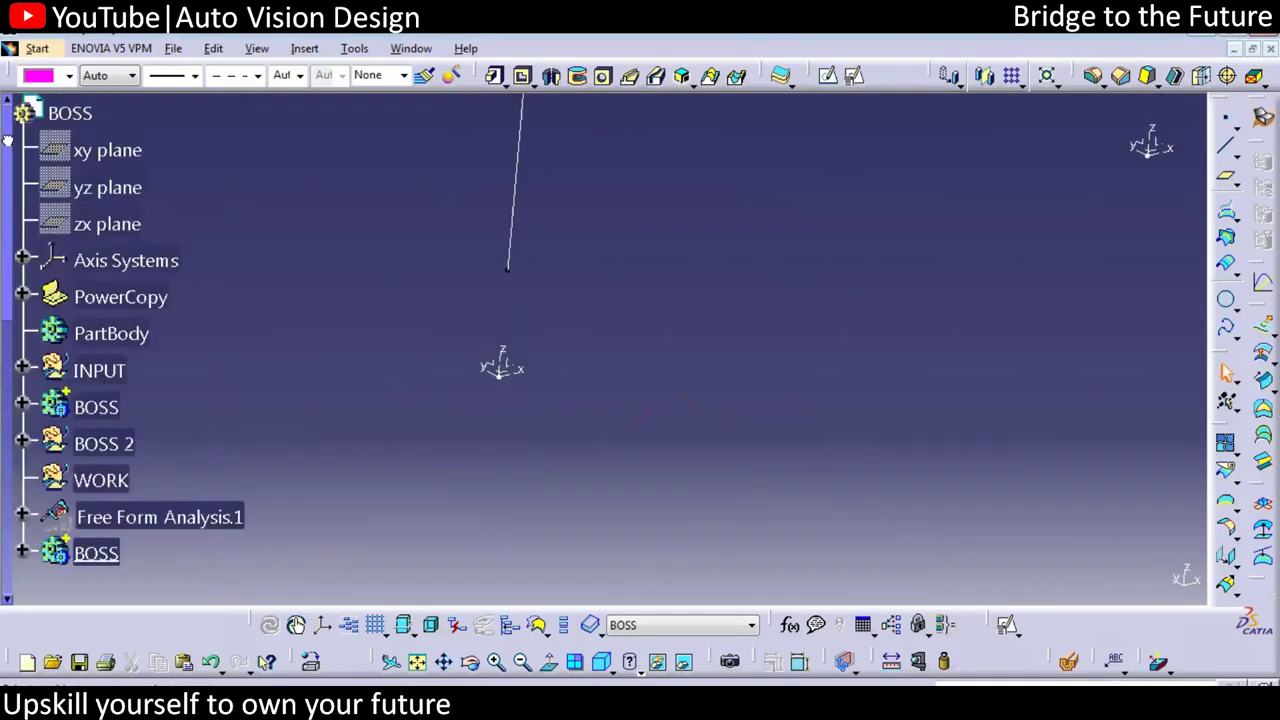
click(335, 293)
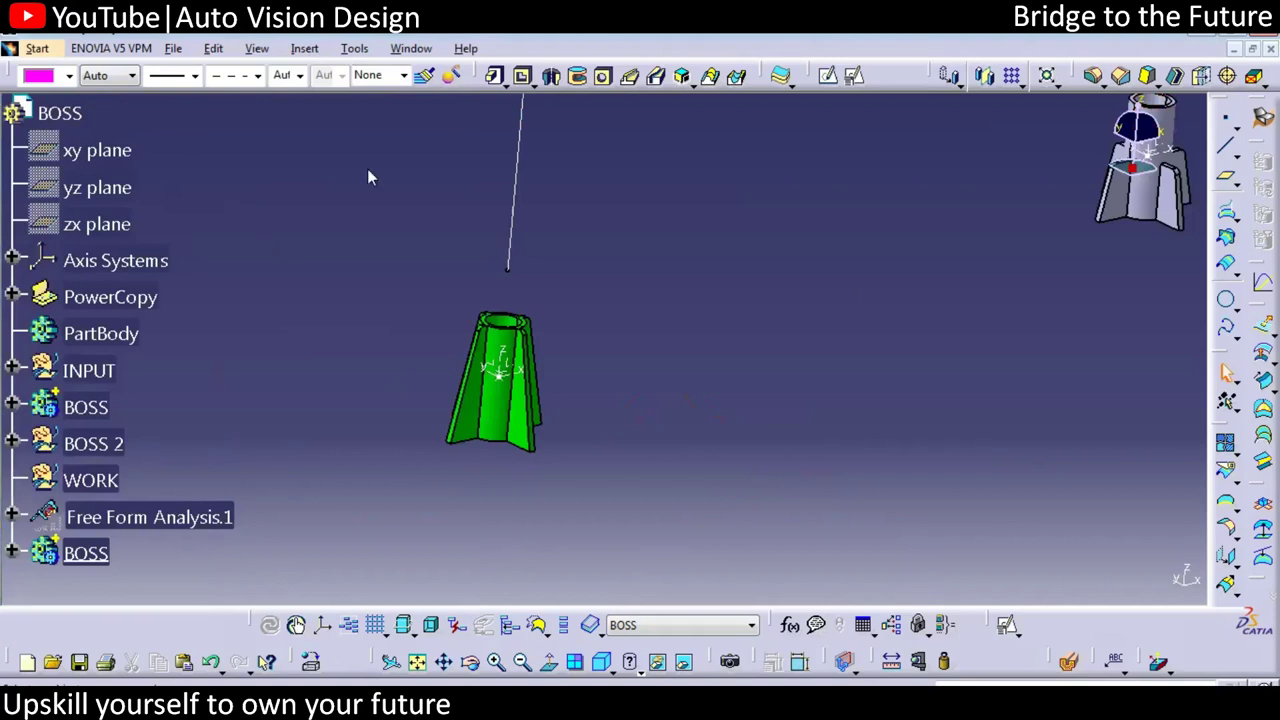
key(alt+i)
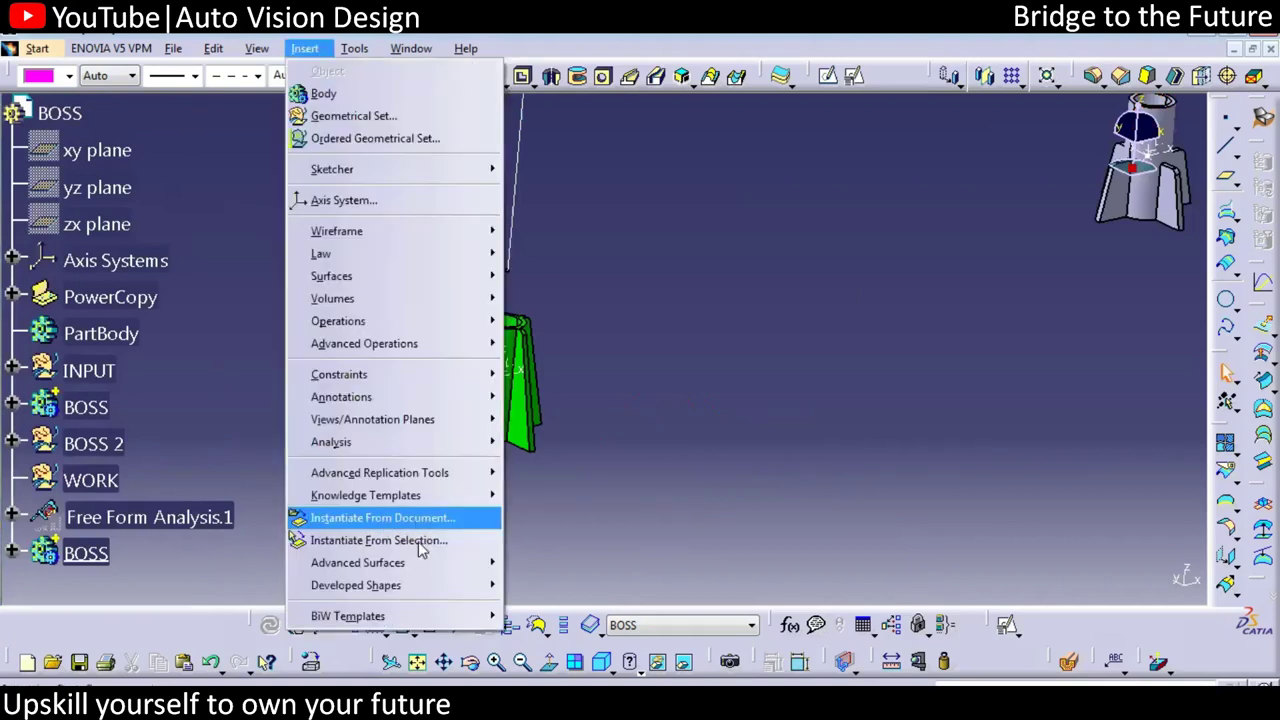
click(656, 448)
middle_drag(730, 315, 682, 321)
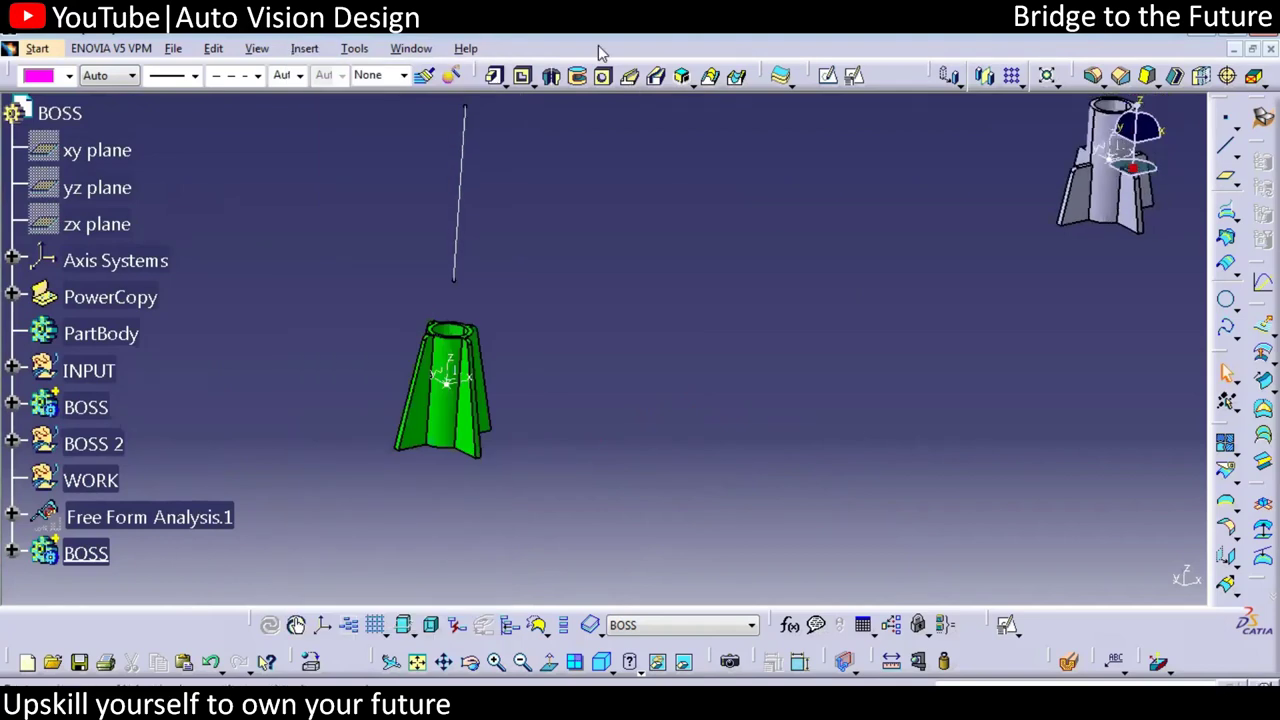